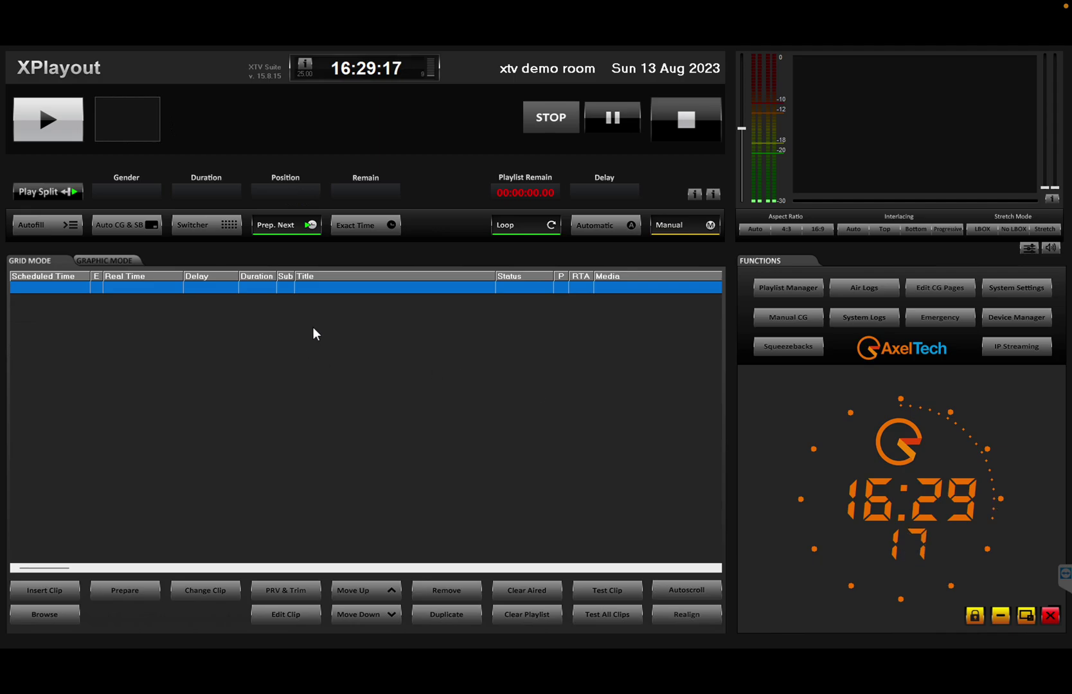
Add the London Has Fallen clip to the empty playlist and start playing it on air.
click(45, 615)
click(241, 257)
double_click(240, 257)
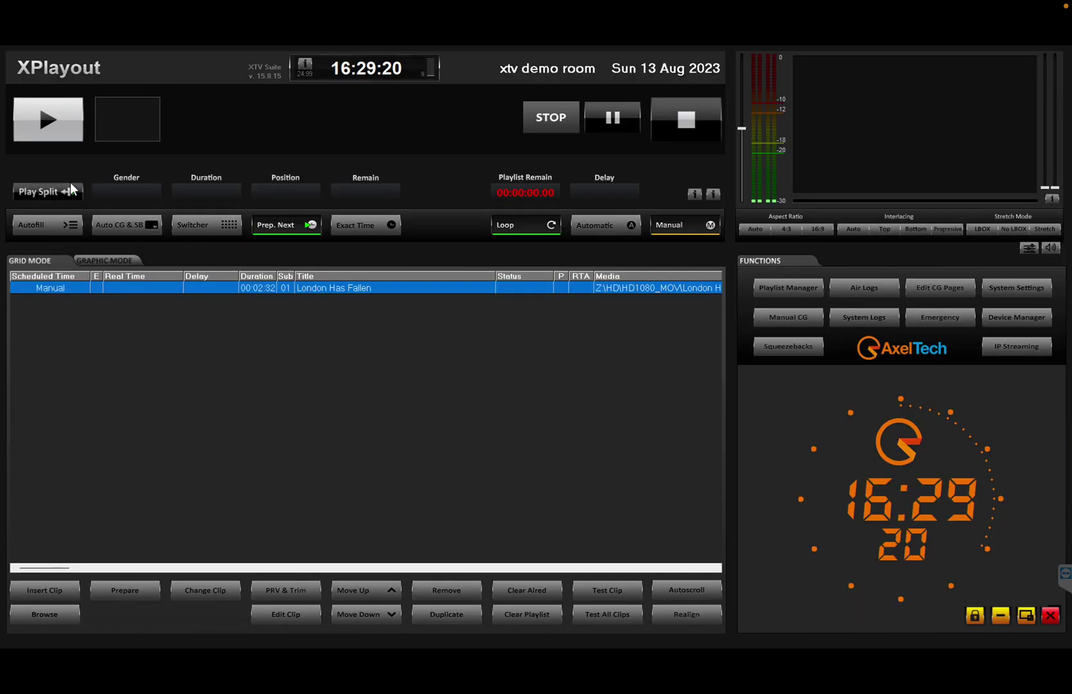
click(57, 129)
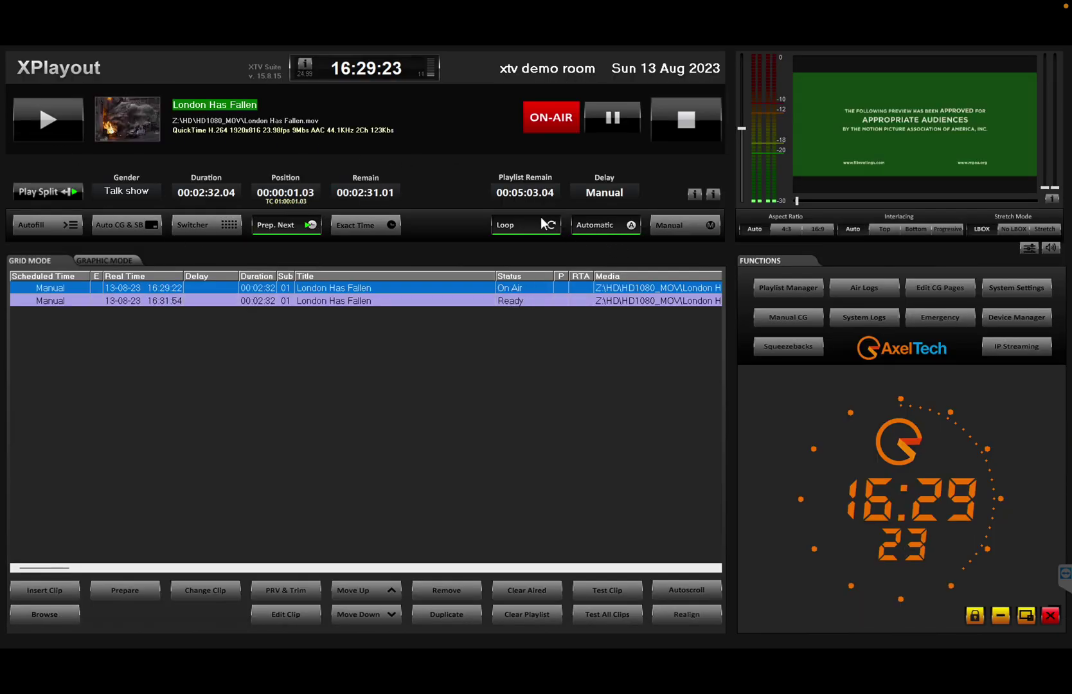
Switch on the graphics overlay in the manual CG settings and return to the functions overview.
click(786, 313)
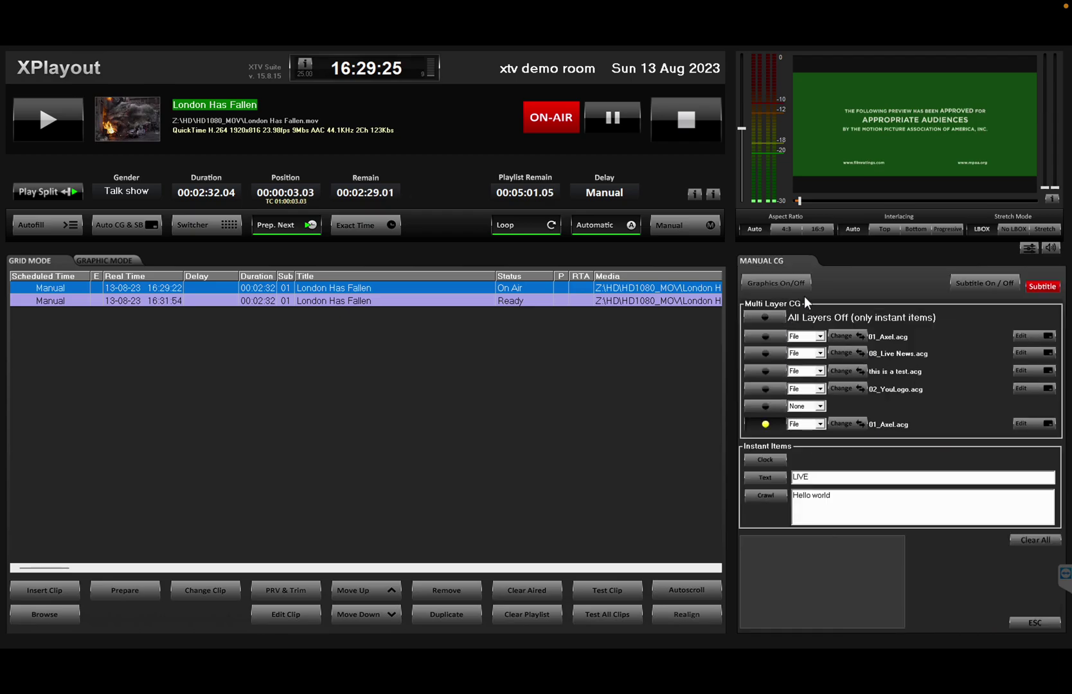
click(797, 289)
click(1034, 622)
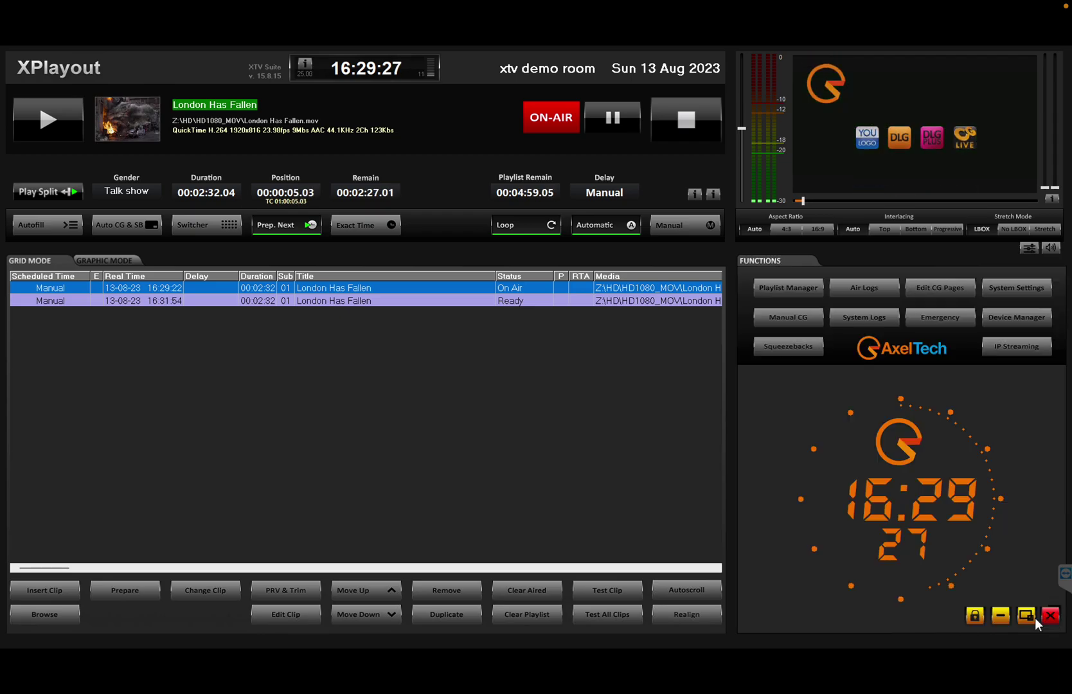
Activate IP stream 1 and choose the video format Non stand SD576-25p HDYC 1024x576@25p 16:9.
click(1012, 351)
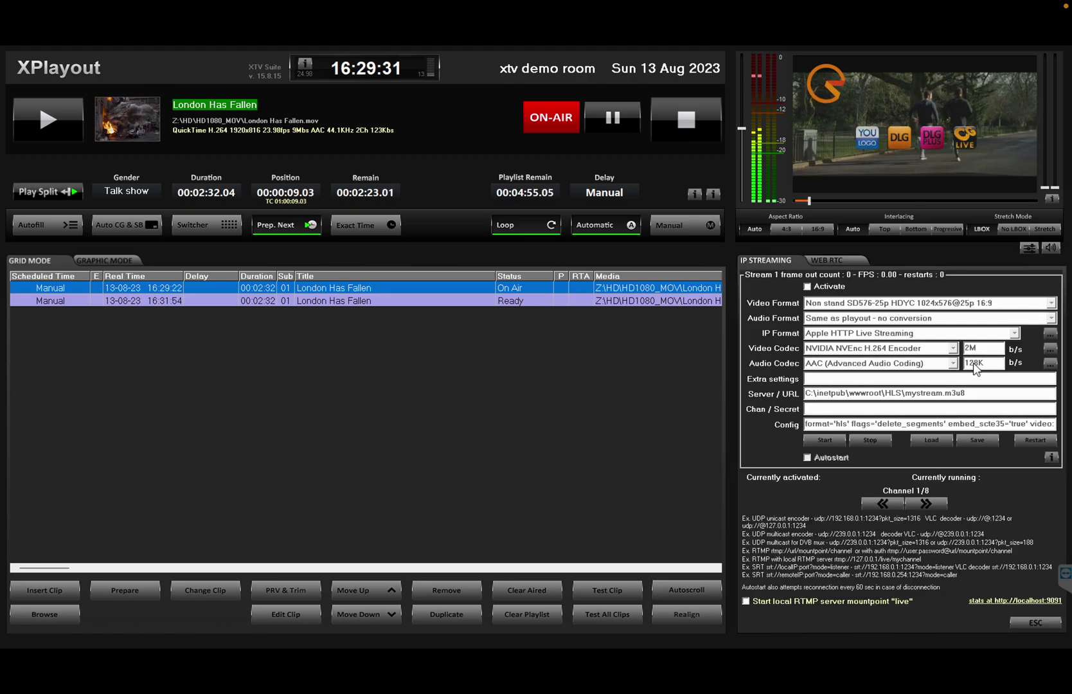
click(808, 287)
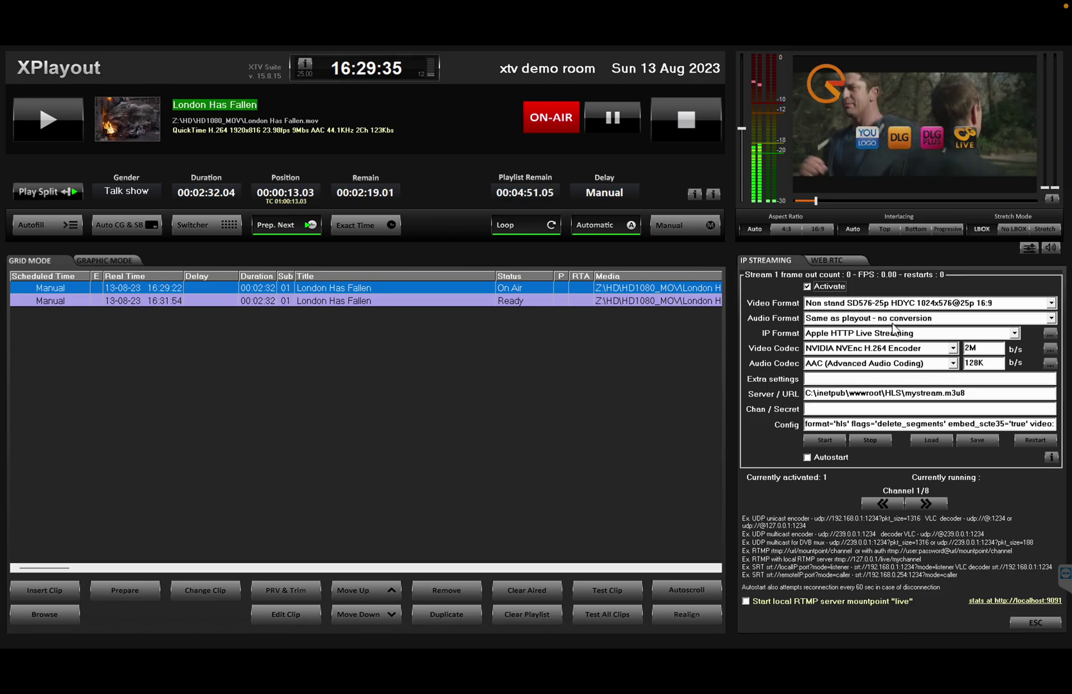
click(894, 303)
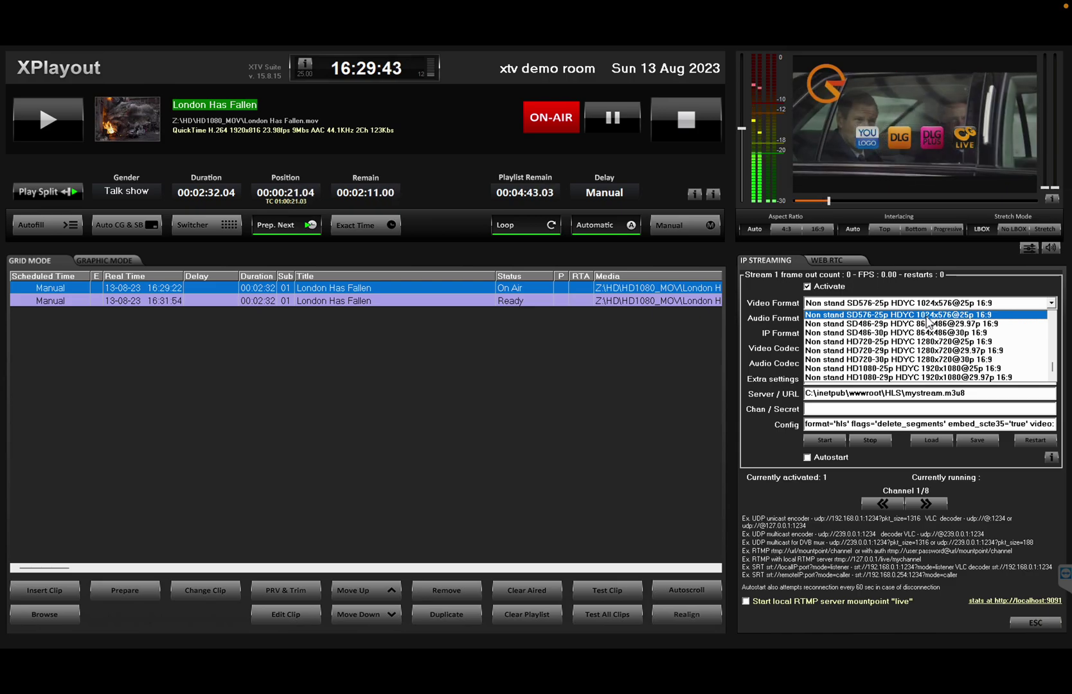
click(939, 316)
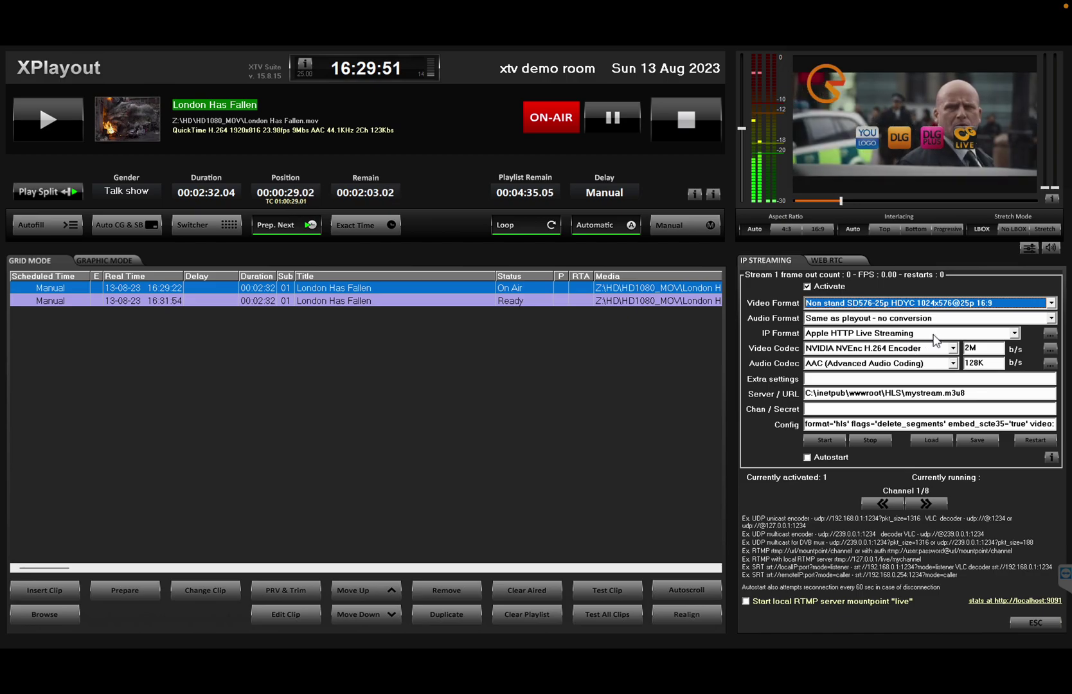
Look through the IP formats available for stream 1 and select Apple HTTP Live Streaming.
click(935, 333)
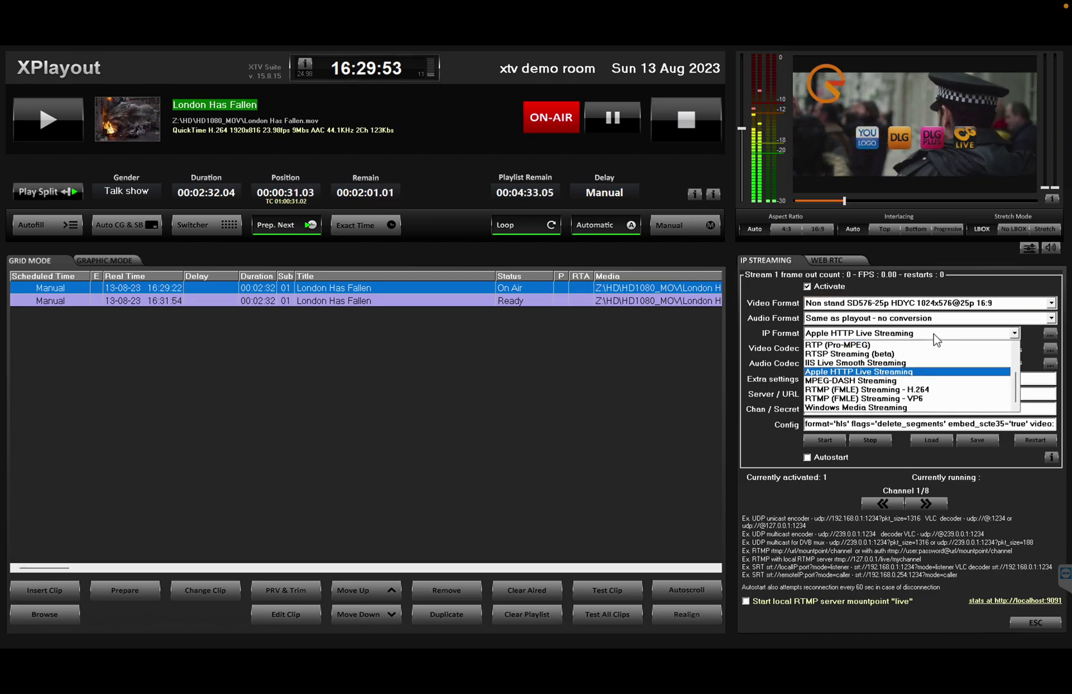
drag(1015, 387, 1014, 353)
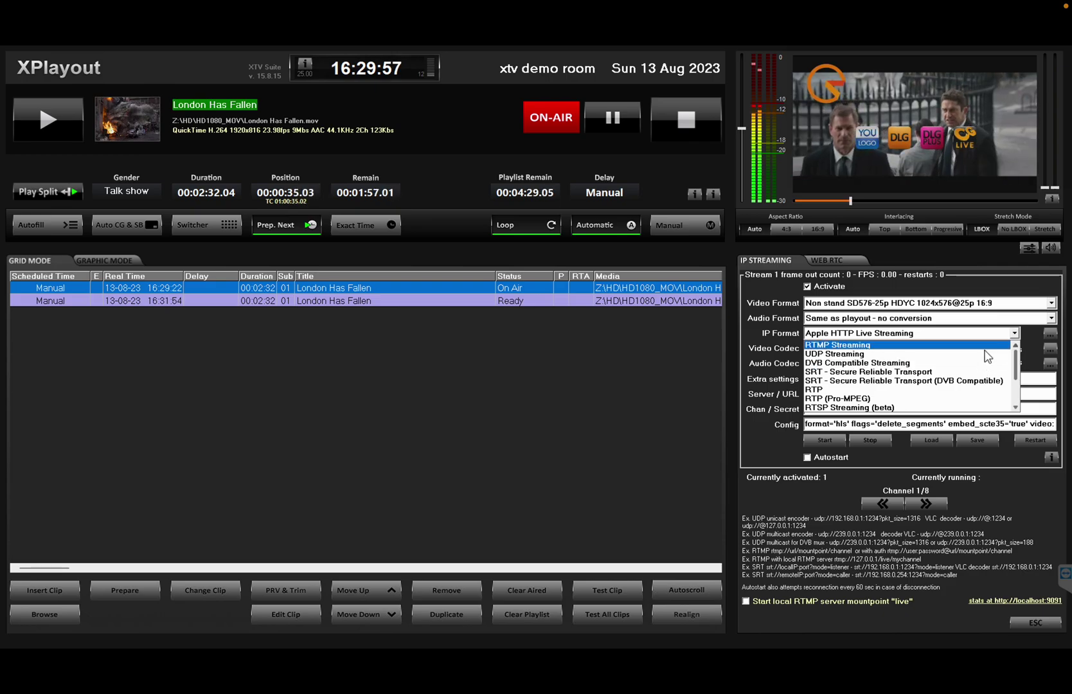
drag(1019, 374, 1021, 394)
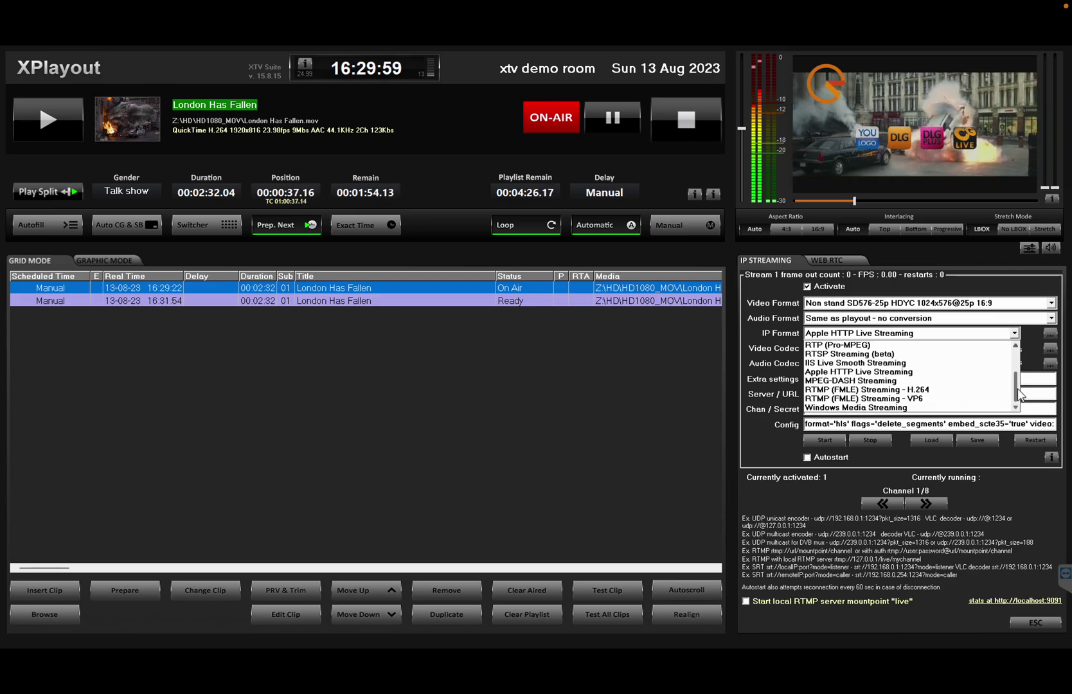
click(960, 371)
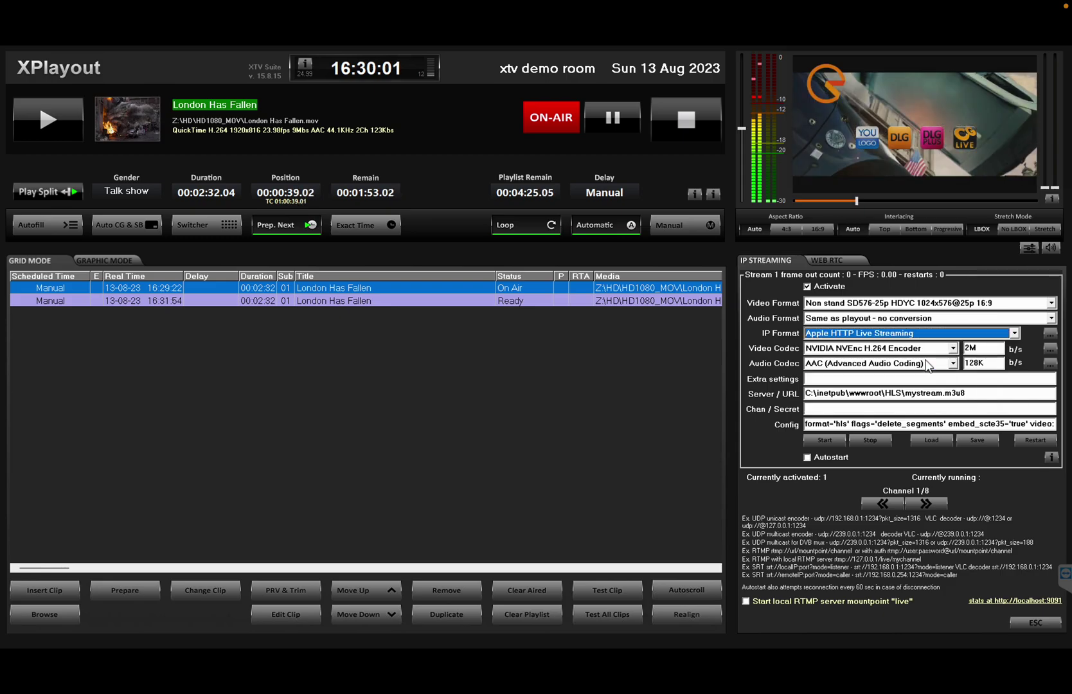
Set the stream's video codec to NVIDIA NVEnc H.264 Encoder and its audio codec to AAC (Advanced Audio Coding).
click(900, 348)
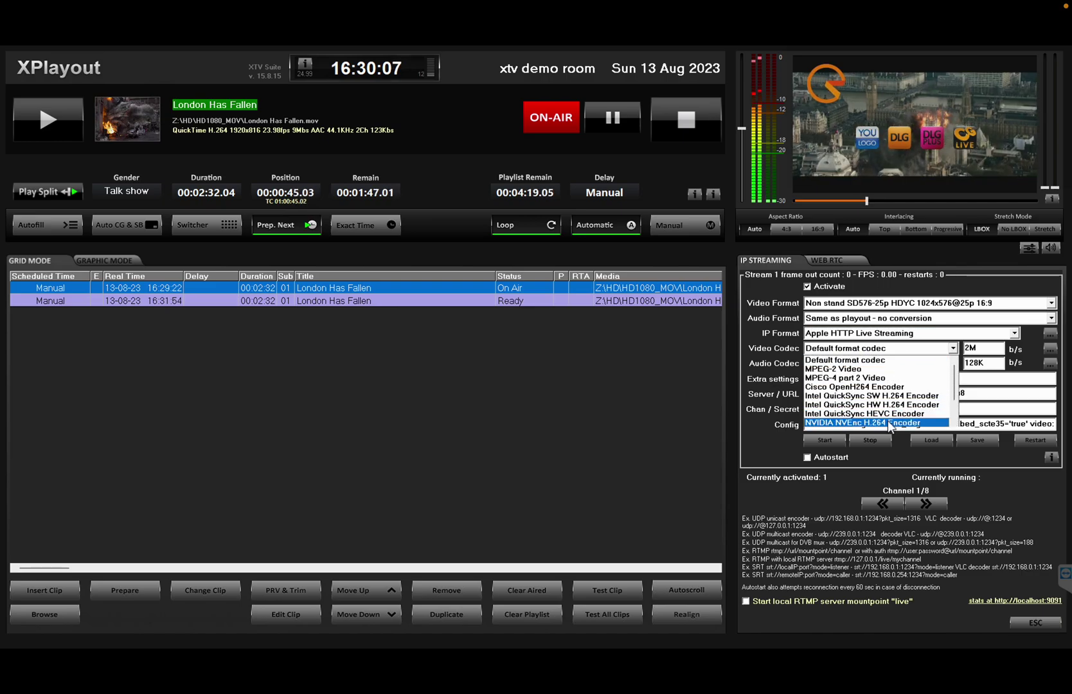
click(892, 423)
click(984, 347)
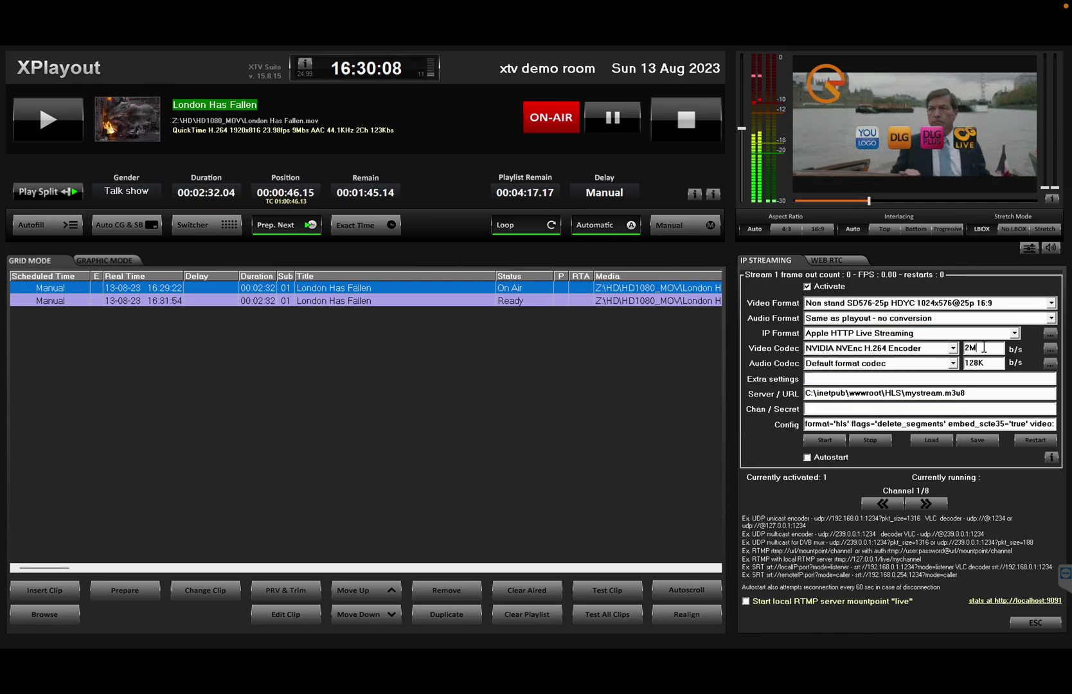
click(895, 361)
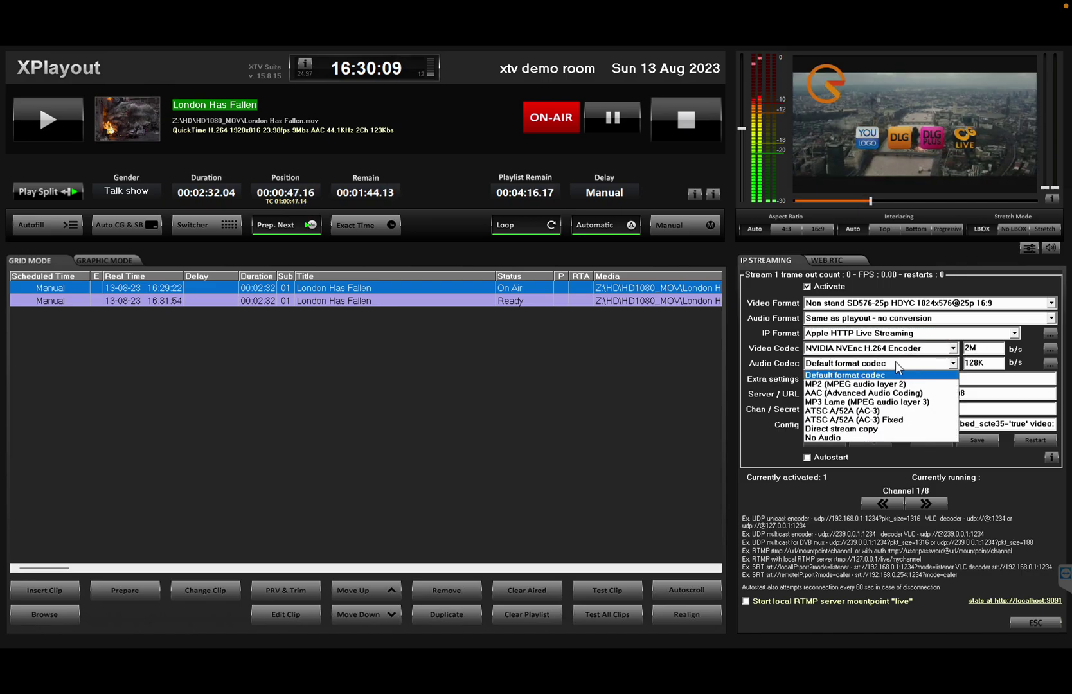
click(867, 392)
click(995, 364)
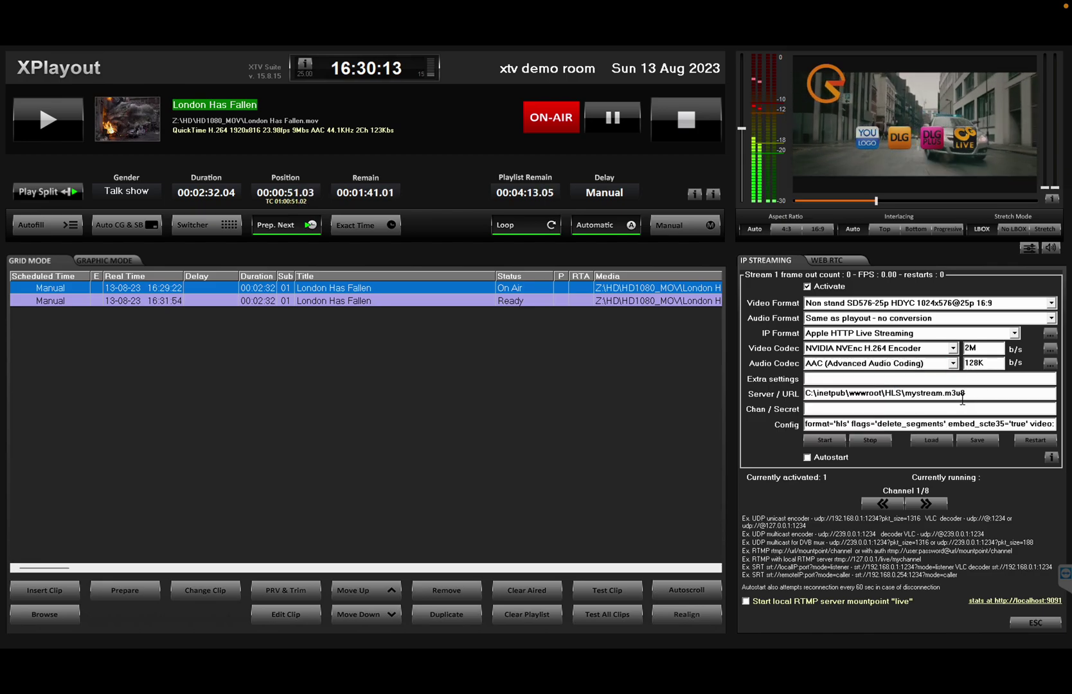
Clear the existing output path from the stream's Server / URL setting.
drag(968, 394, 766, 391)
key(BackSpace)
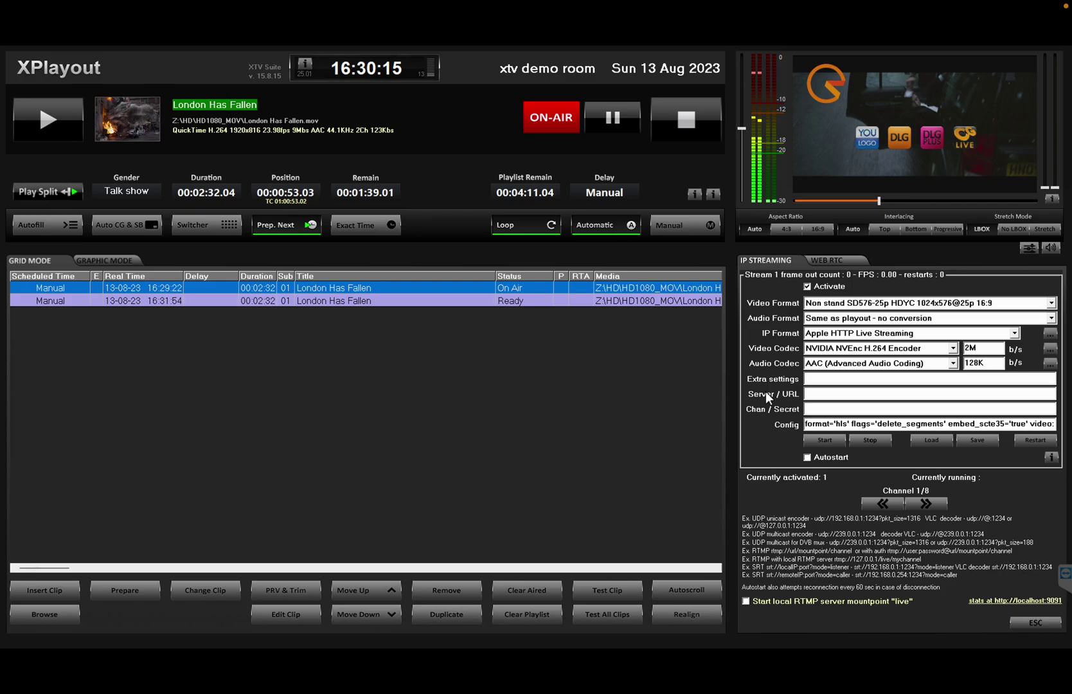
text(rtmp://)
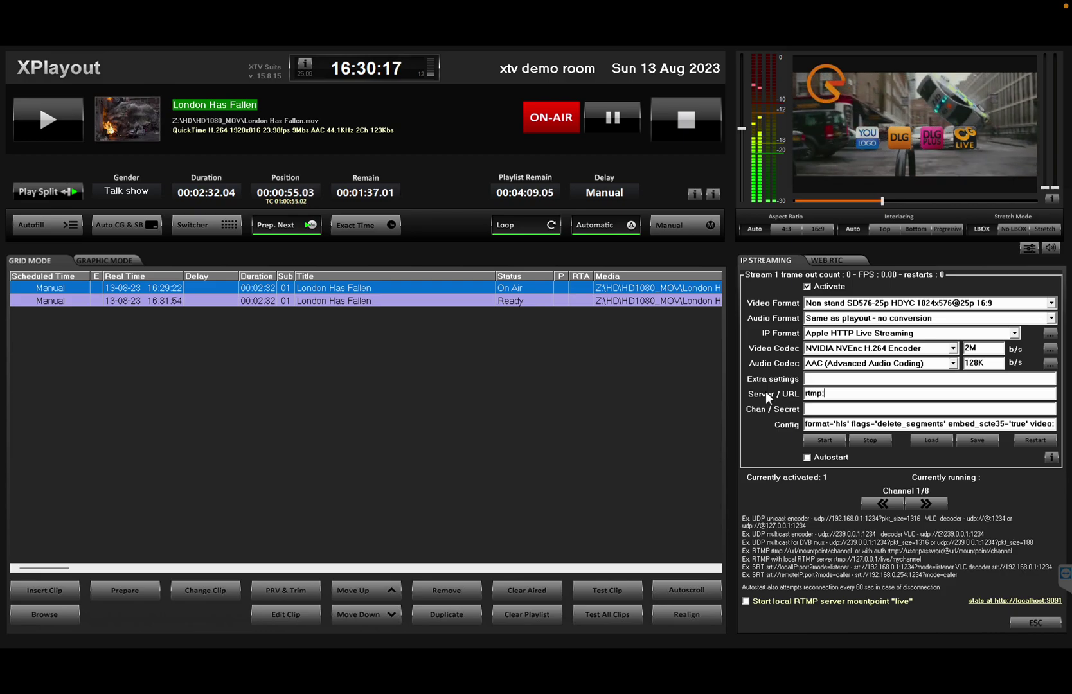
key(BackSpace)
key(BackSpace)
key(BackSpace)
key(BackSpace)
key(BackSpace)
key(BackSpace)
key(BackSpace)
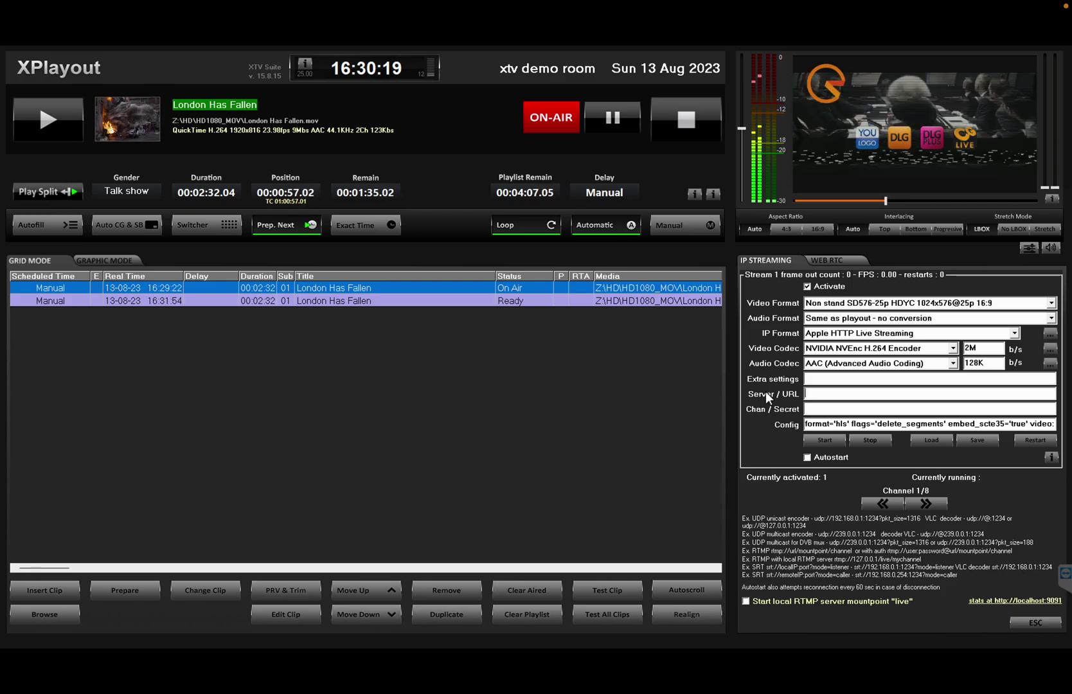
text(ud)
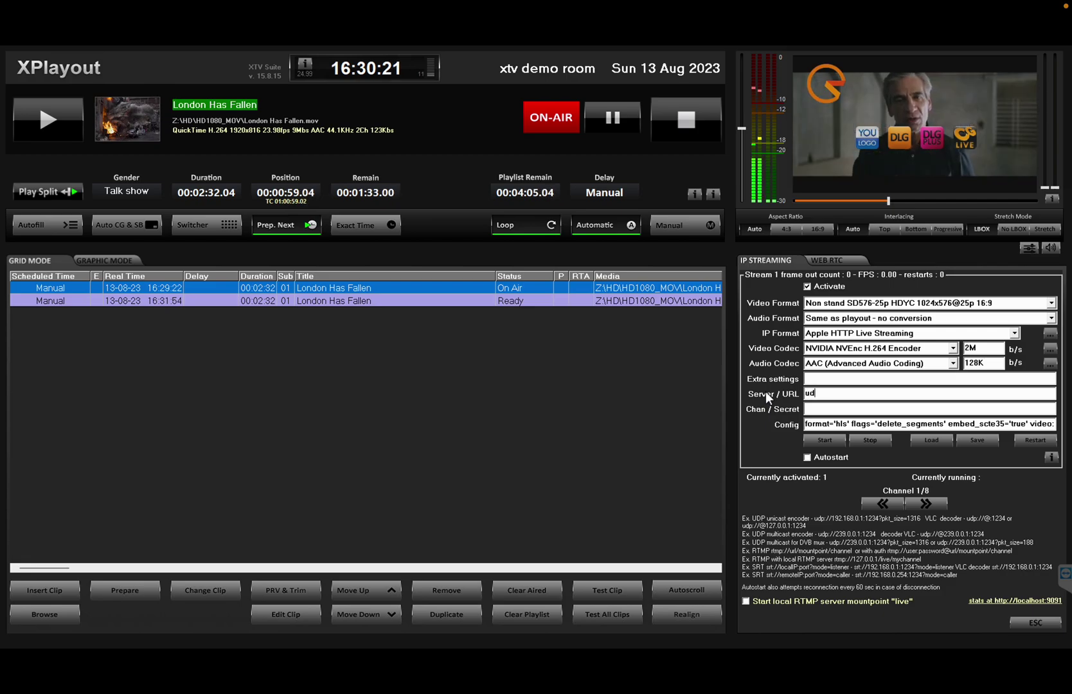
text(p:/)
key(BackSpace)
key(BackSpace)
key(BackSpace)
key(BackSpace)
key(BackSpace)
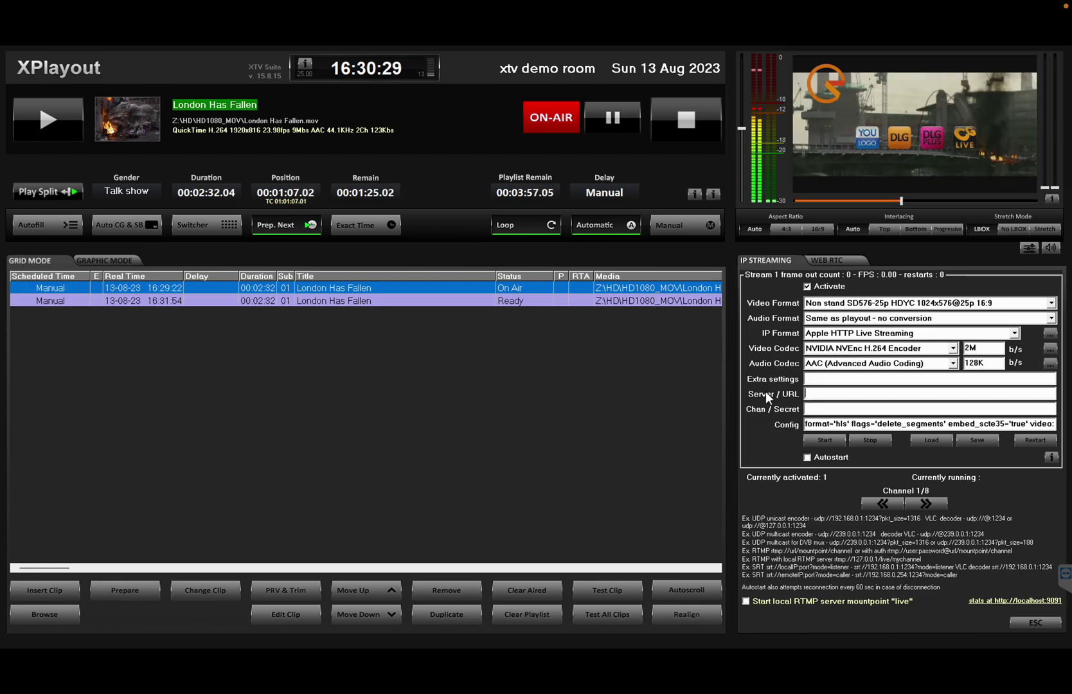
Switch to File Explorer, locate the HLS folder on Local Disk (C:), and return to XPlayout.
key(super)
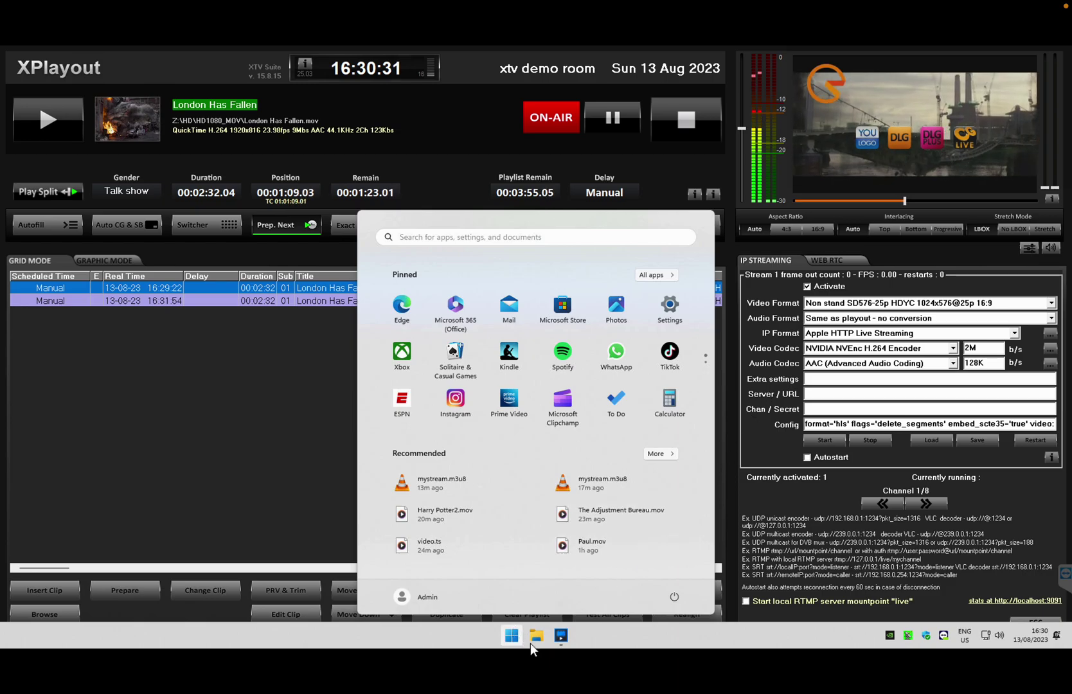
click(542, 641)
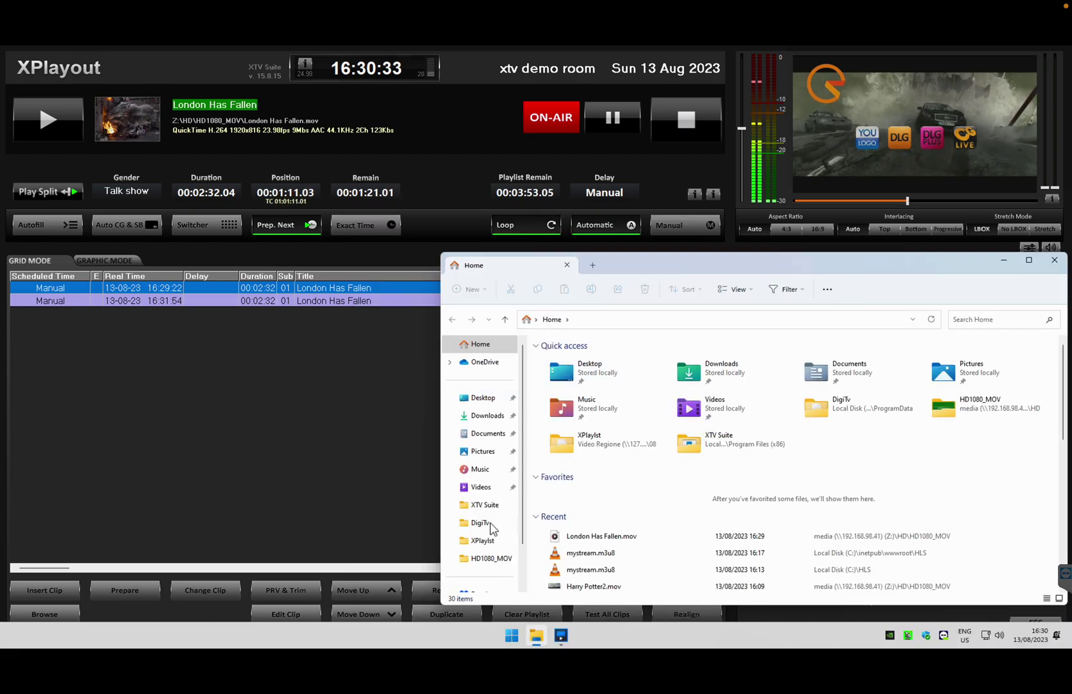
scroll(501, 546, down, 3)
click(497, 543)
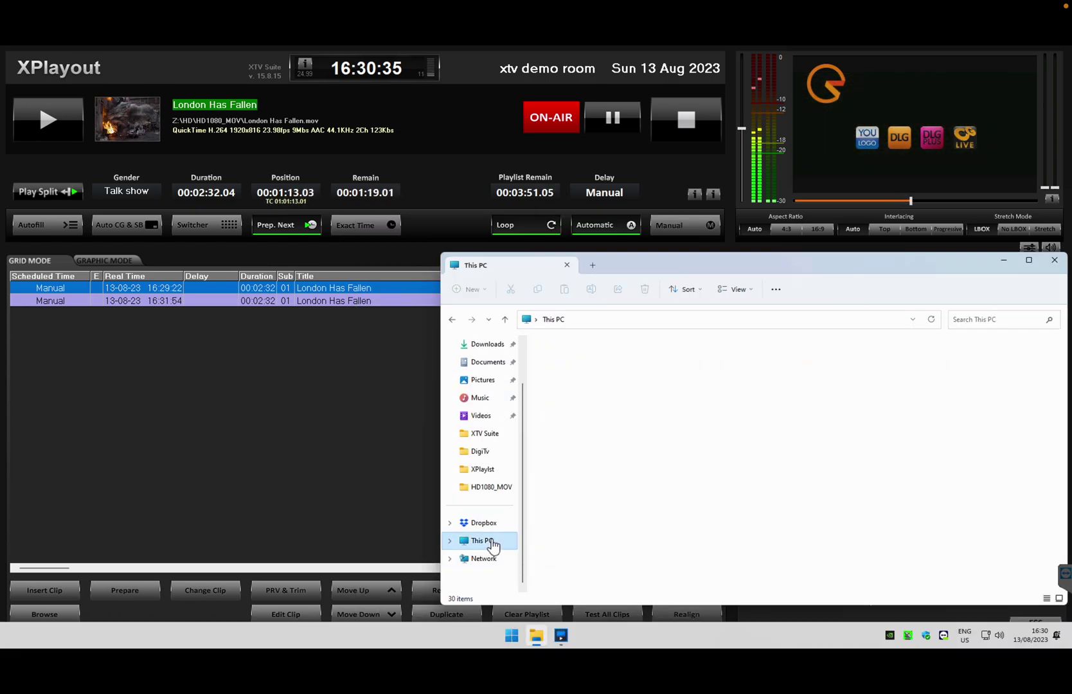
double_click(601, 382)
click(572, 359)
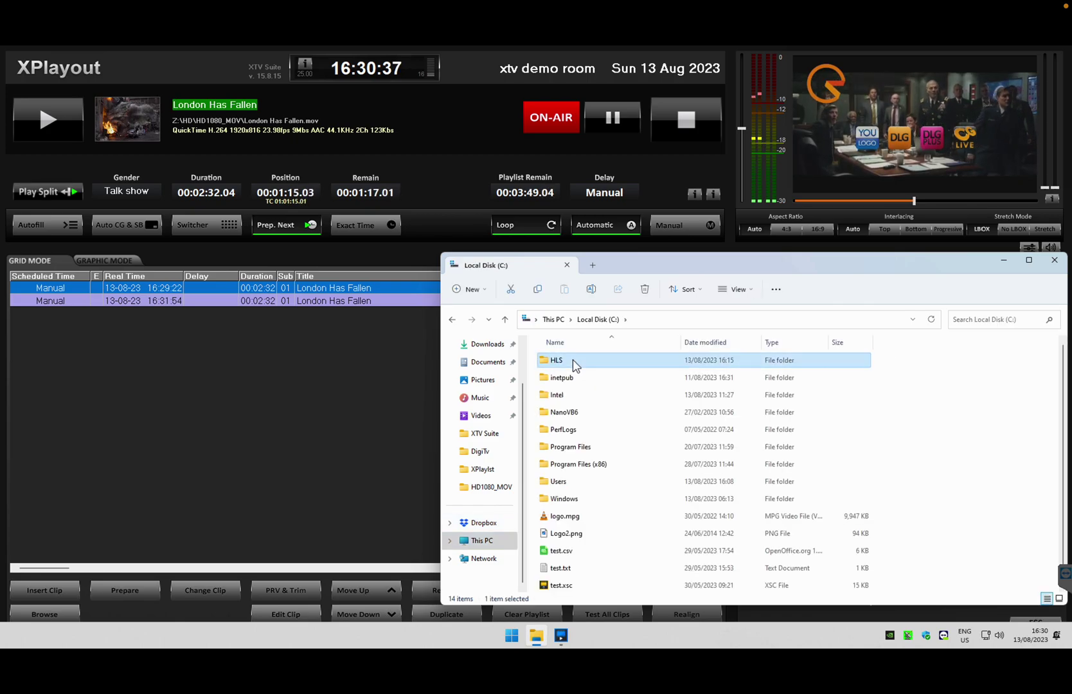
click(302, 370)
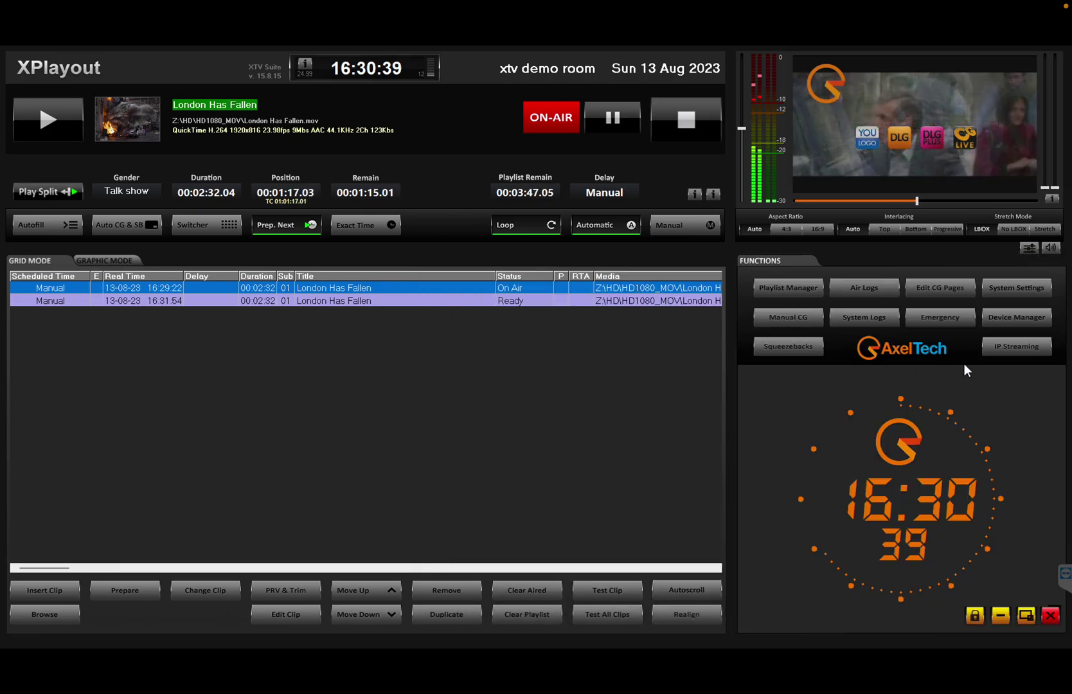
Reopen the IP streaming settings and set stream 1's Server / URL to c:\HLS\mystream.m3u8.
click(994, 353)
click(813, 393)
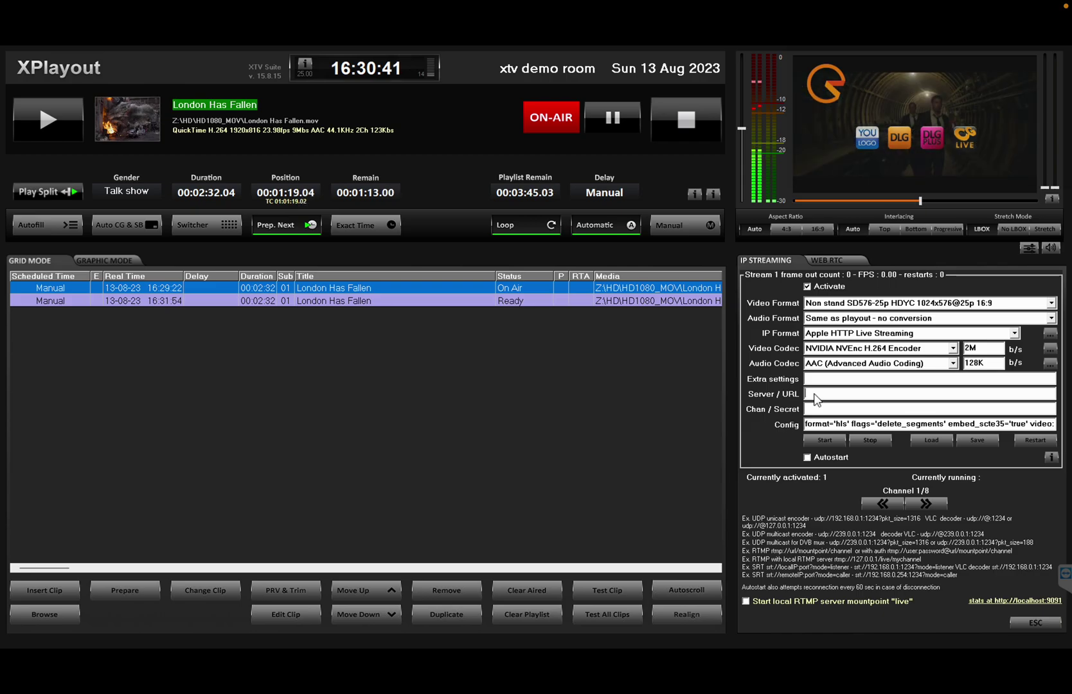
text(c:\)
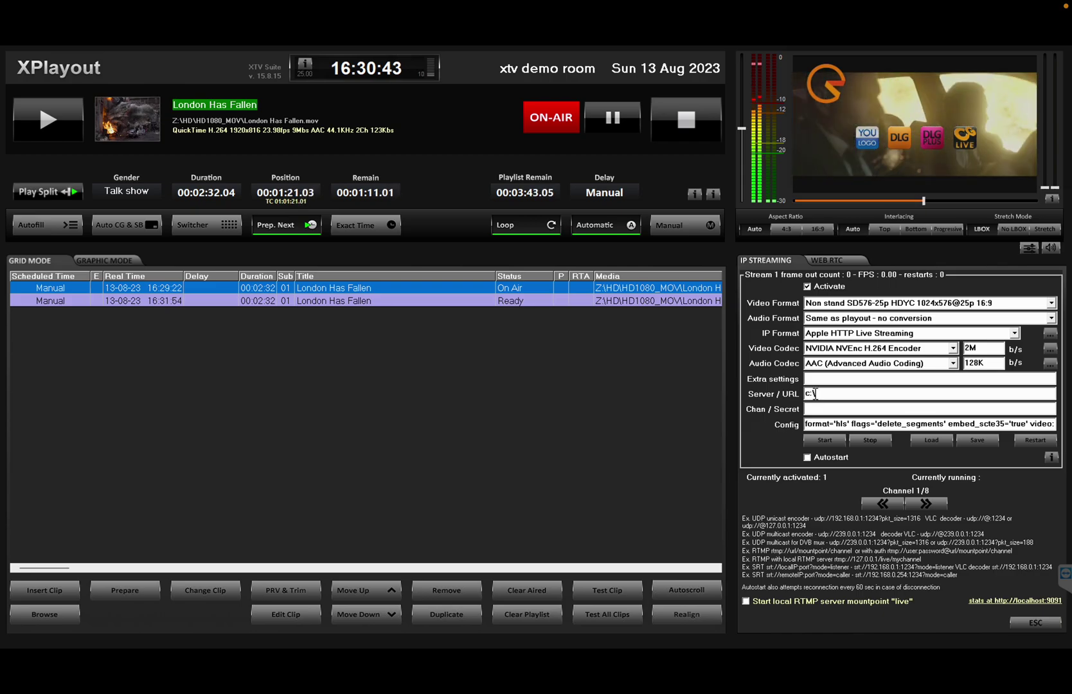
text(HLS\)
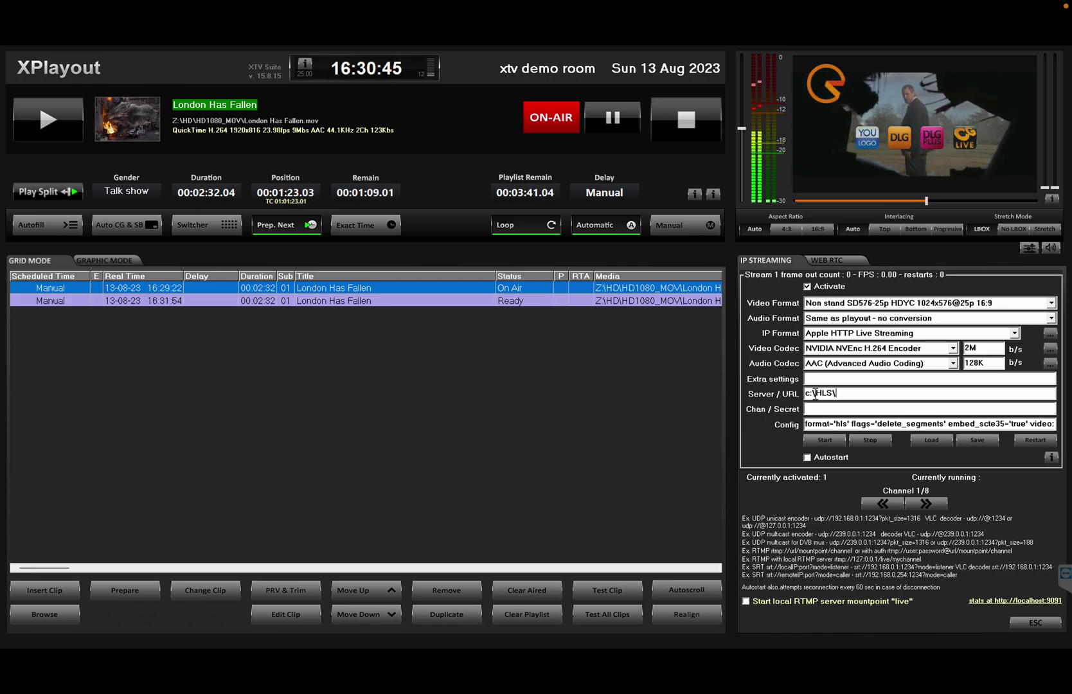
text(mystream)
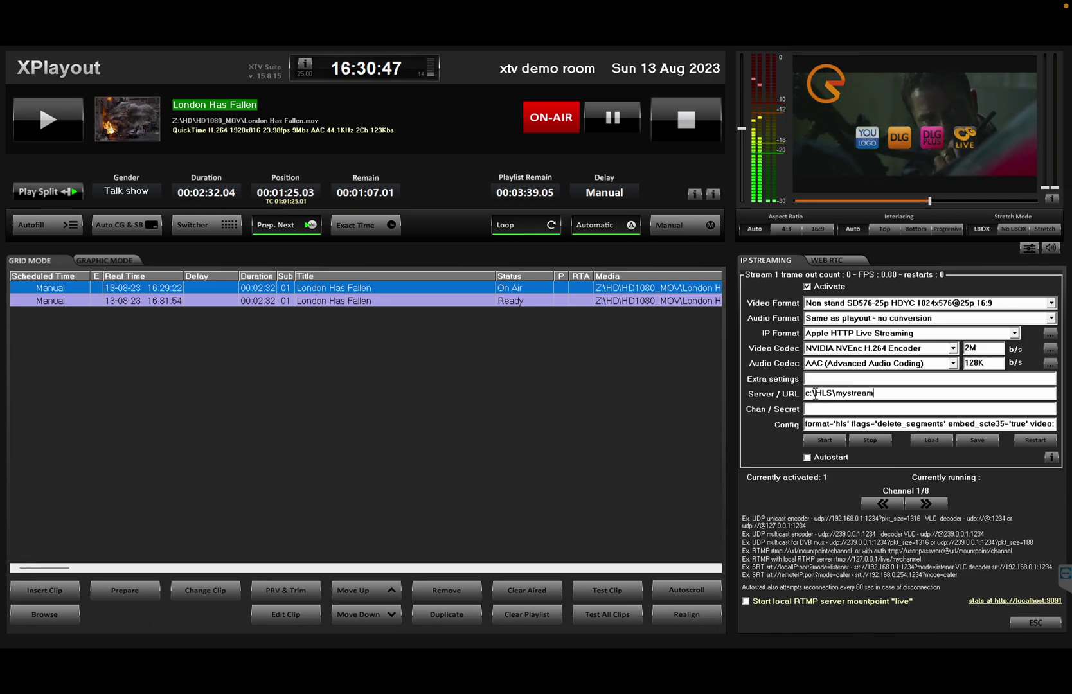
text(.)
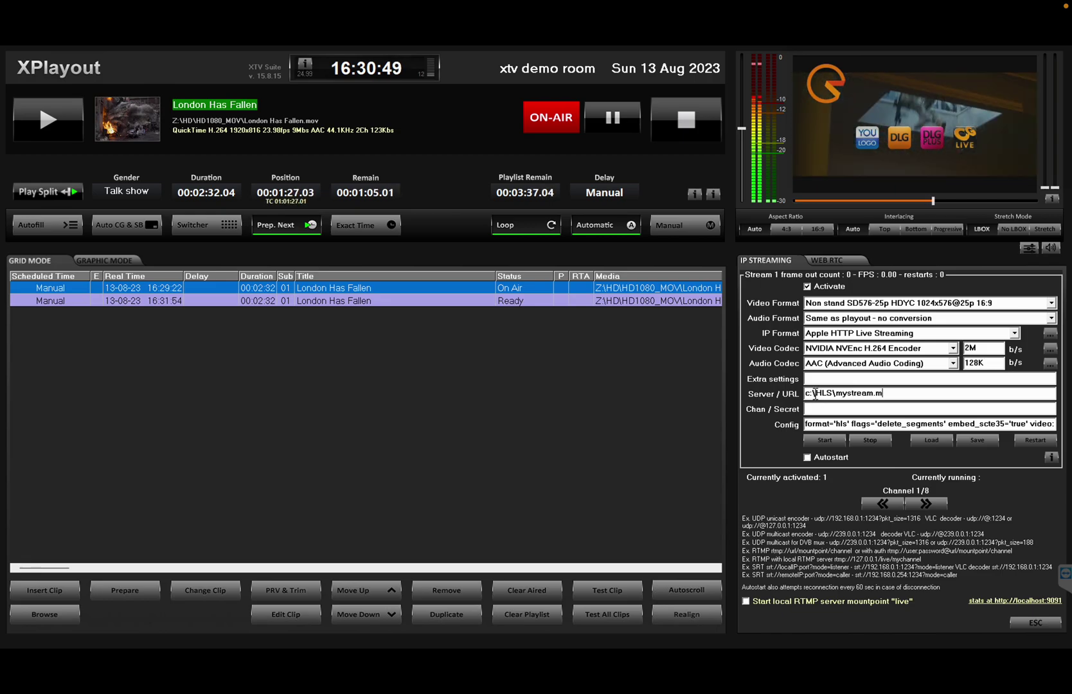
text(m3u8)
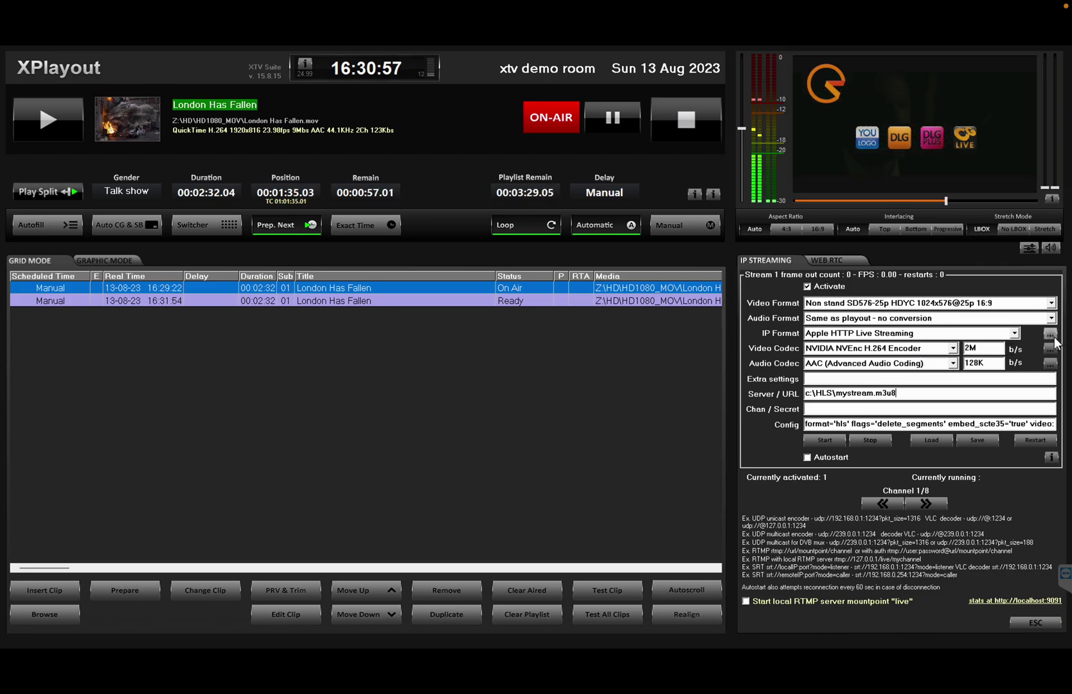
Examine the flags value in the advanced options of the Apple HTTP Live Streaming format and close the options.
click(1054, 337)
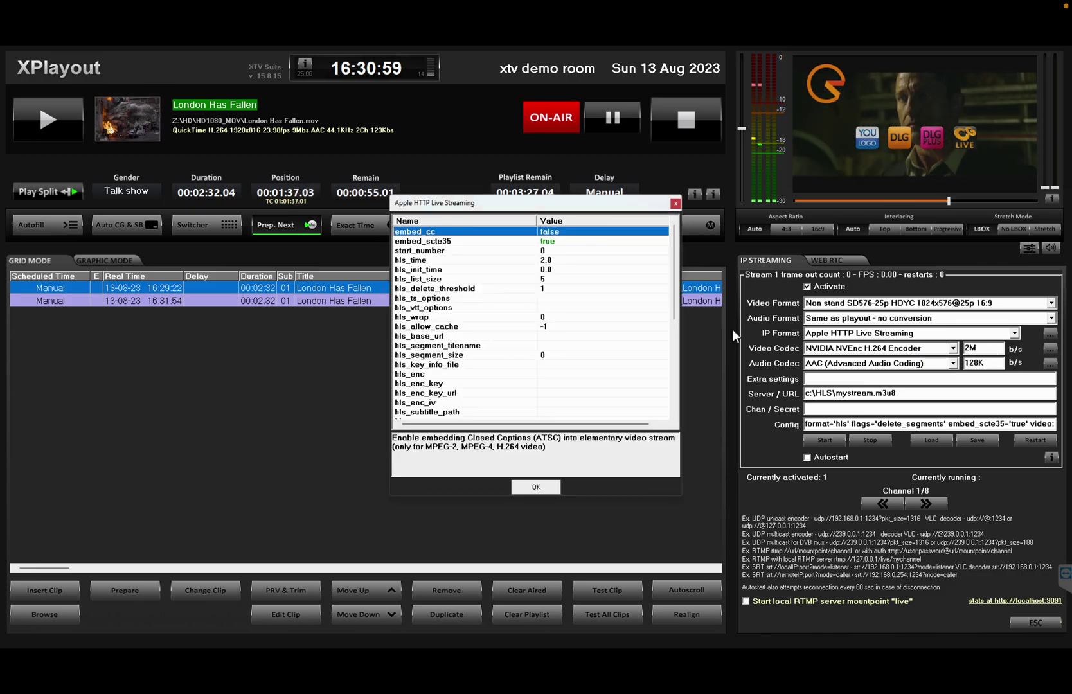
drag(674, 293, 674, 341)
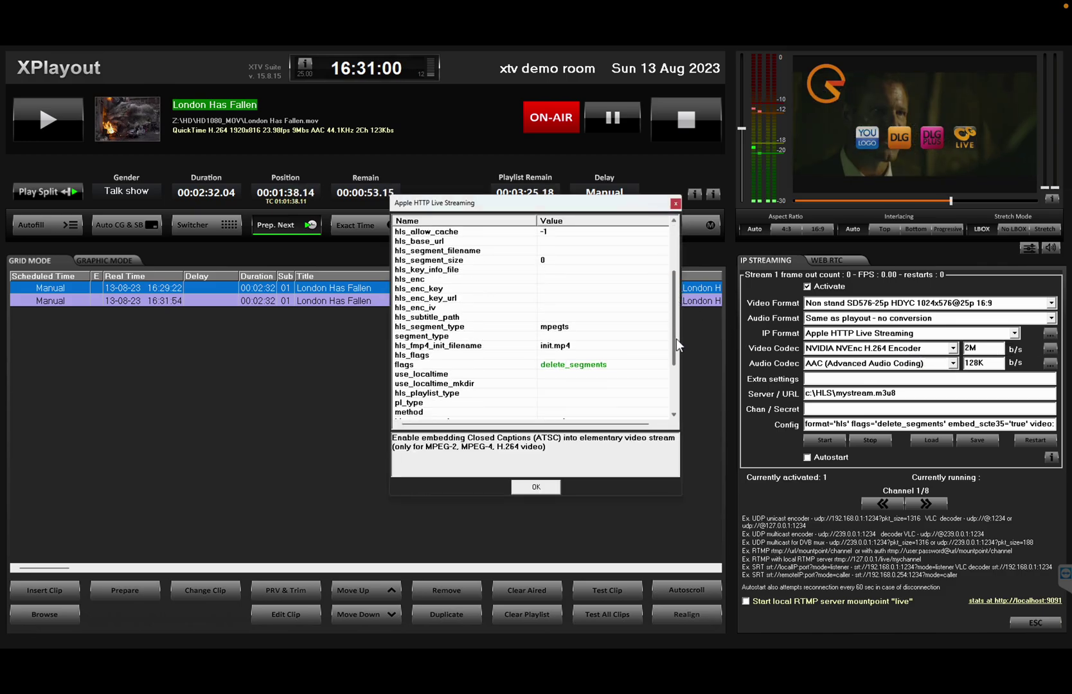
click(629, 365)
click(628, 364)
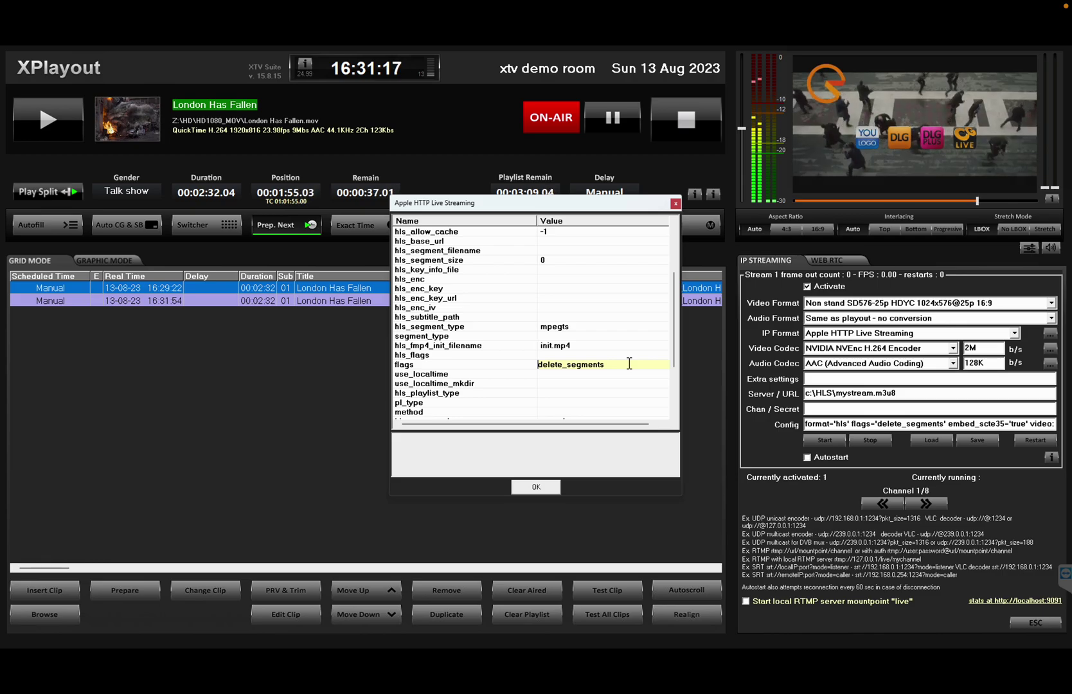
click(618, 384)
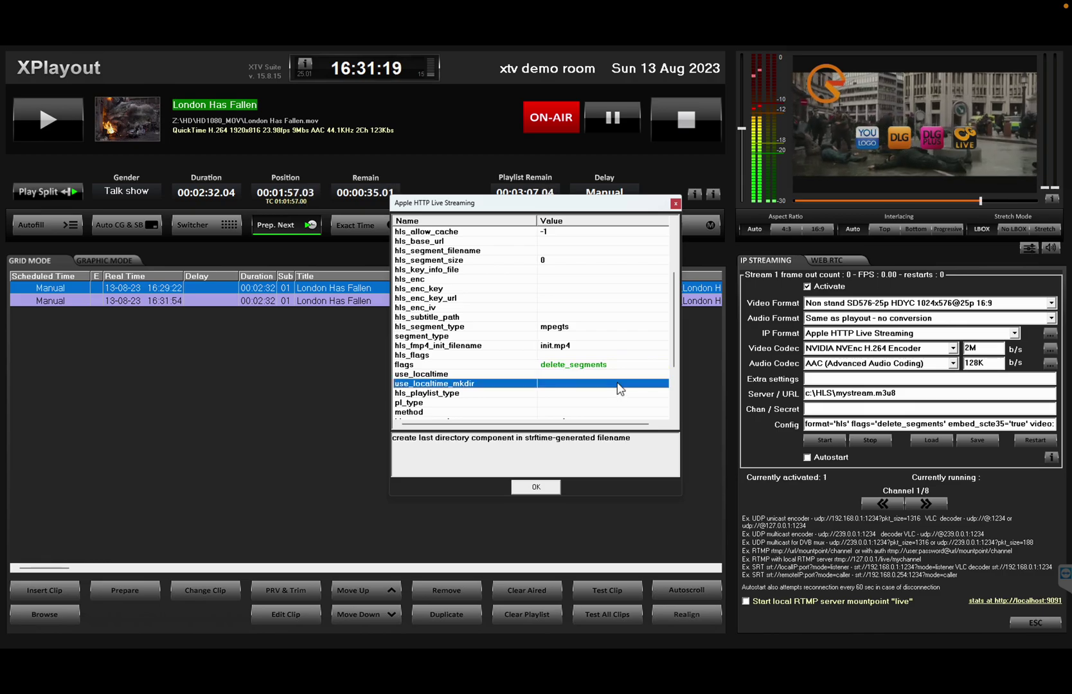
click(535, 486)
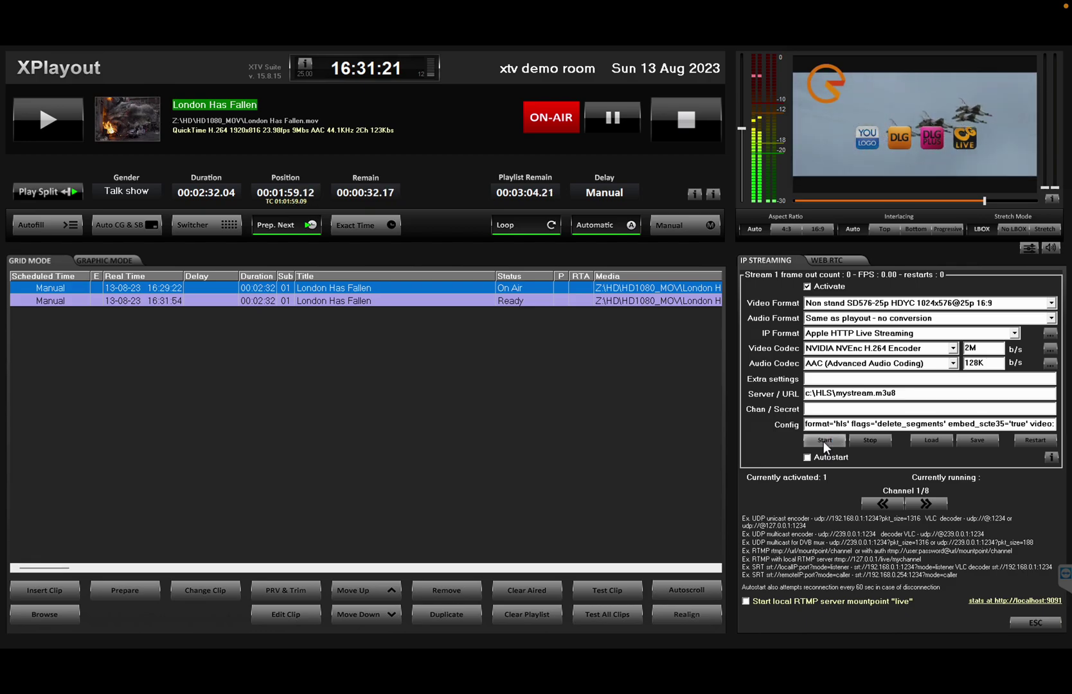
Start stream 1, leave the IP streaming settings, and reopen them.
click(824, 442)
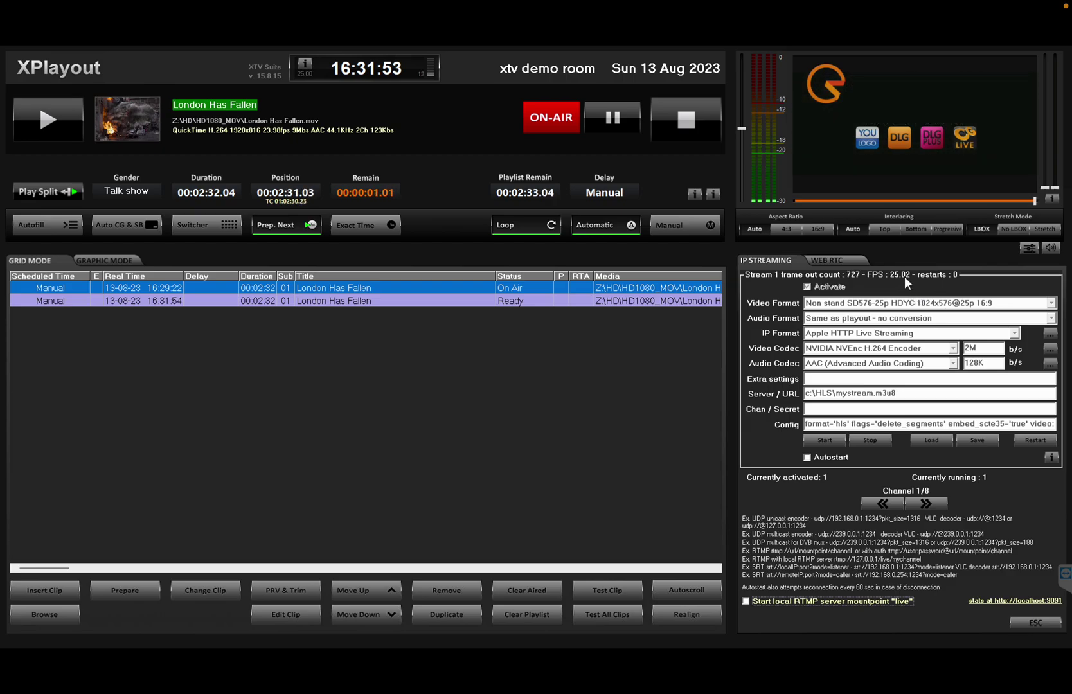
click(1025, 621)
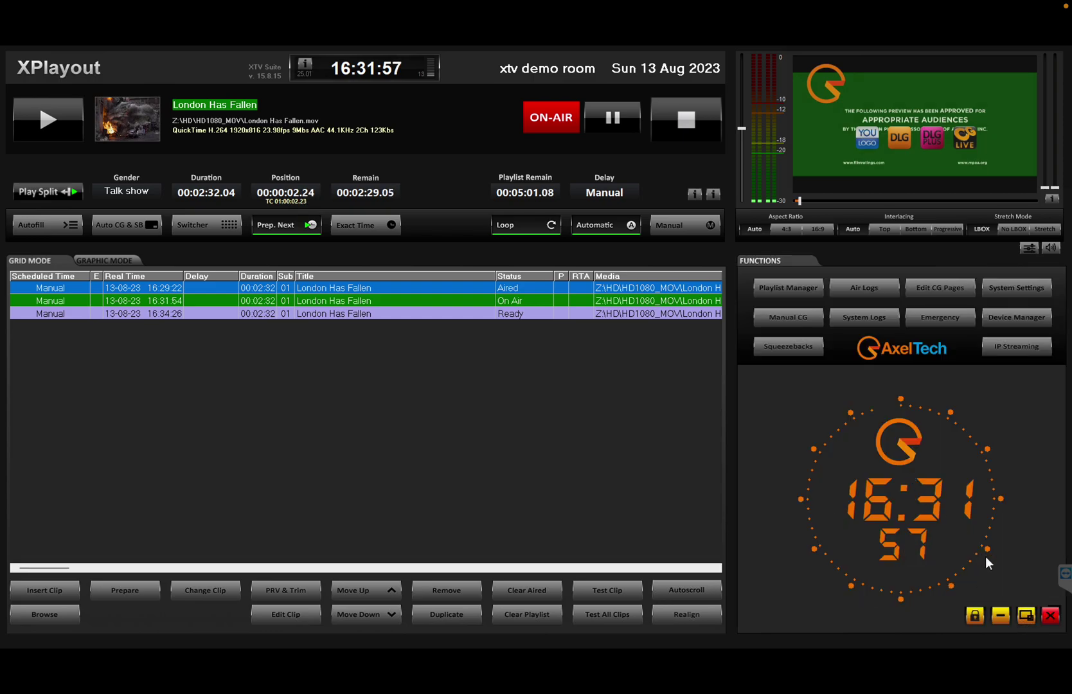
click(1017, 346)
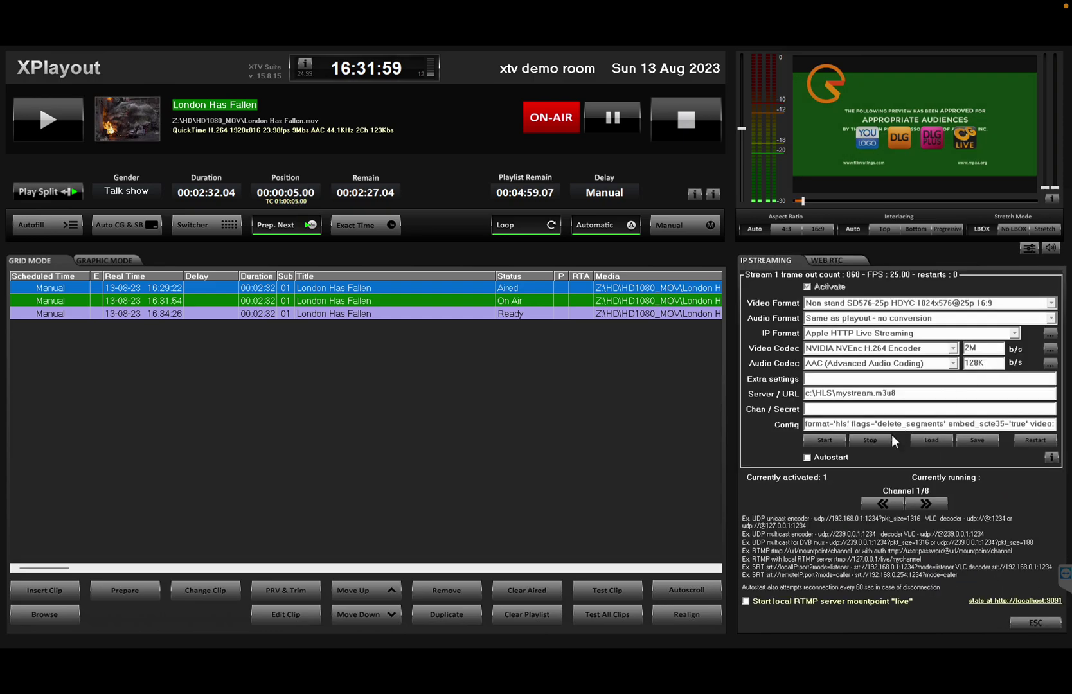
Stop stream 1, copy its Server / URL path, and start the stream again.
double_click(924, 391)
key(ctrl+c)
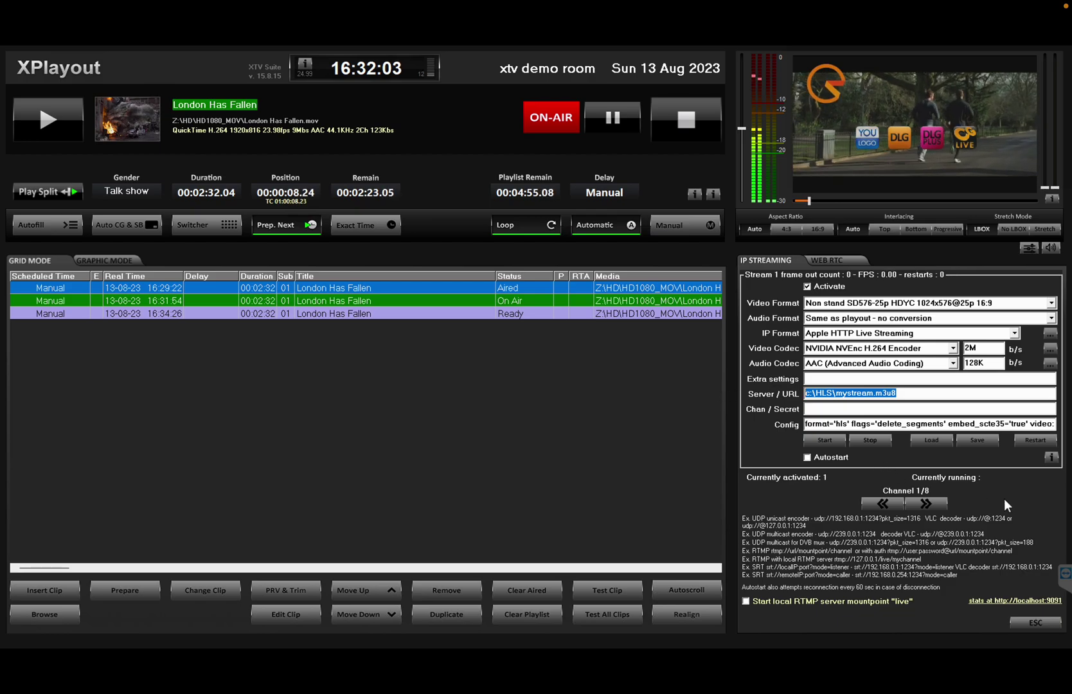
click(832, 442)
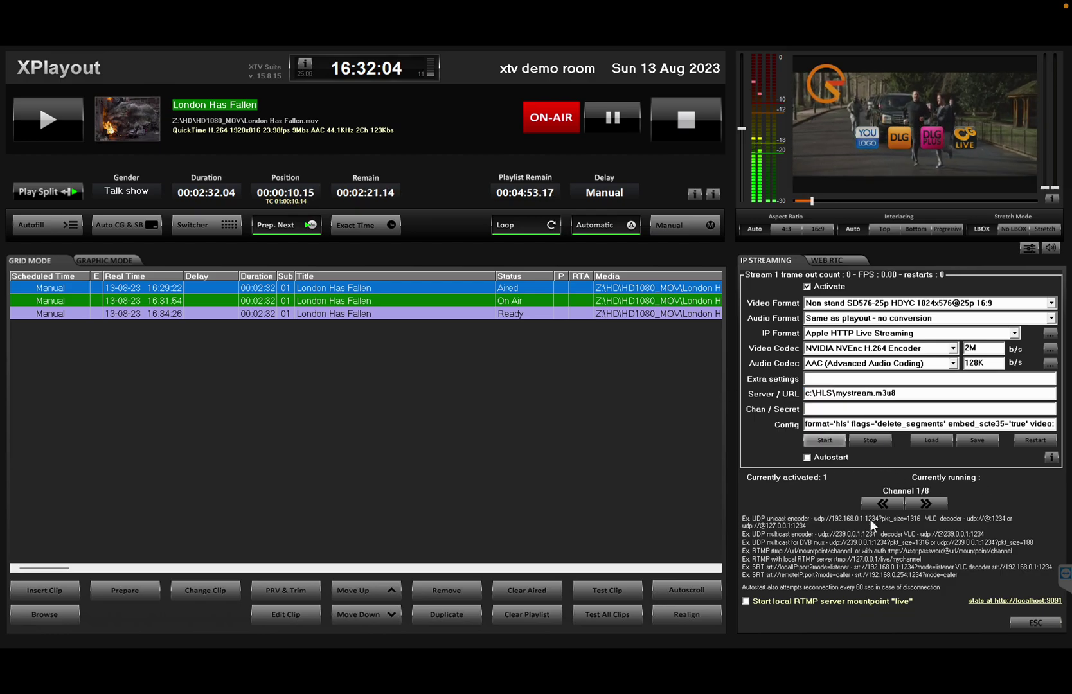
Launch VLC media player and play c:\HLS\mystream.m3u8 using the copied path.
key(super)
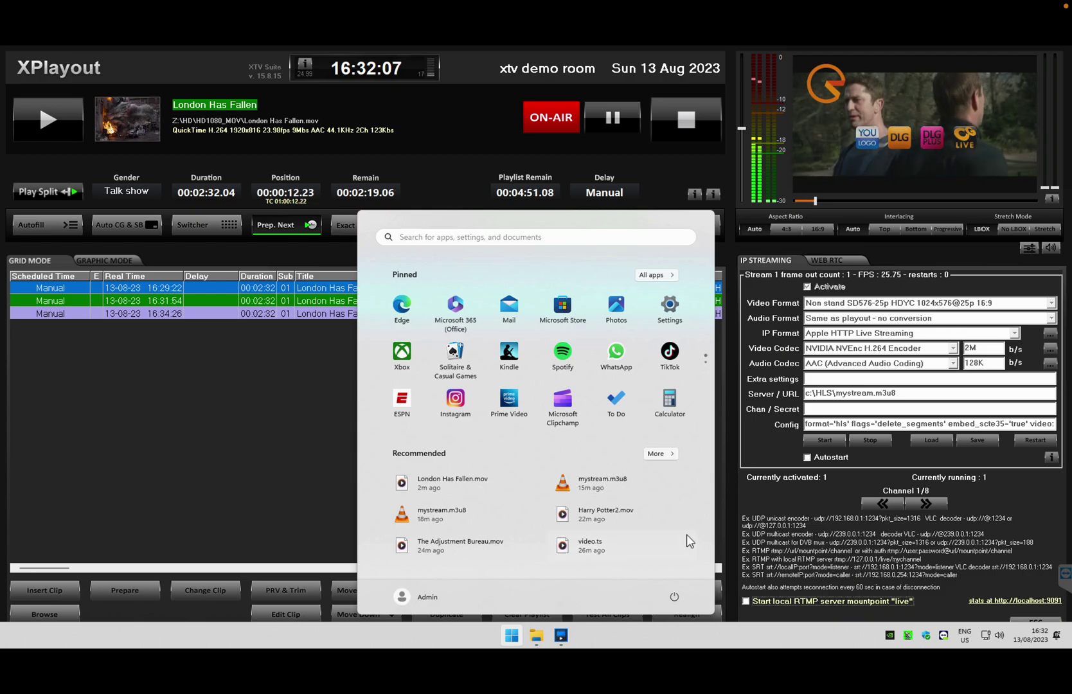
text(vlc)
key(Return)
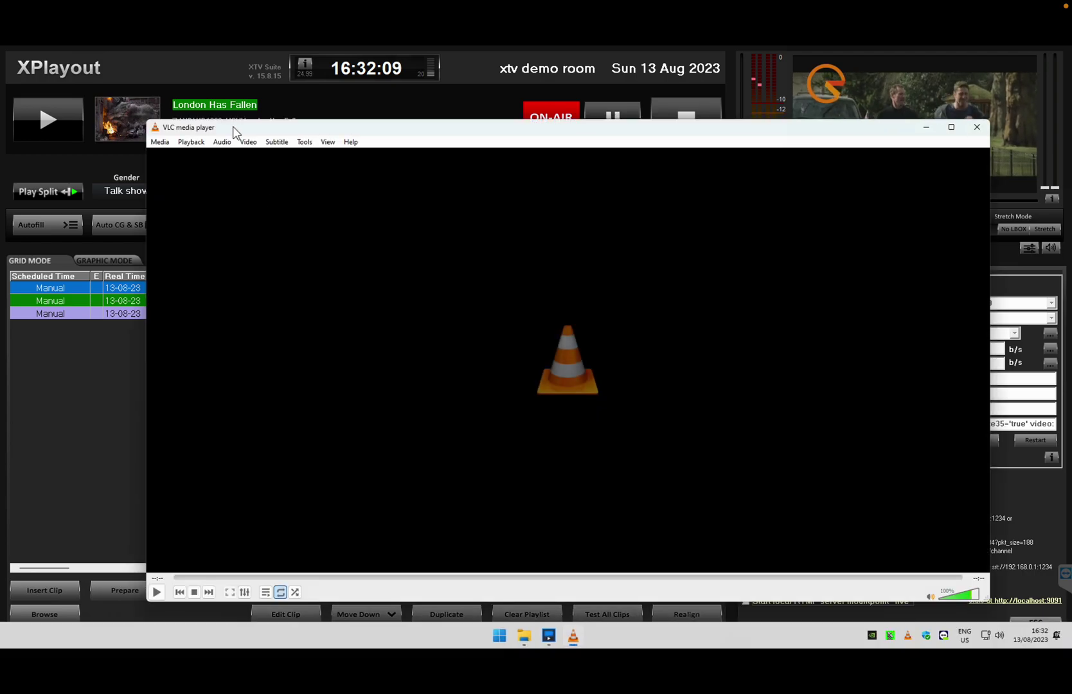
click(161, 142)
click(168, 154)
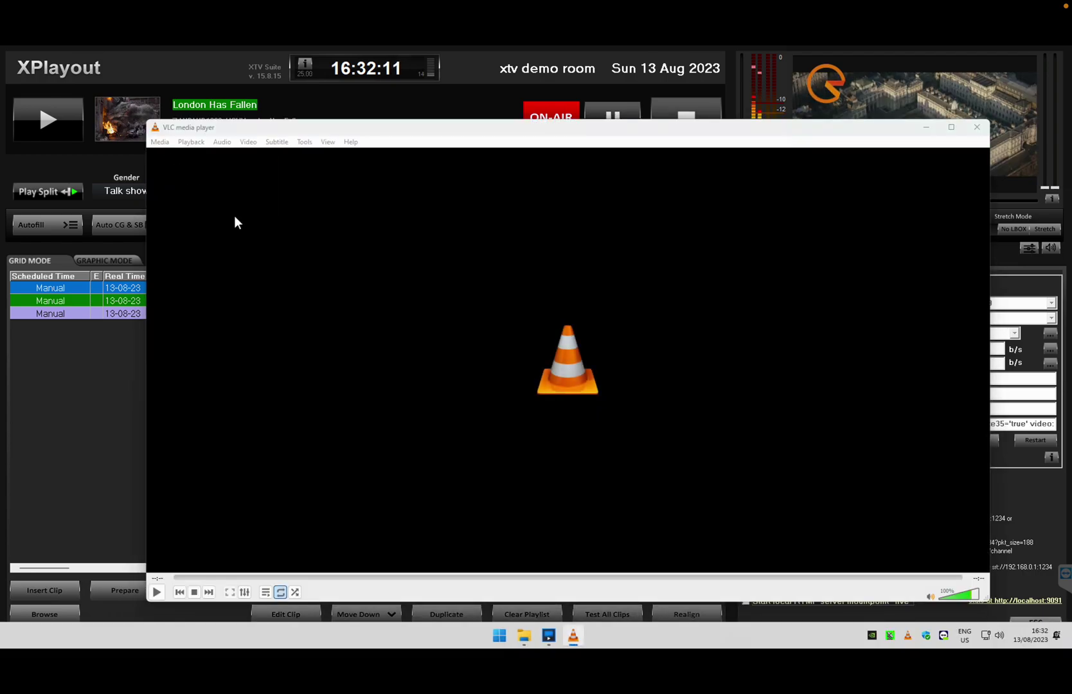
click(385, 169)
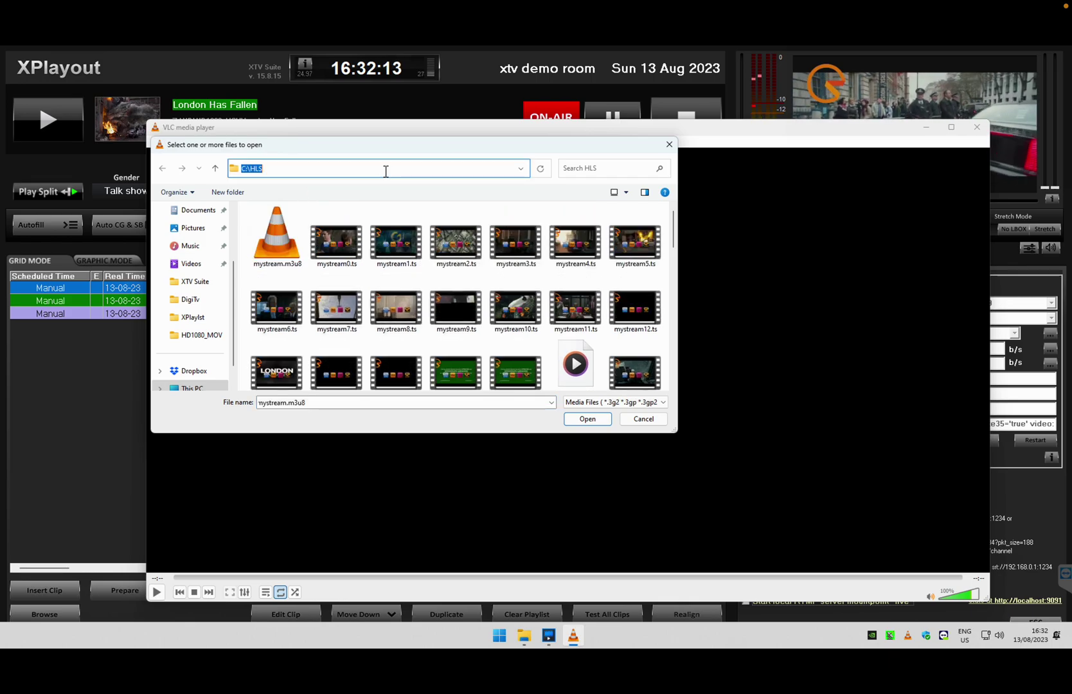
key(ctrl+v)
key(Return)
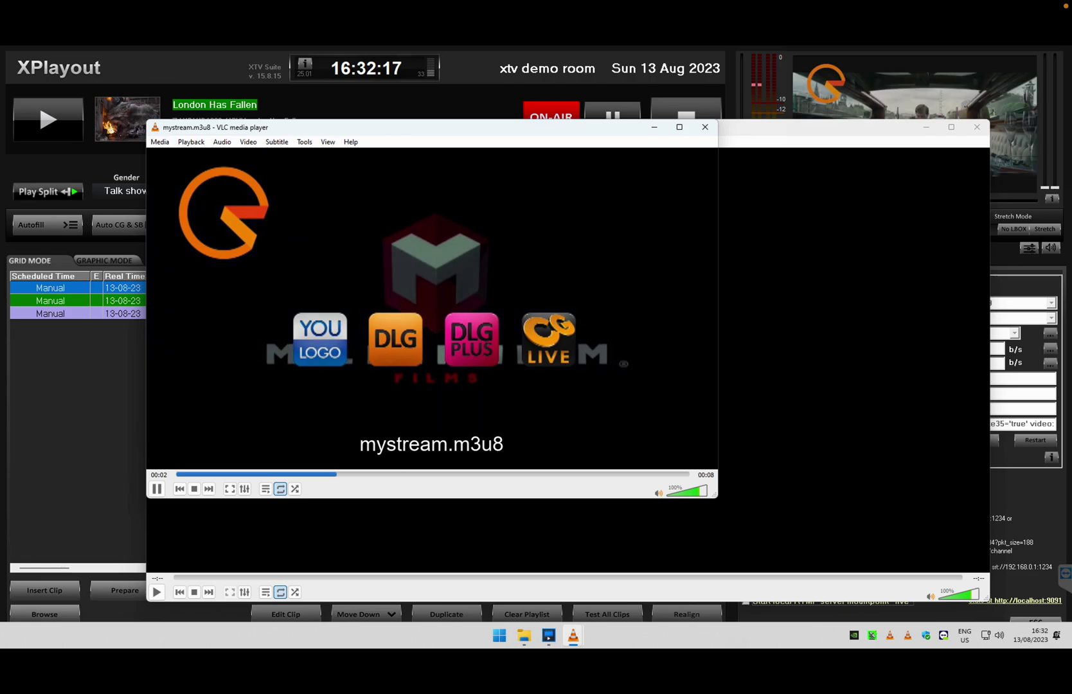
Close the stream playback, the file selection dialog, and the remaining VLC window.
click(705, 131)
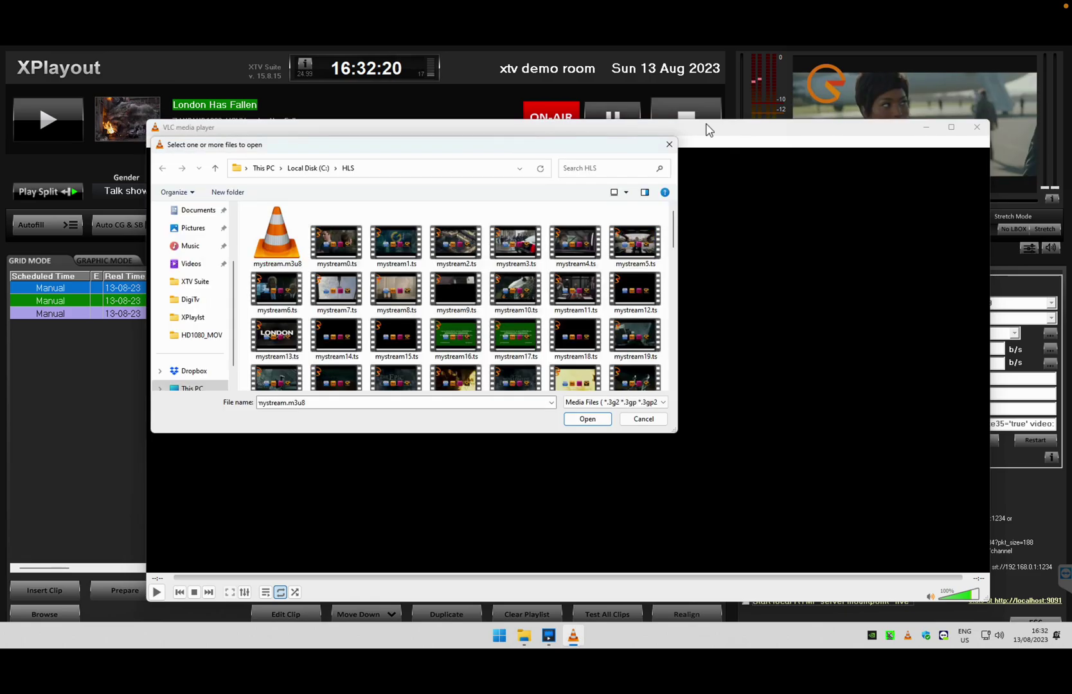
click(668, 143)
click(977, 126)
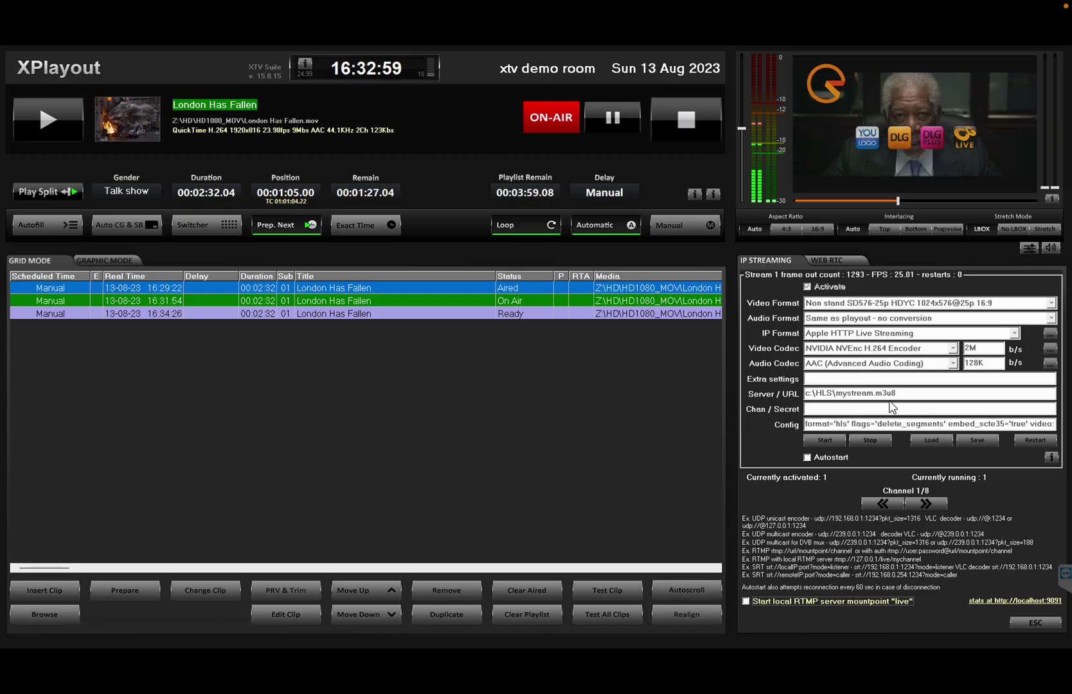
Switch to Control Panel and open the Windows features list from Programs and Features.
key(super)
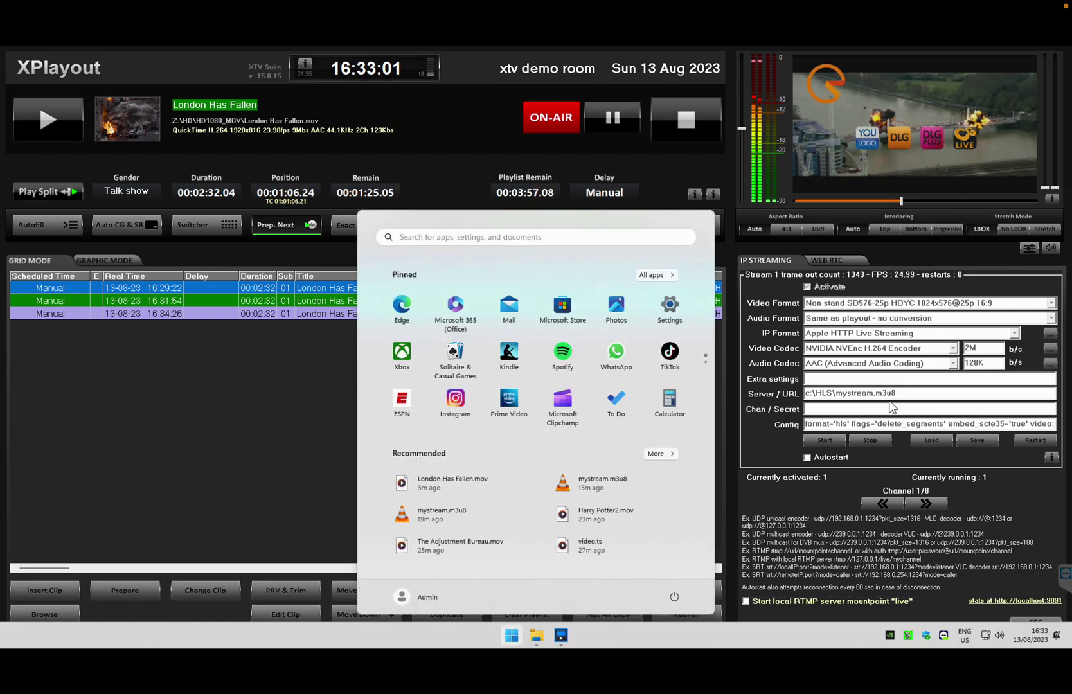
text(control panel)
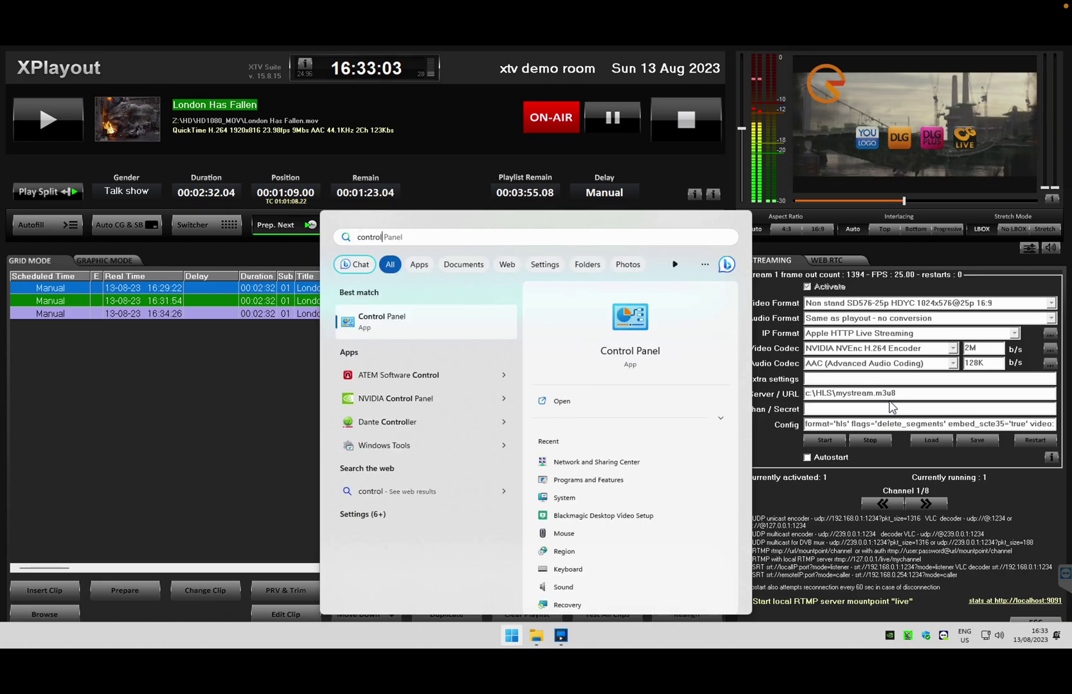
key(Return)
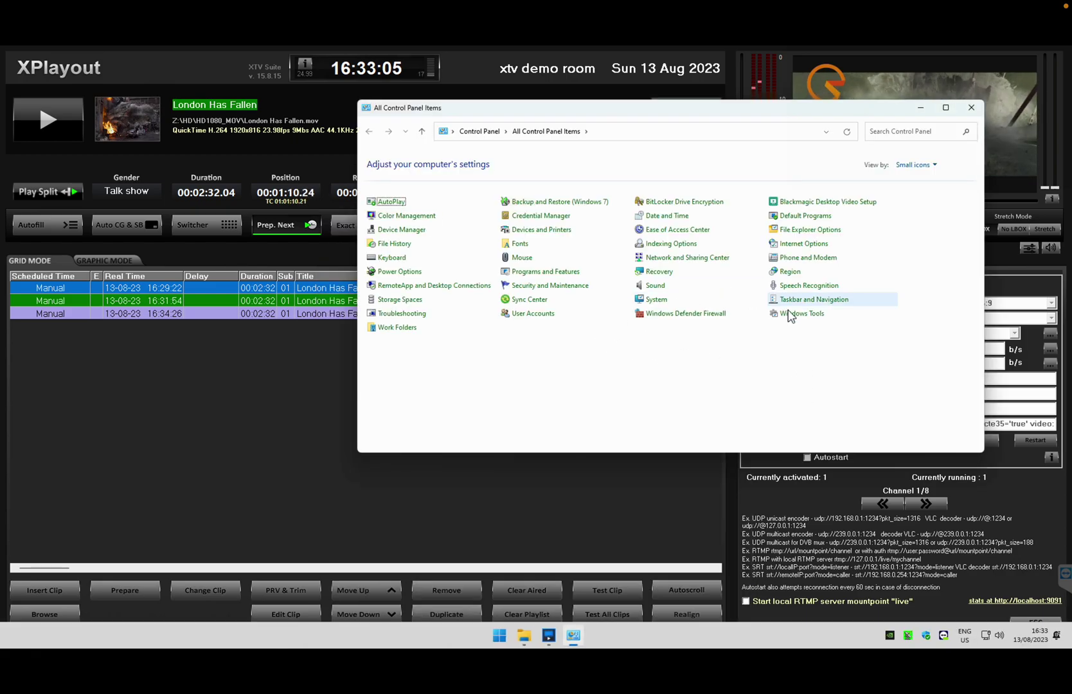
click(546, 272)
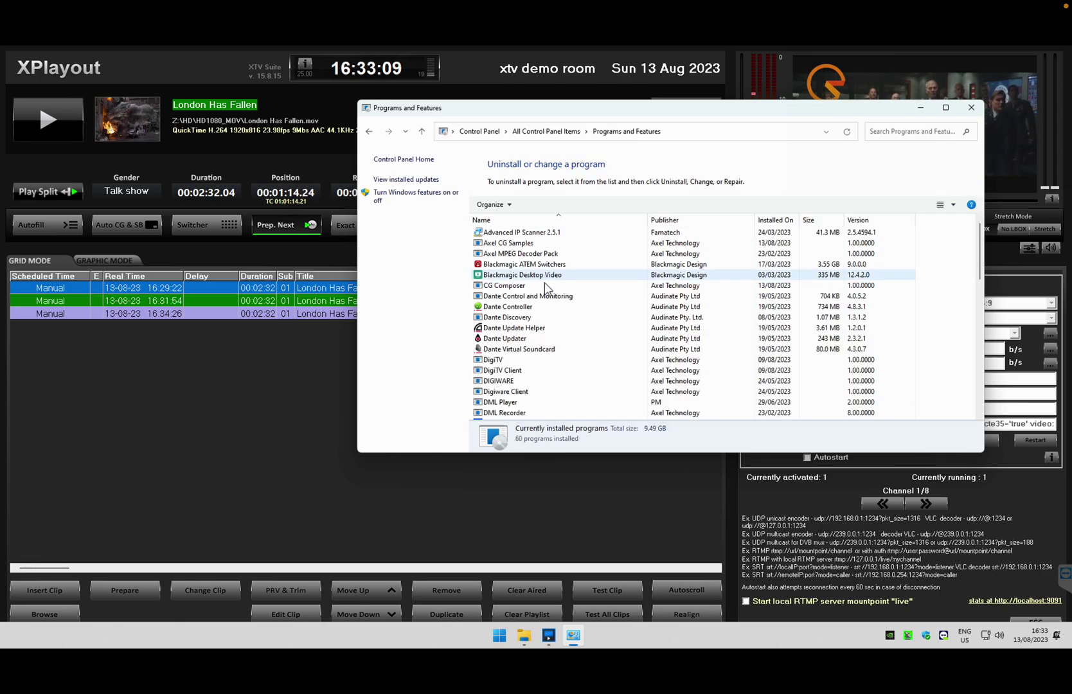
click(410, 198)
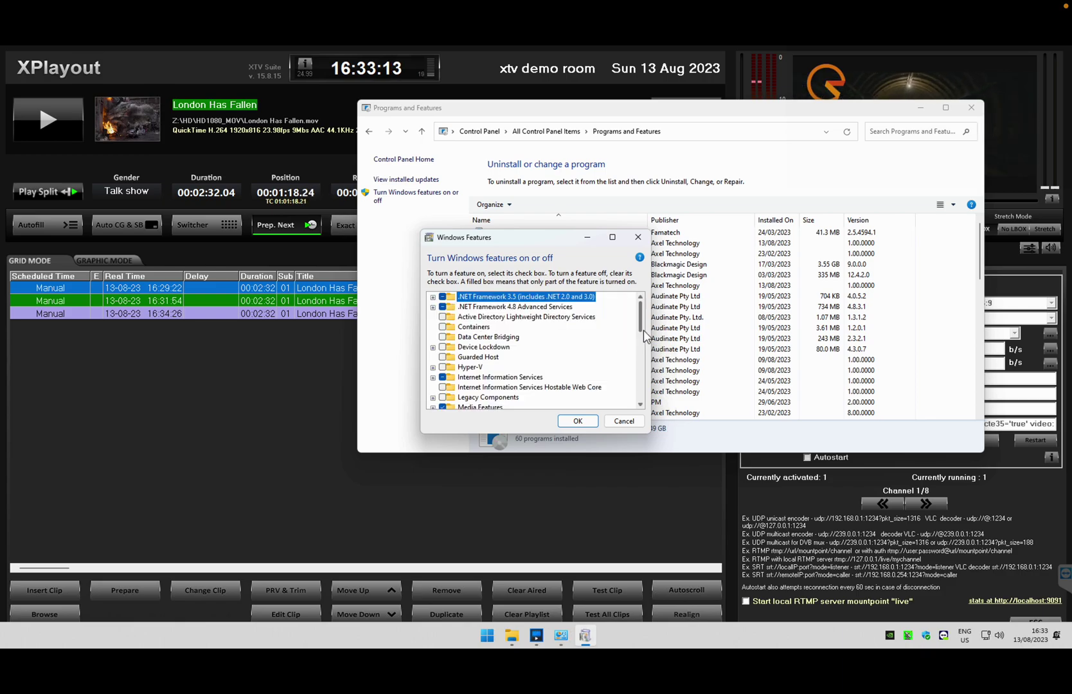
Examine the Internet Information Services entry and its components, cancel the features dialog, and close Control Panel.
scroll(639, 341, down, 2)
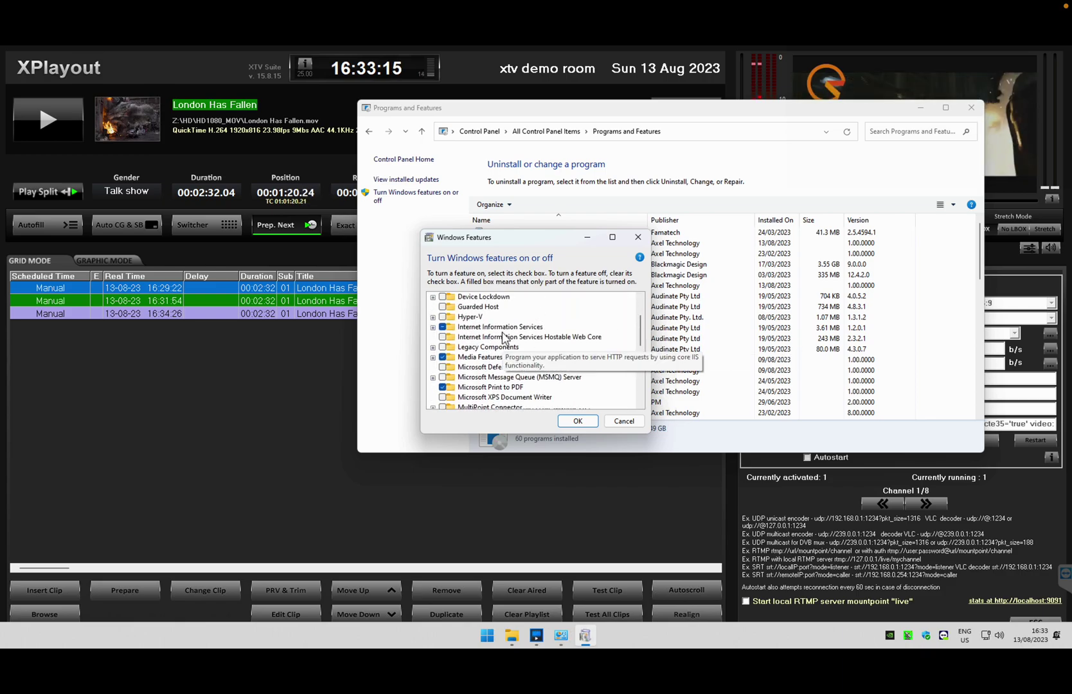
click(504, 331)
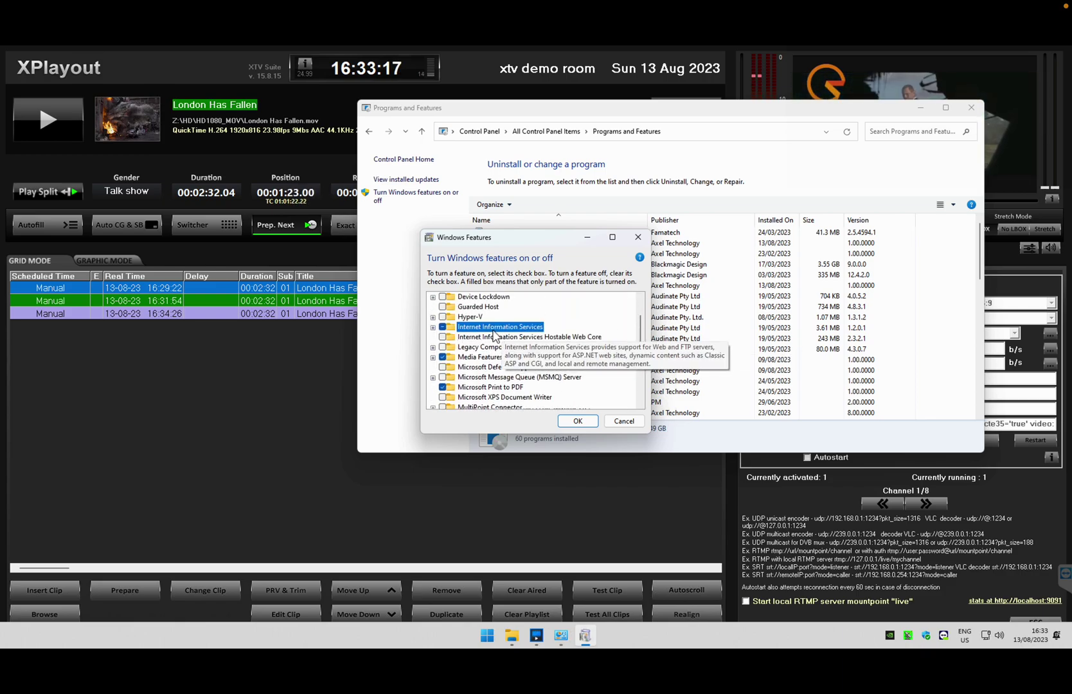
click(433, 328)
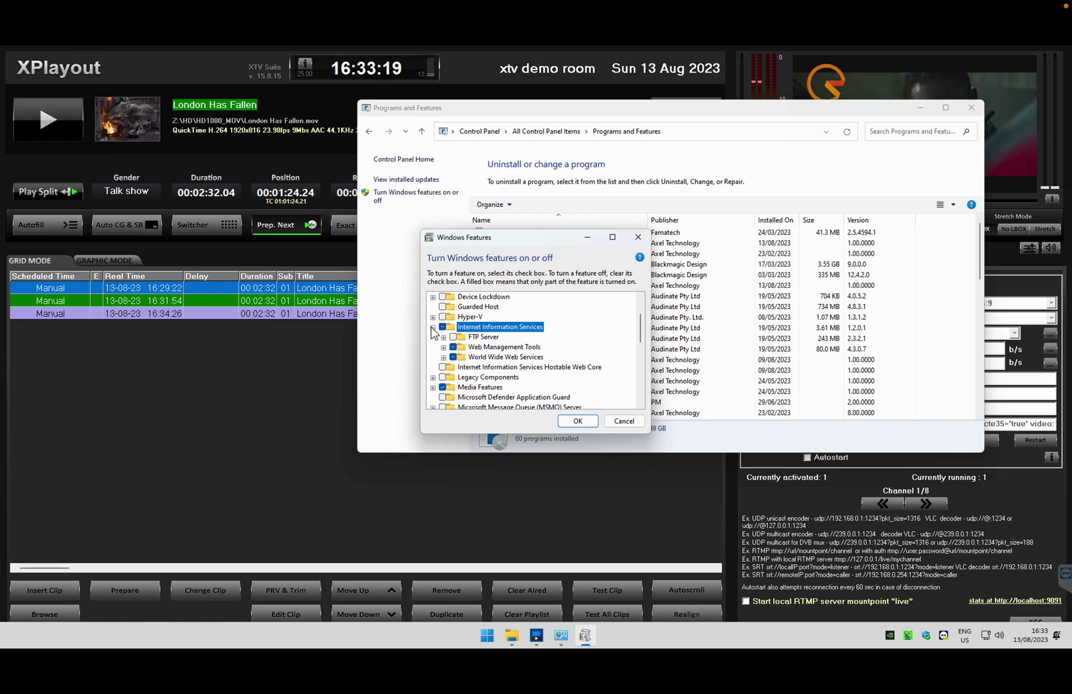
click(432, 328)
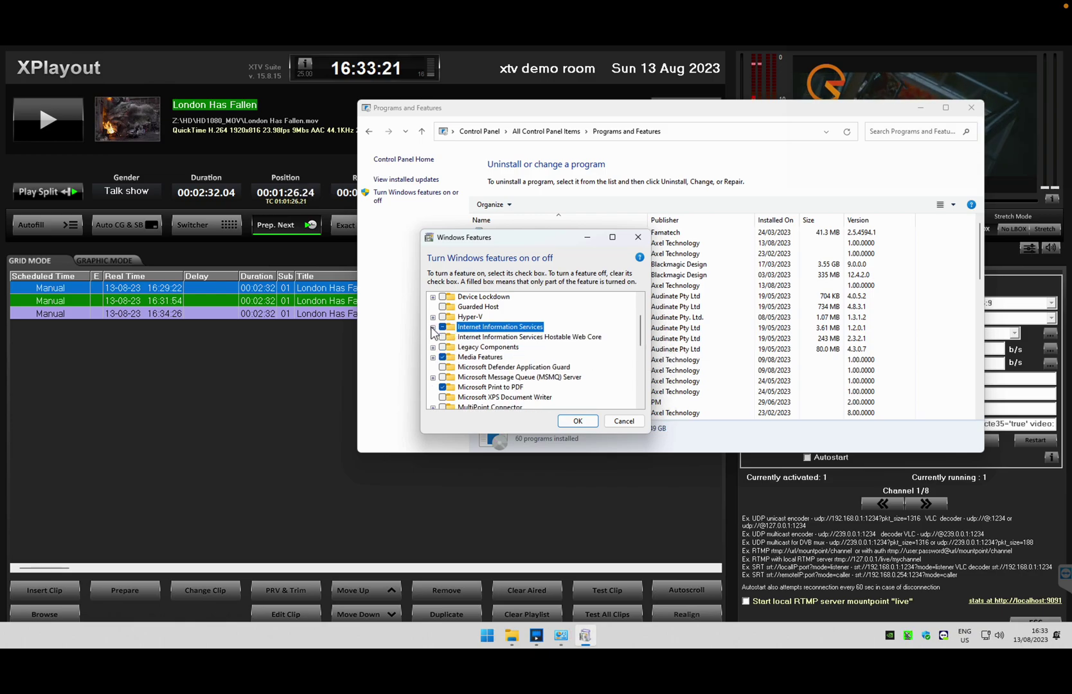
click(621, 421)
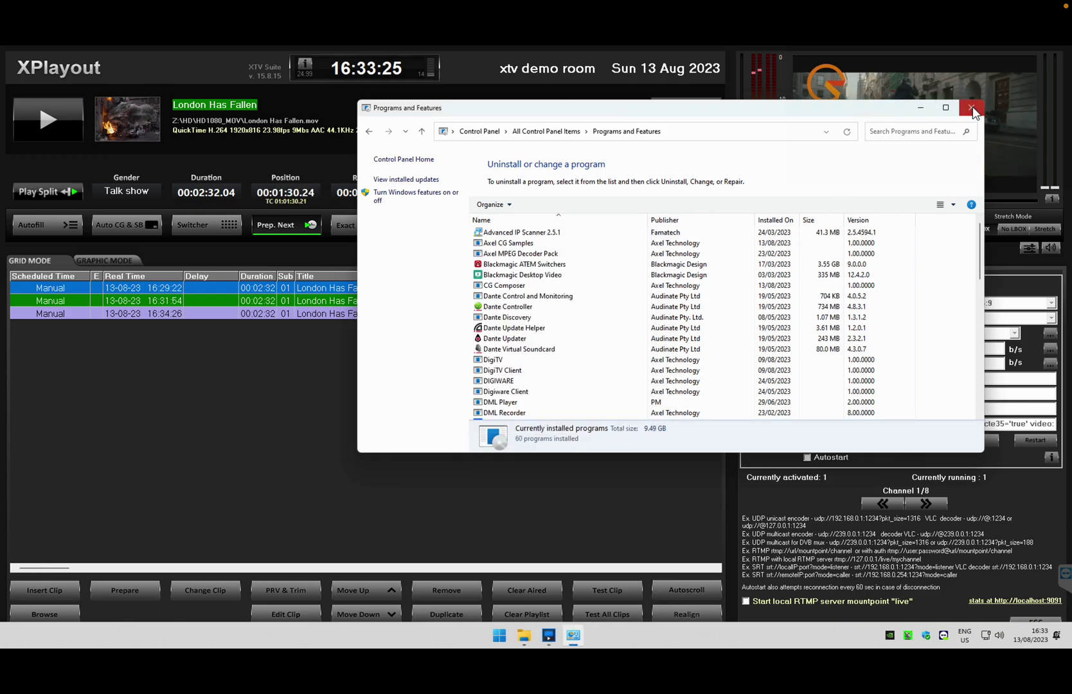
click(972, 111)
Switch to Chrome and load 127.0.0.1 to check the local web server.
key(super)
text(chr)
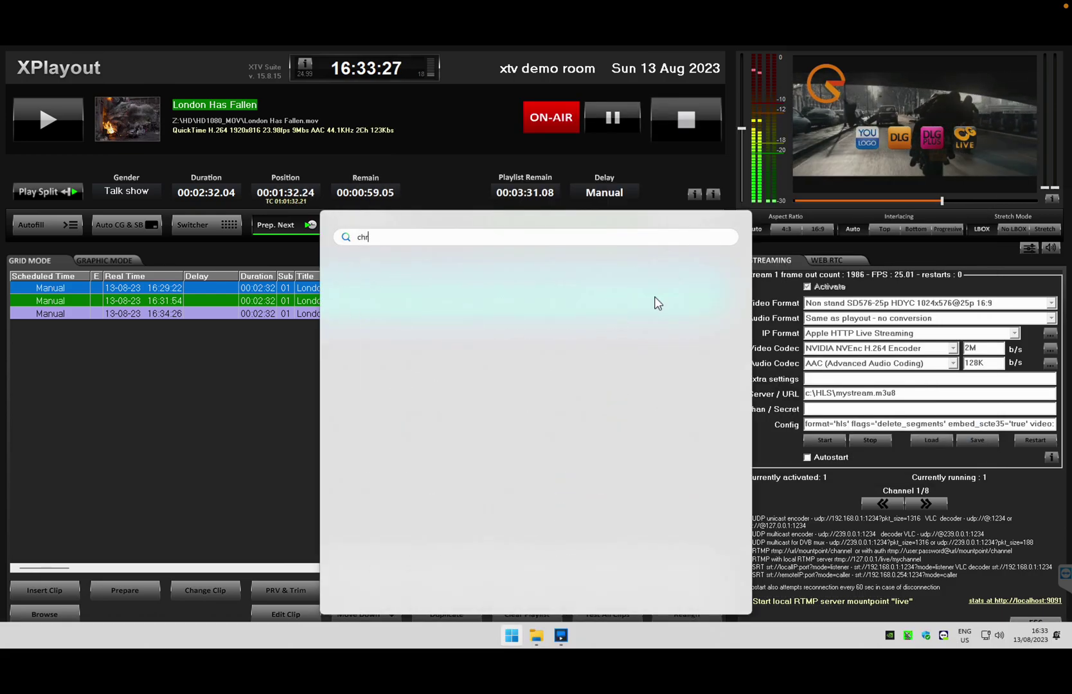
key(Return)
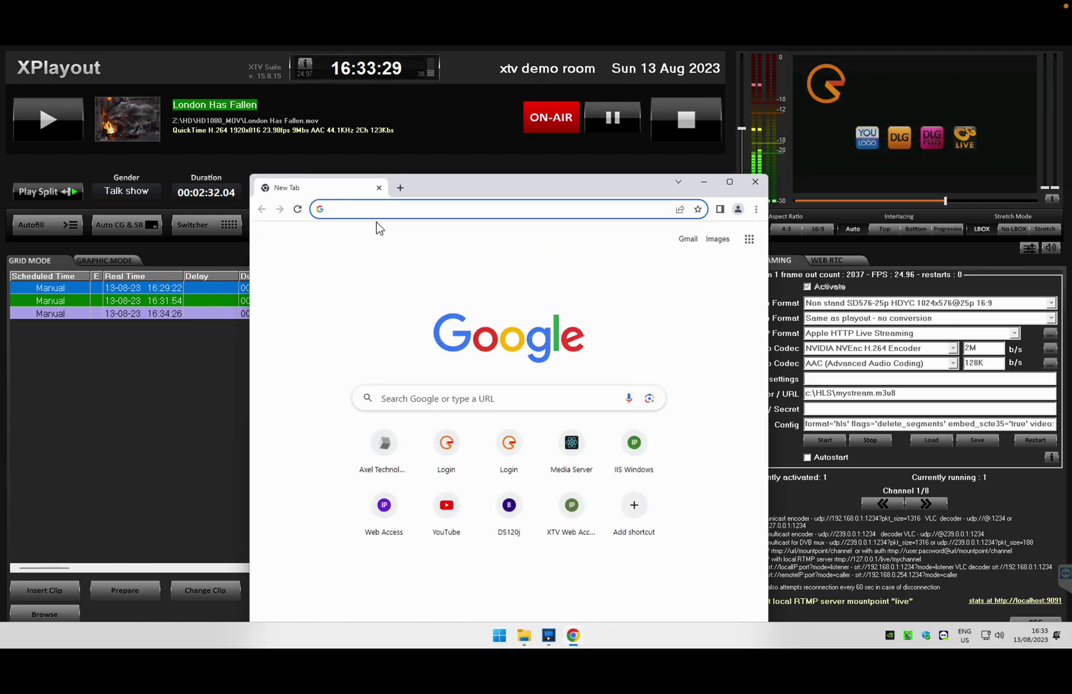
text(127.0.0.)
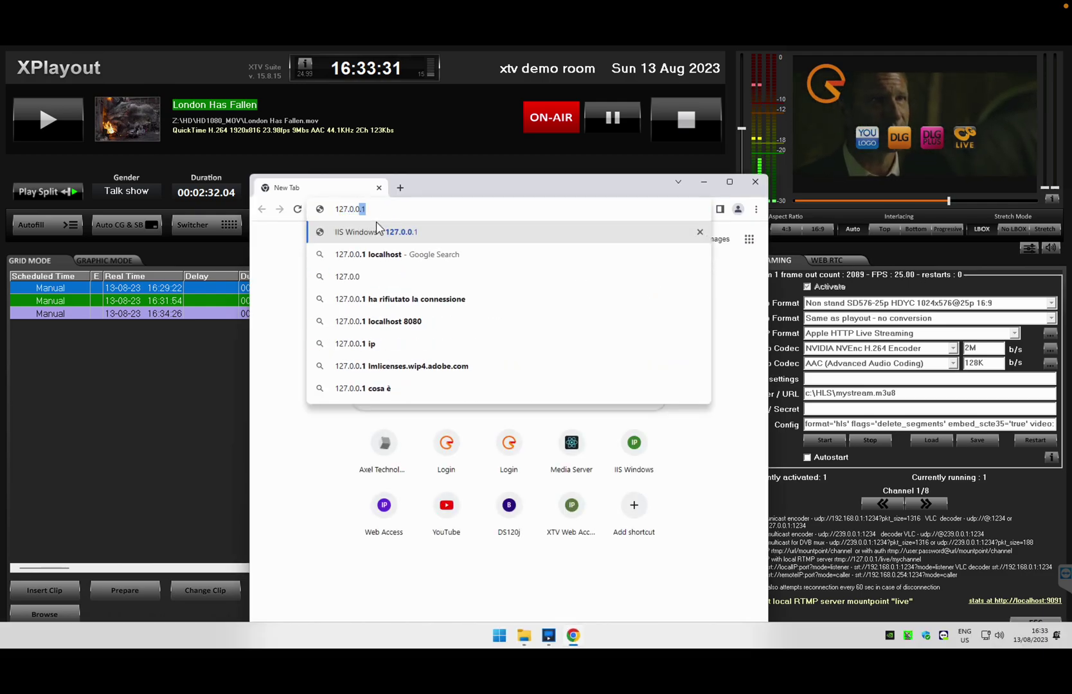
text(1)
key(Return)
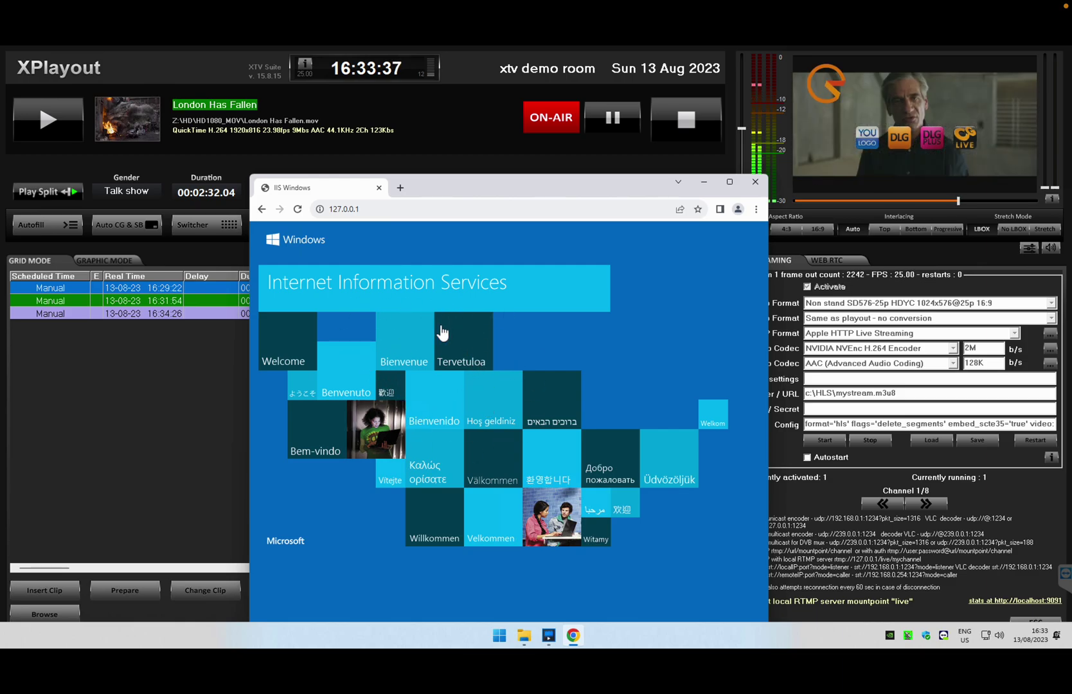
Switch to Internet Information Services (IIS) Manager and select Default Web Site under the XTVDEMOROOM server's Sites.
key(super)
text(iis)
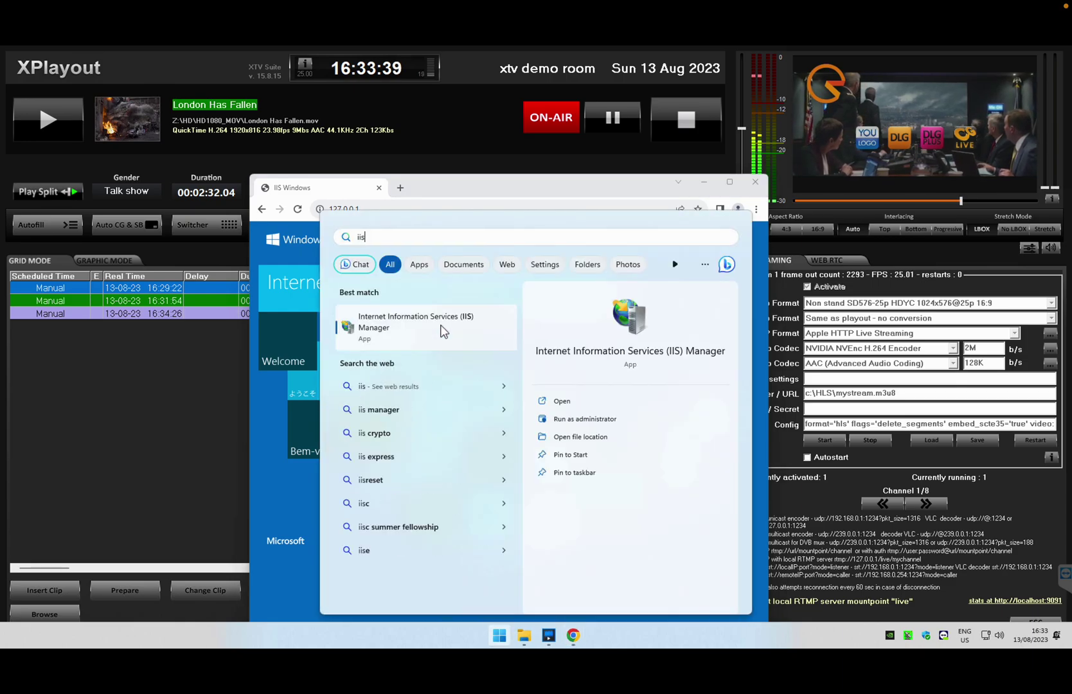
click(442, 331)
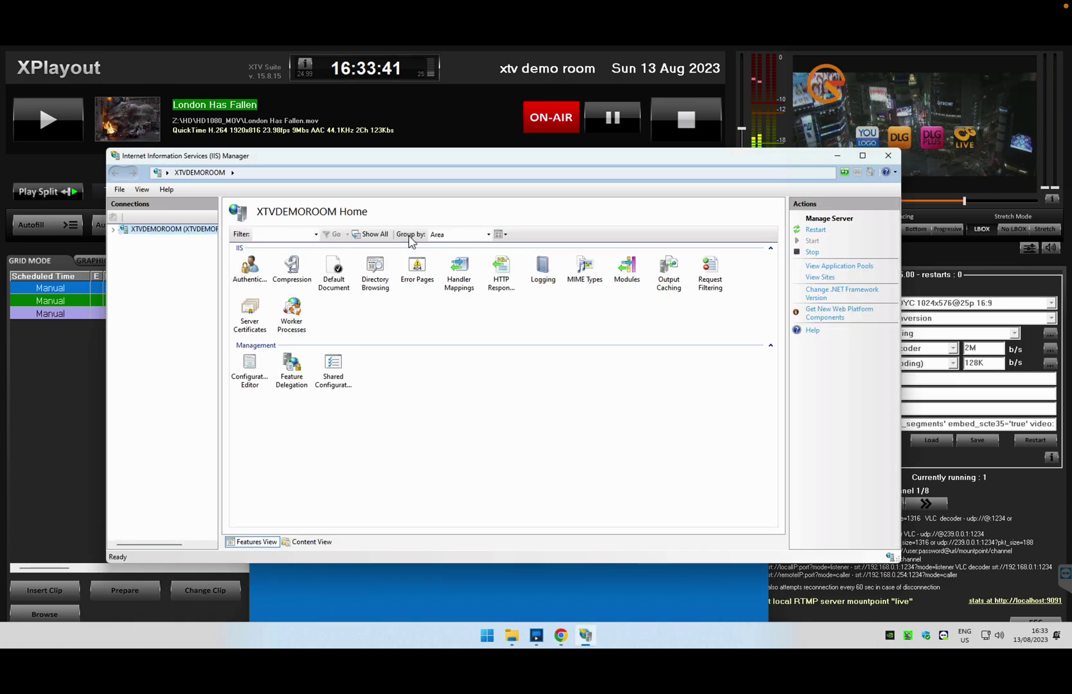
double_click(135, 230)
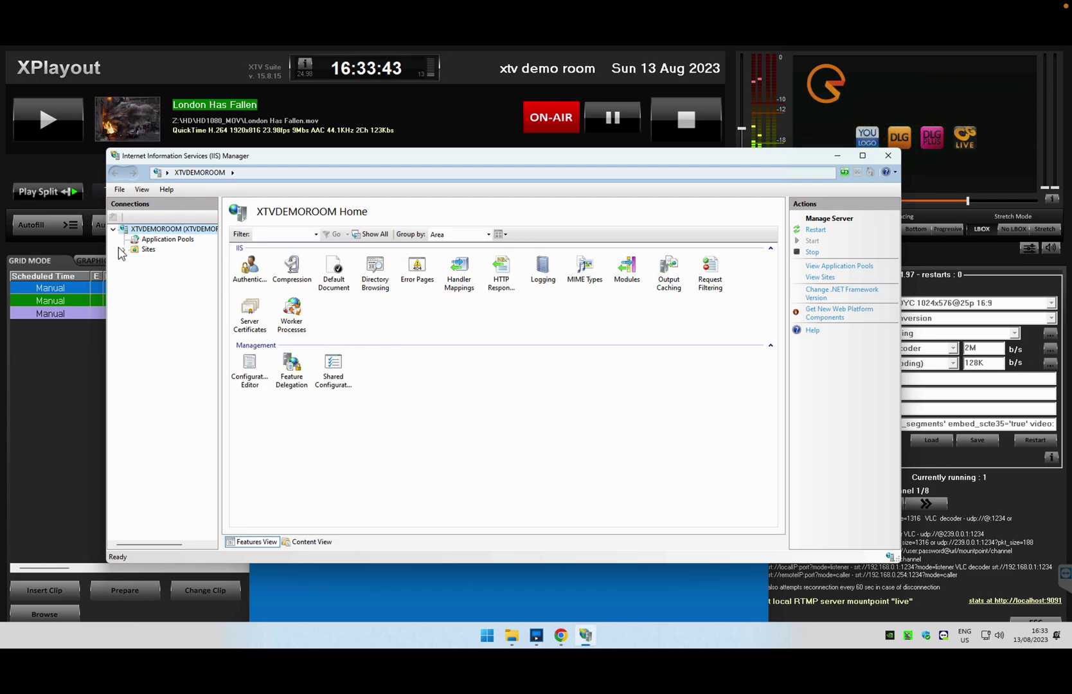
click(123, 250)
click(170, 259)
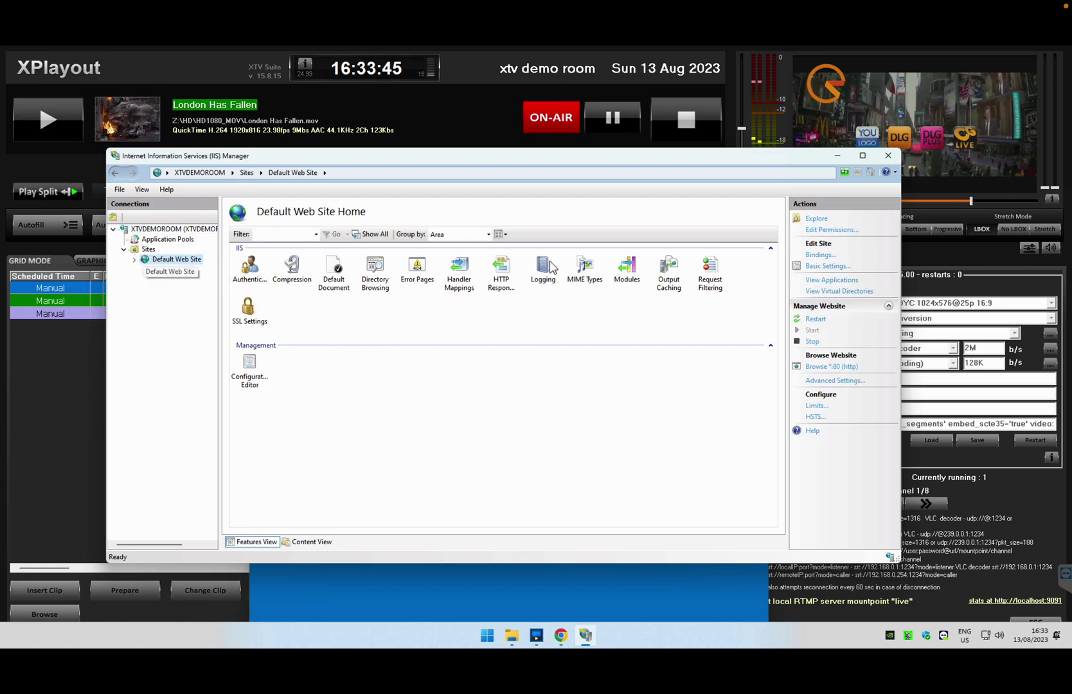
Examine the Default Web Site's bindings and its physical path in the basic settings, then close IIS Manager and Chrome.
click(826, 257)
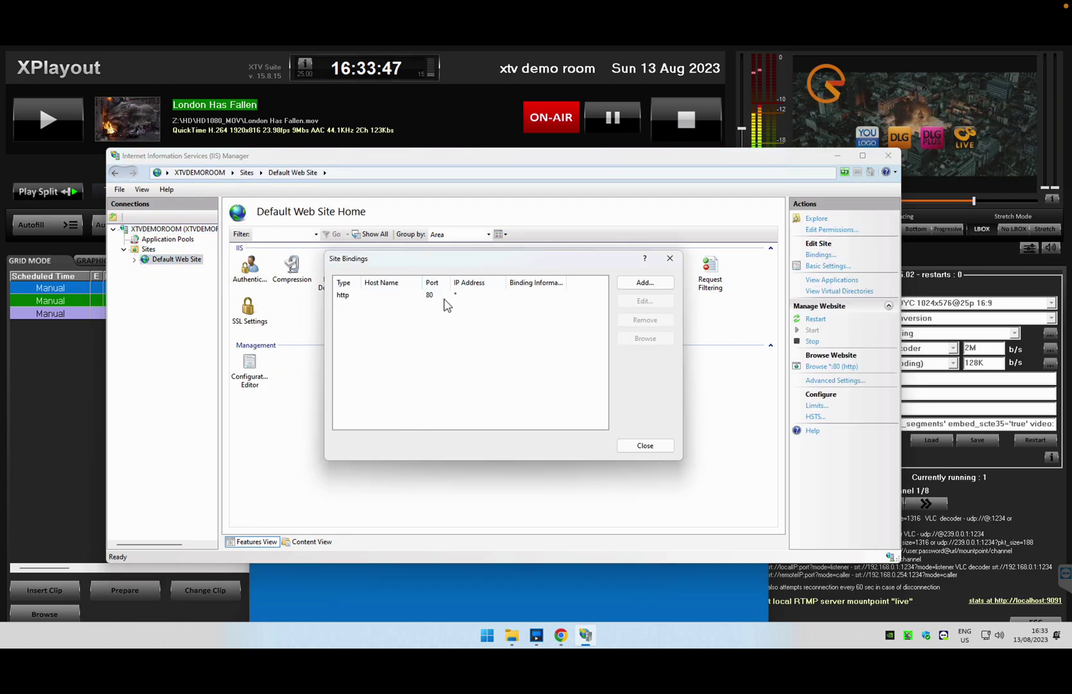
click(646, 445)
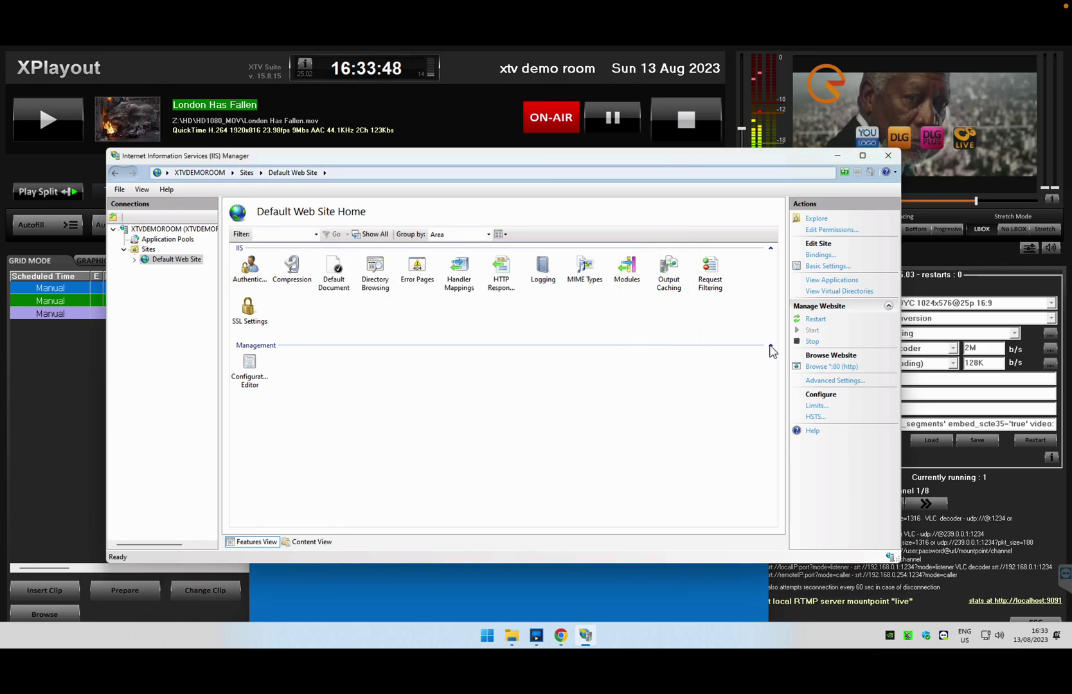
click(819, 266)
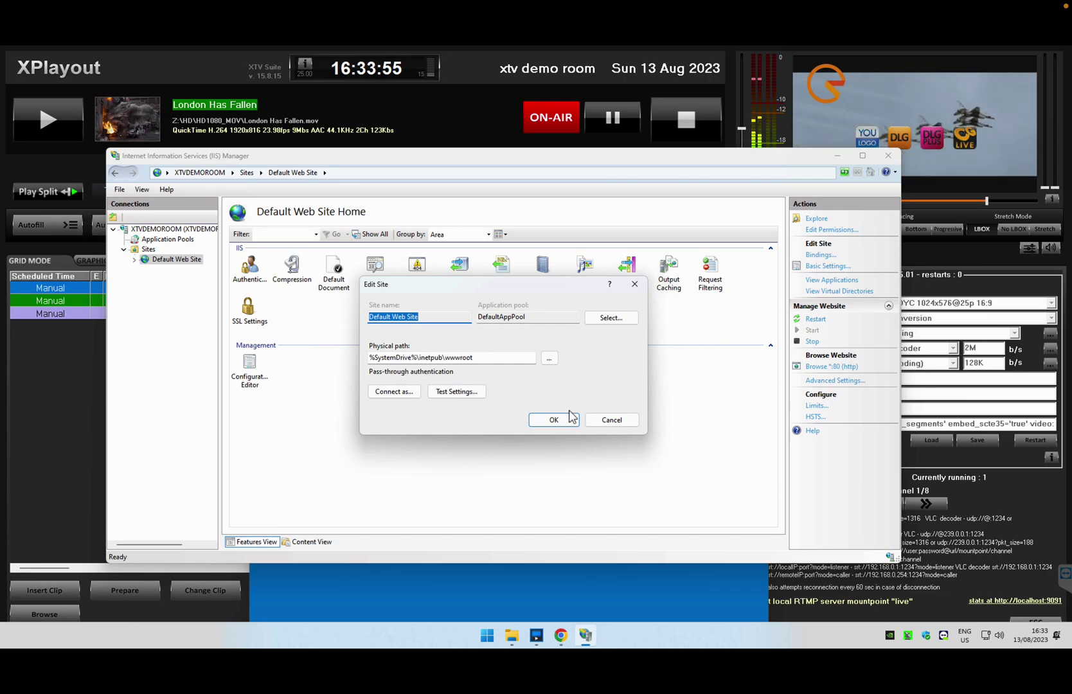
click(612, 419)
click(888, 155)
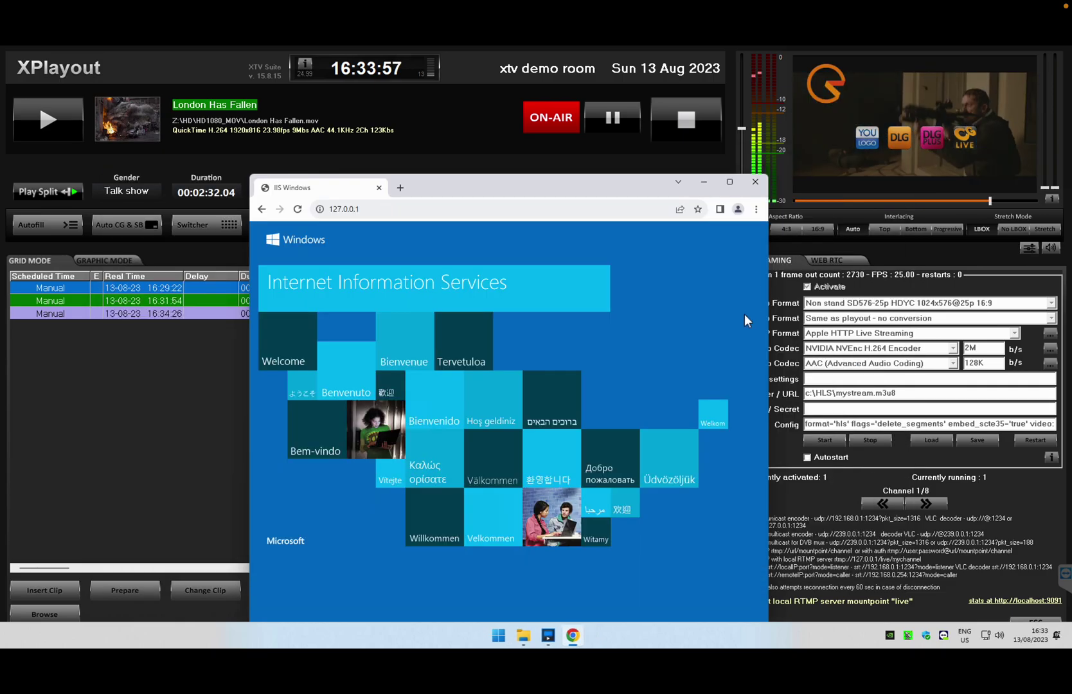
click(753, 183)
Switch to File Explorer, open the HLS folder inside C:\inetpub\wwwroot, and copy its full path.
key(super)
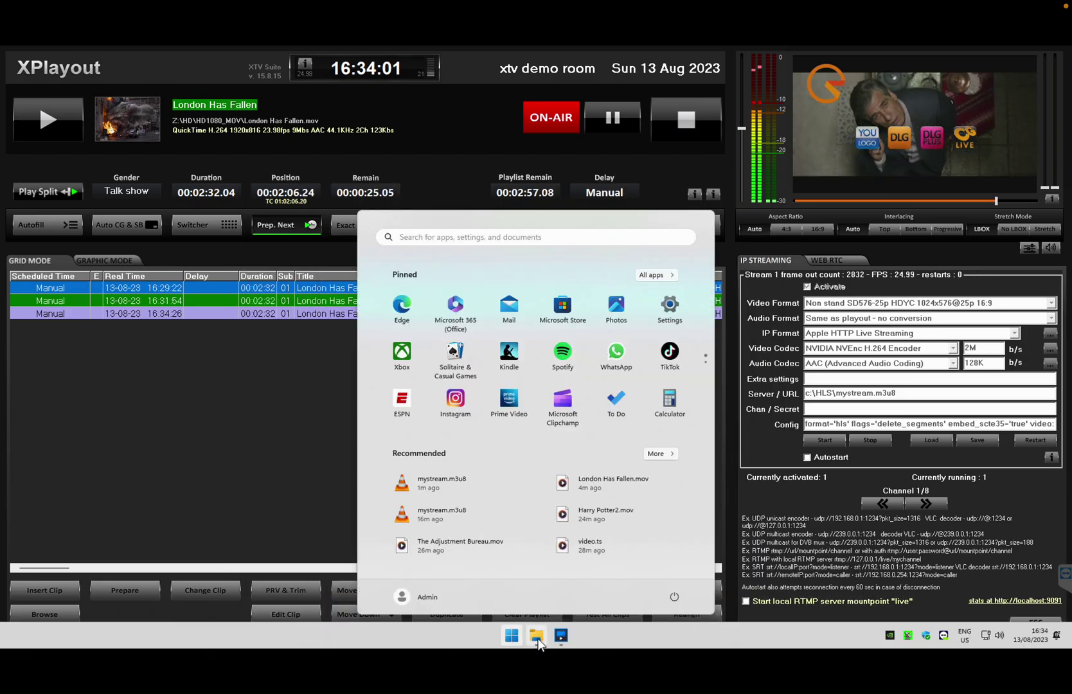
click(537, 636)
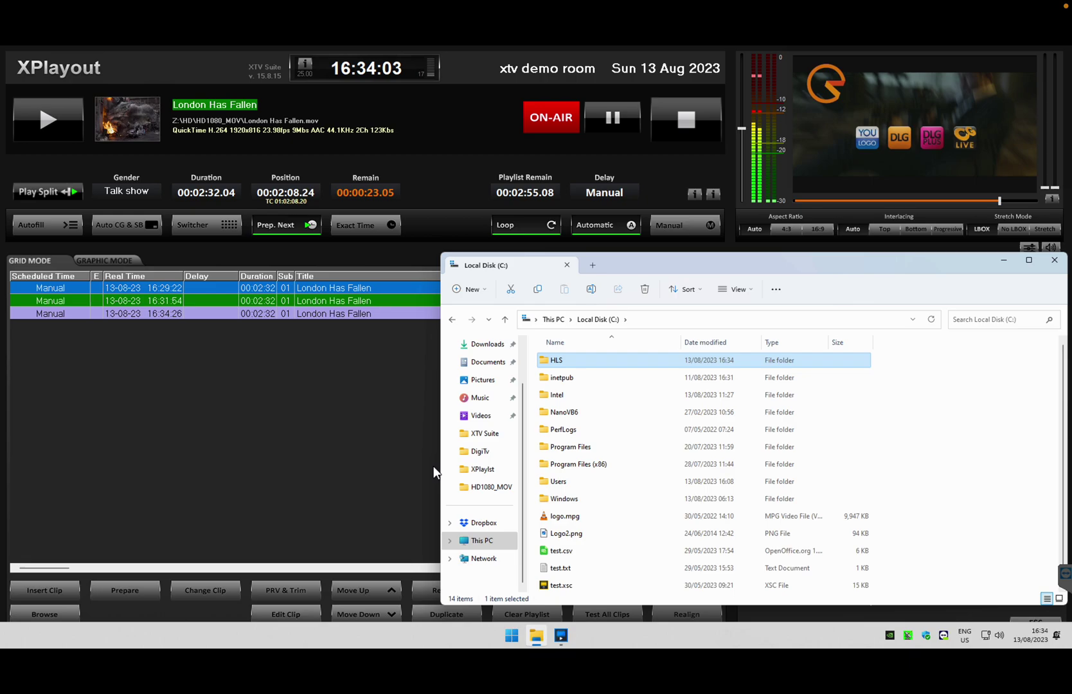
click(573, 380)
double_click(573, 384)
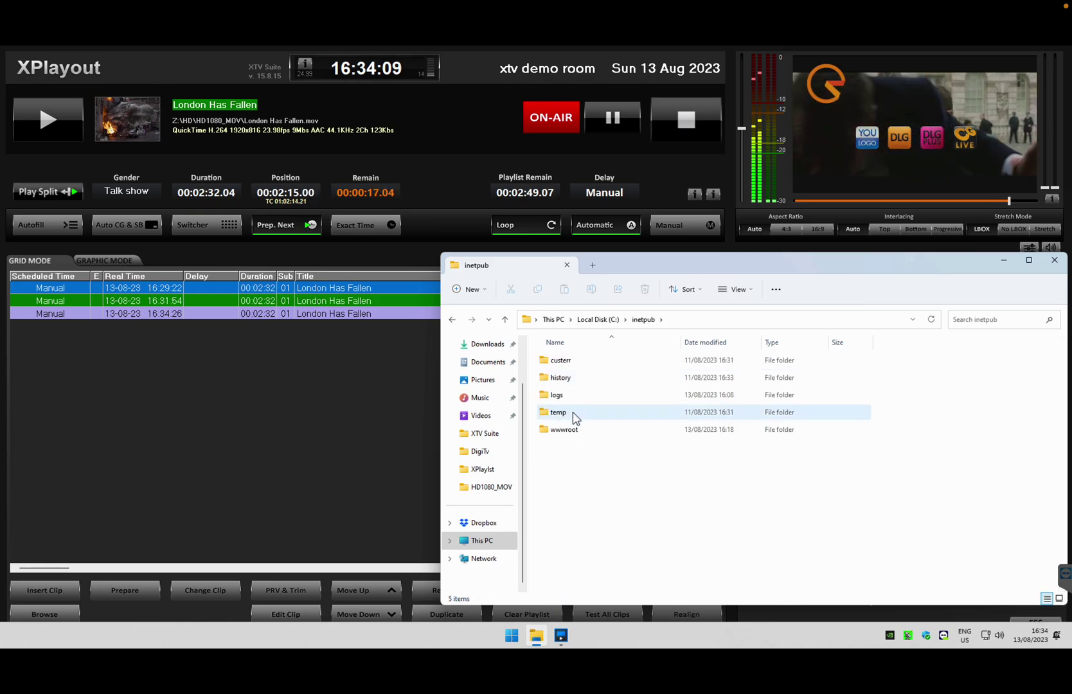
double_click(574, 436)
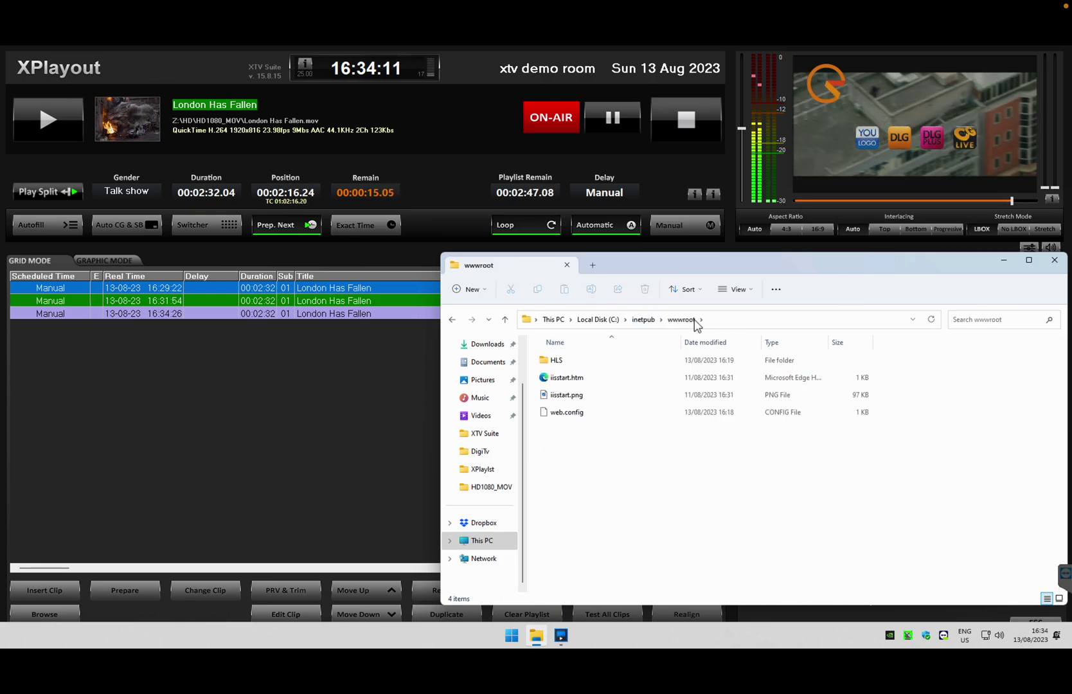
click(561, 365)
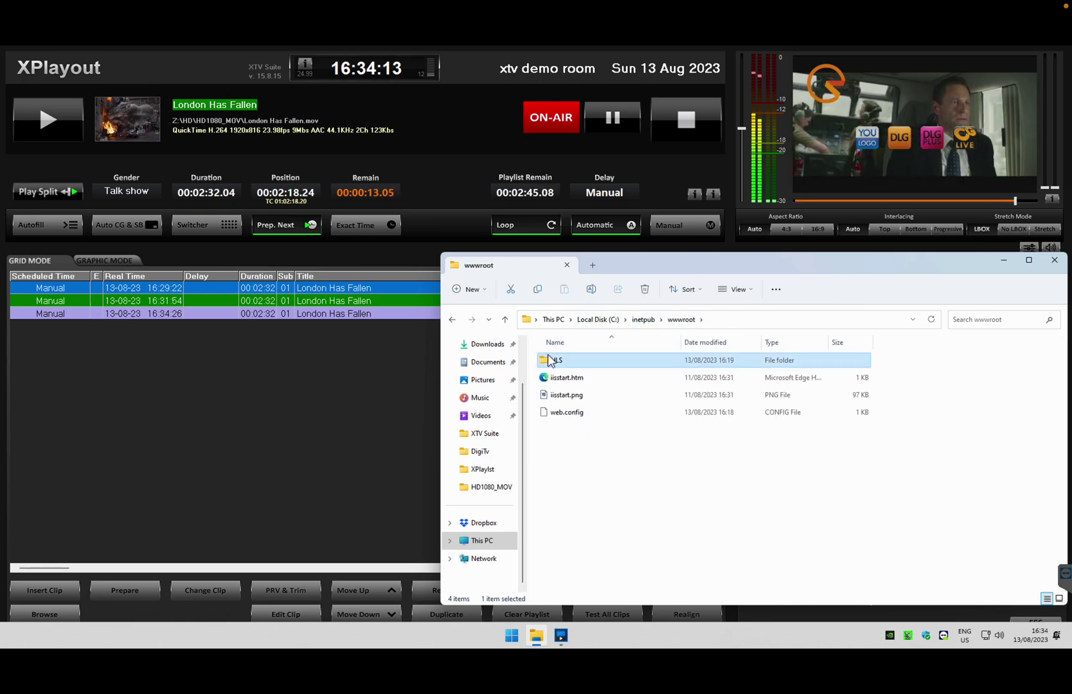
double_click(563, 364)
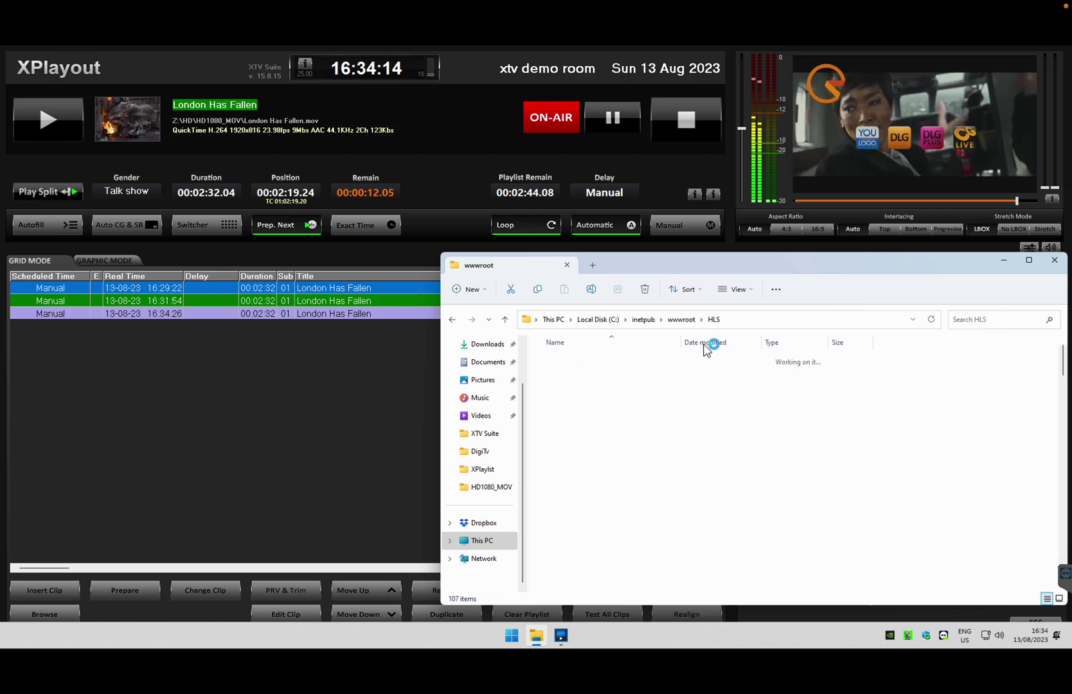
click(745, 320)
key(ctrl+c)
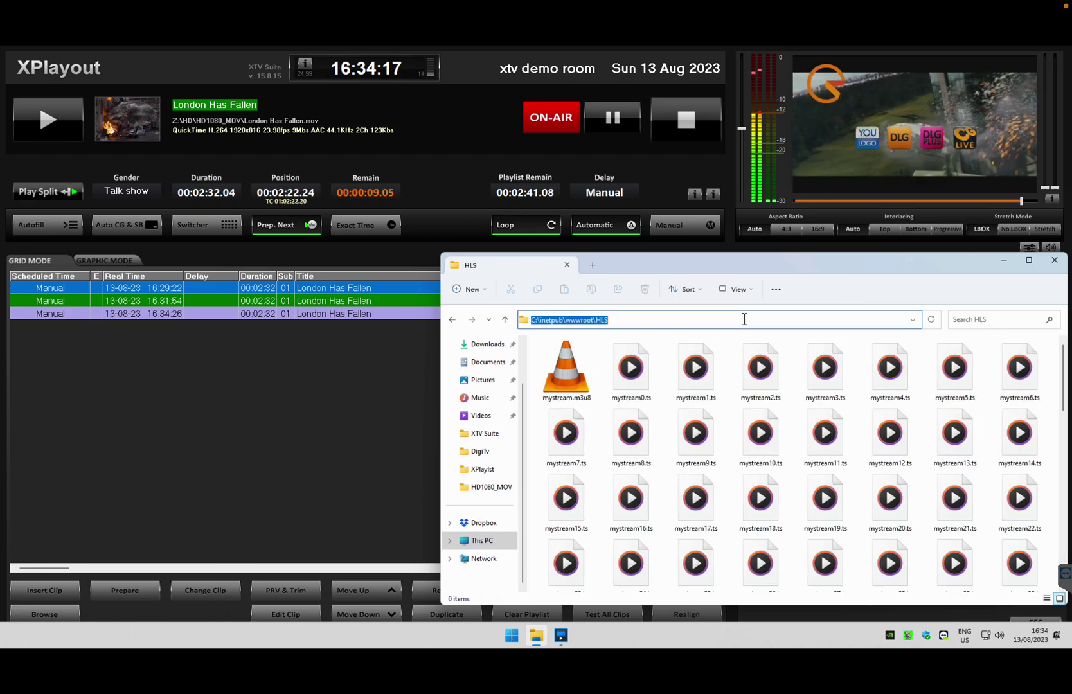
Return to XPlayout, set the IP stream's Server / URL to C:\inetpub\wwwroot\HLS\mystream.m3u8, and start the stream.
click(379, 371)
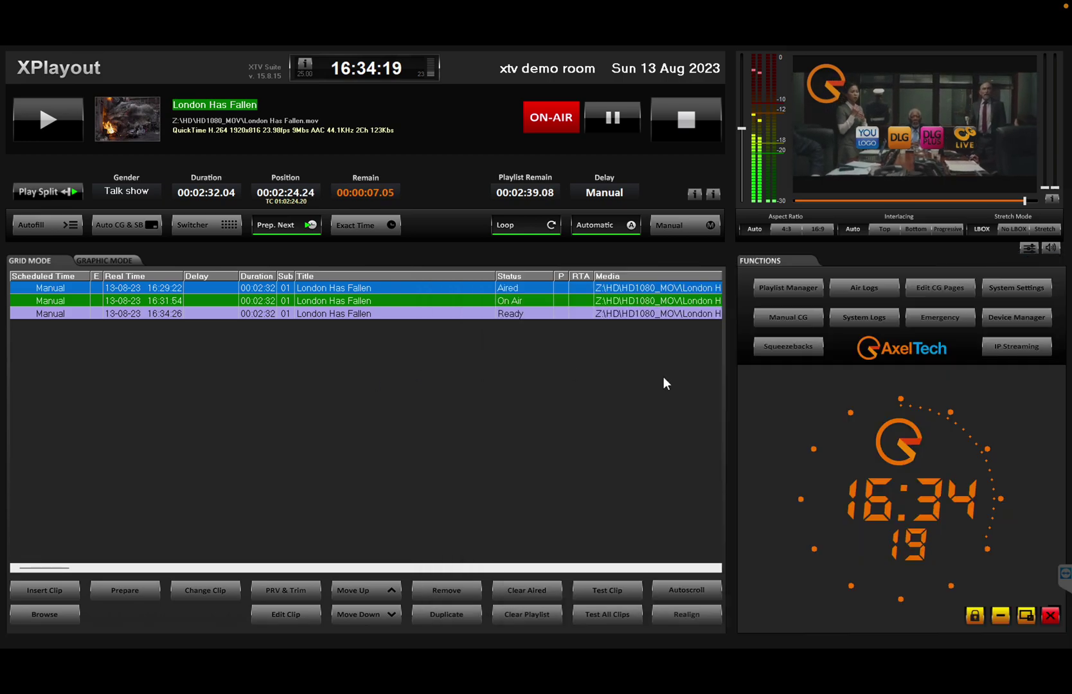
click(1001, 351)
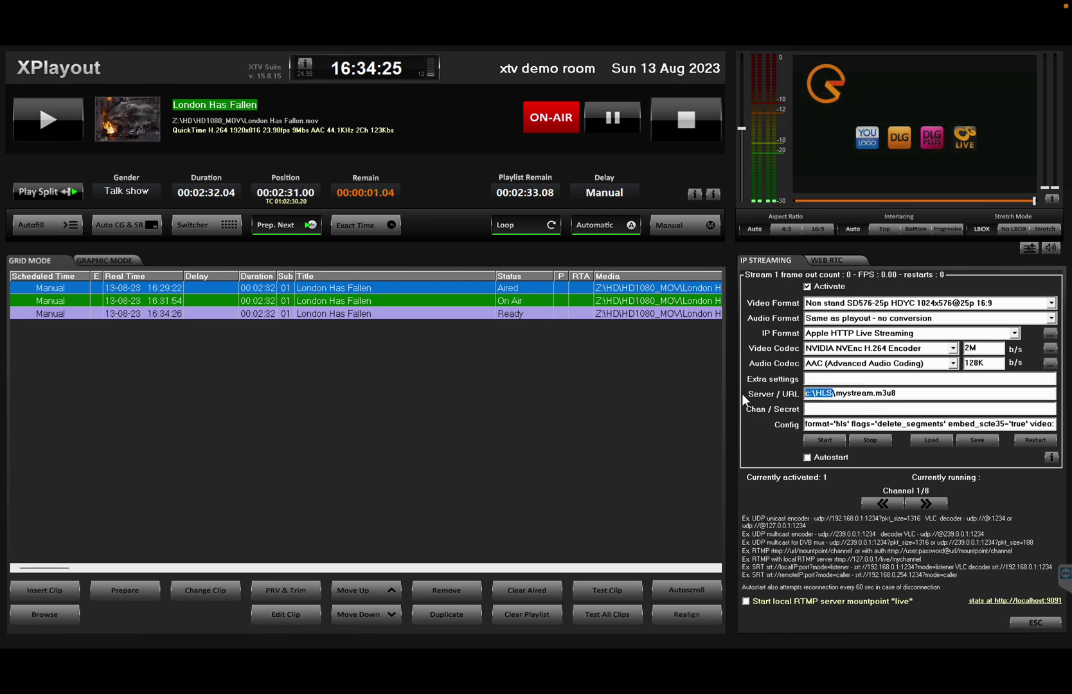
key(ctrl+v)
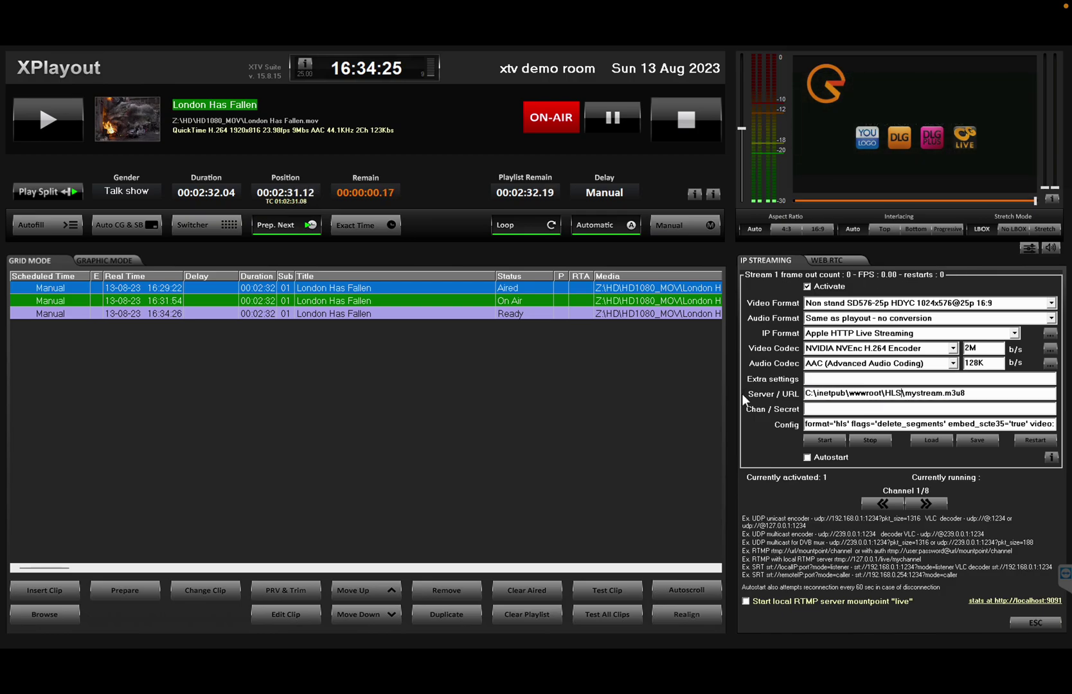
click(825, 441)
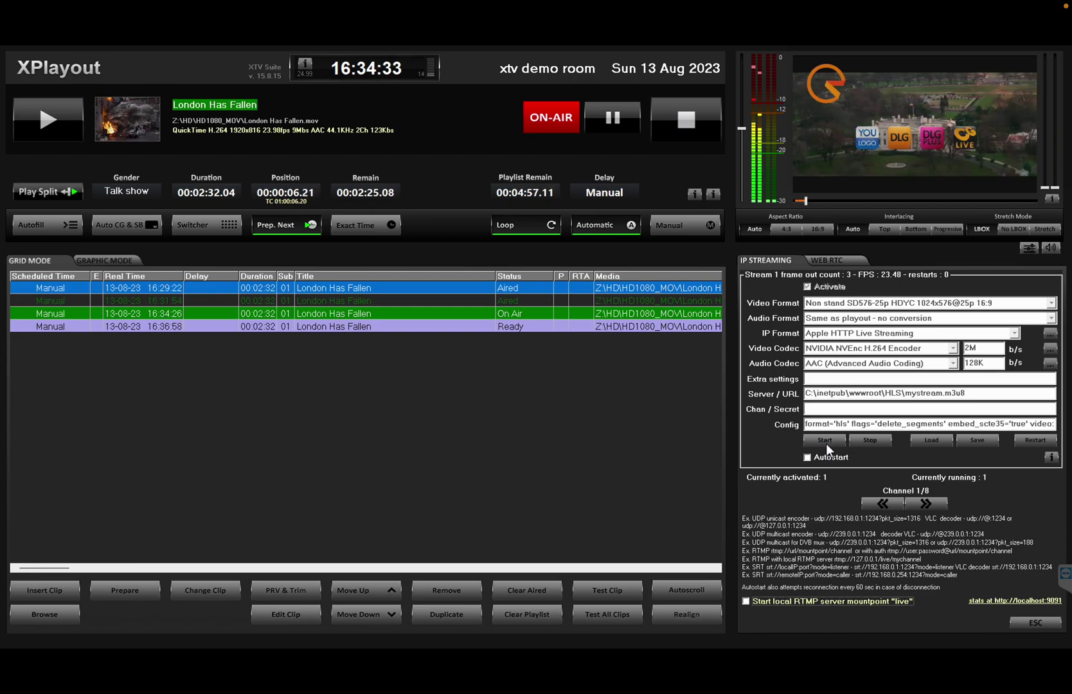
key(super)
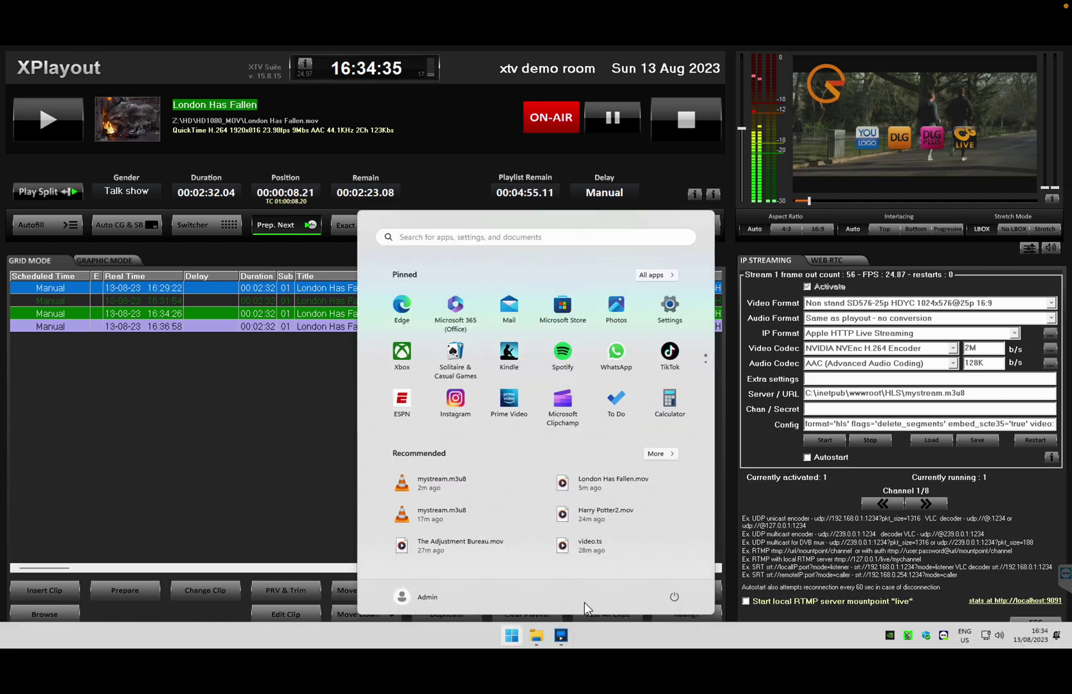
click(537, 635)
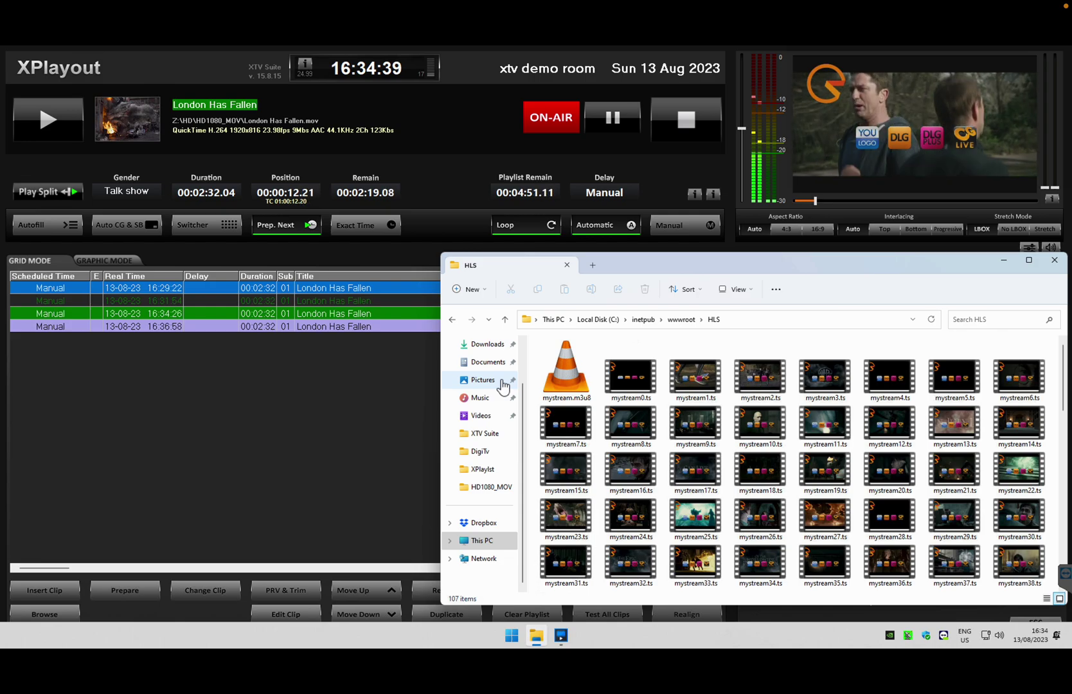
click(511, 636)
text(vlc)
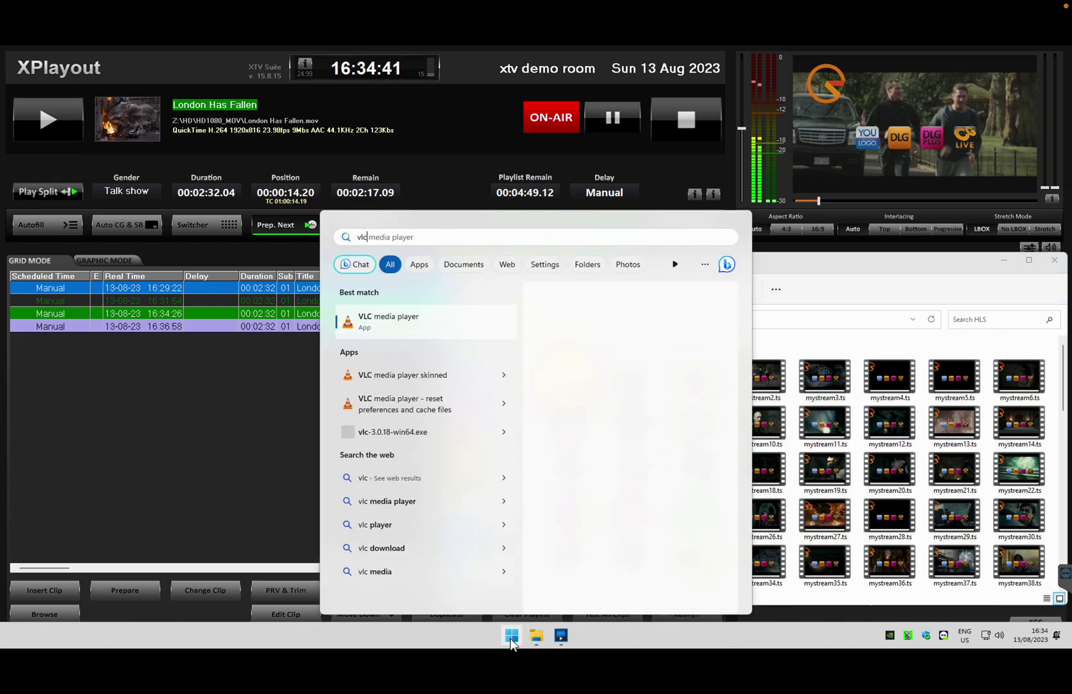
key(Return)
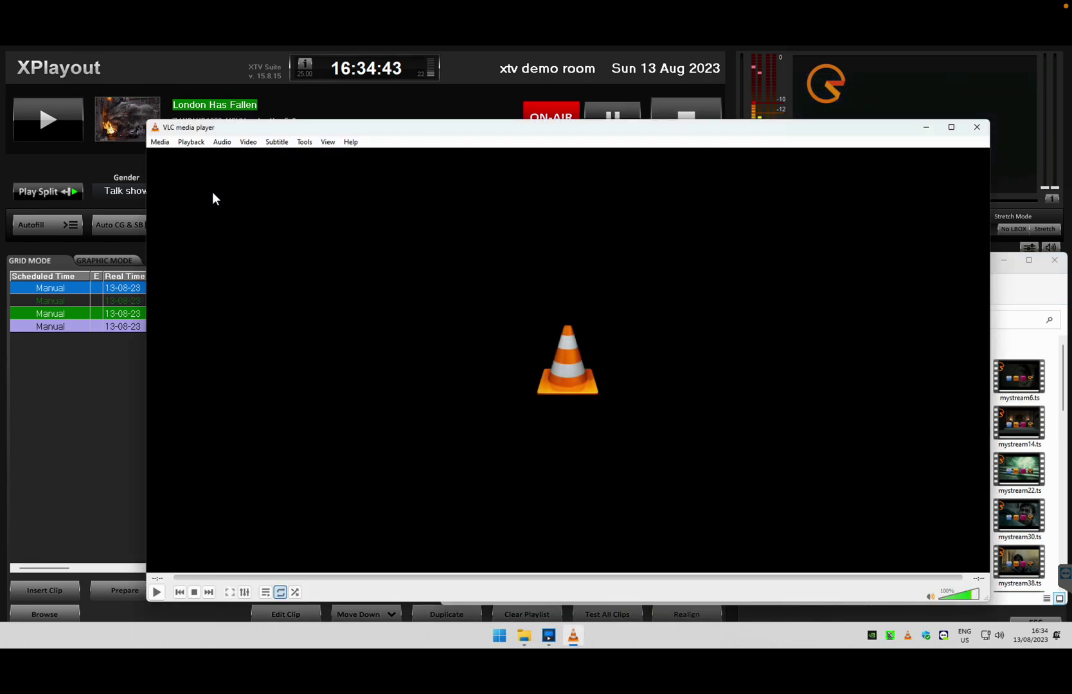
click(161, 142)
click(168, 205)
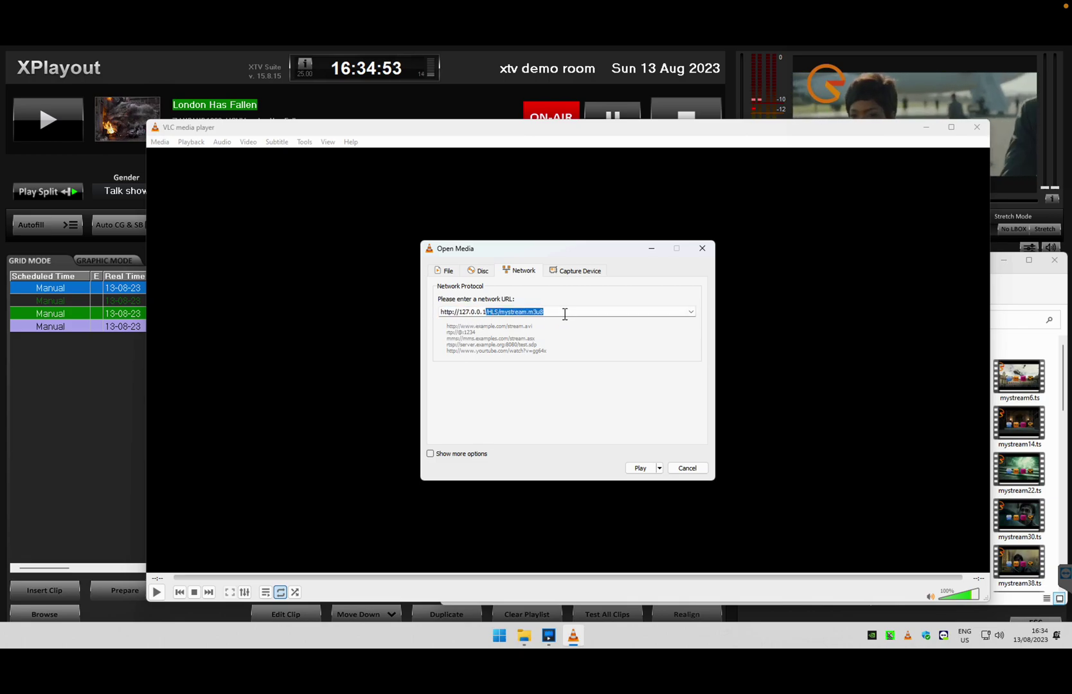
click(639, 469)
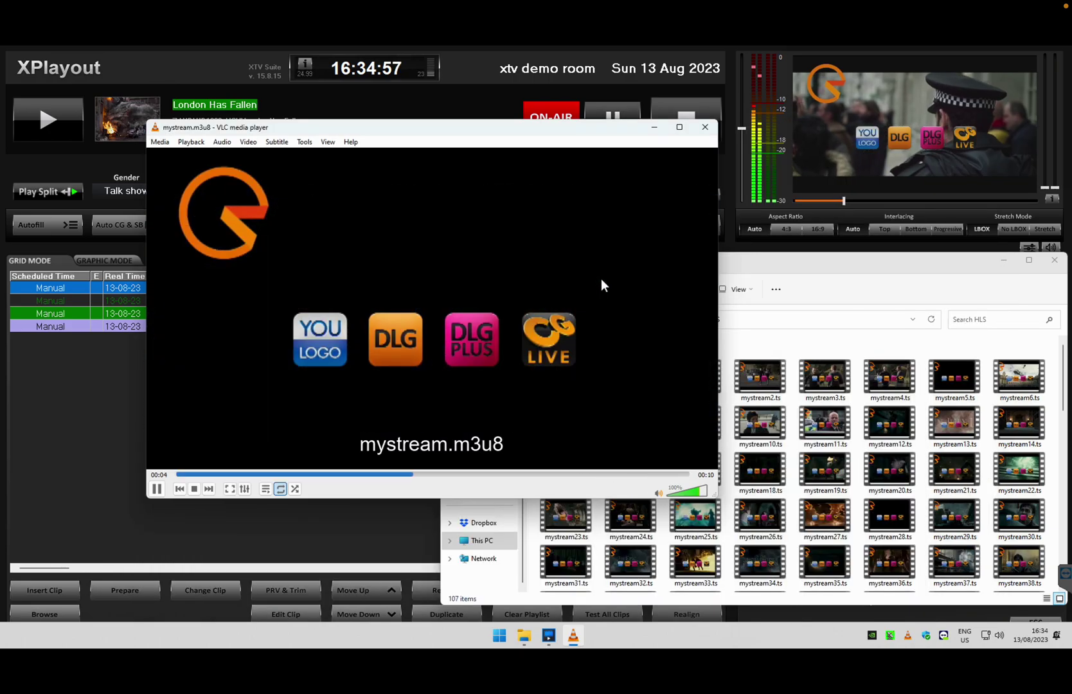
click(706, 128)
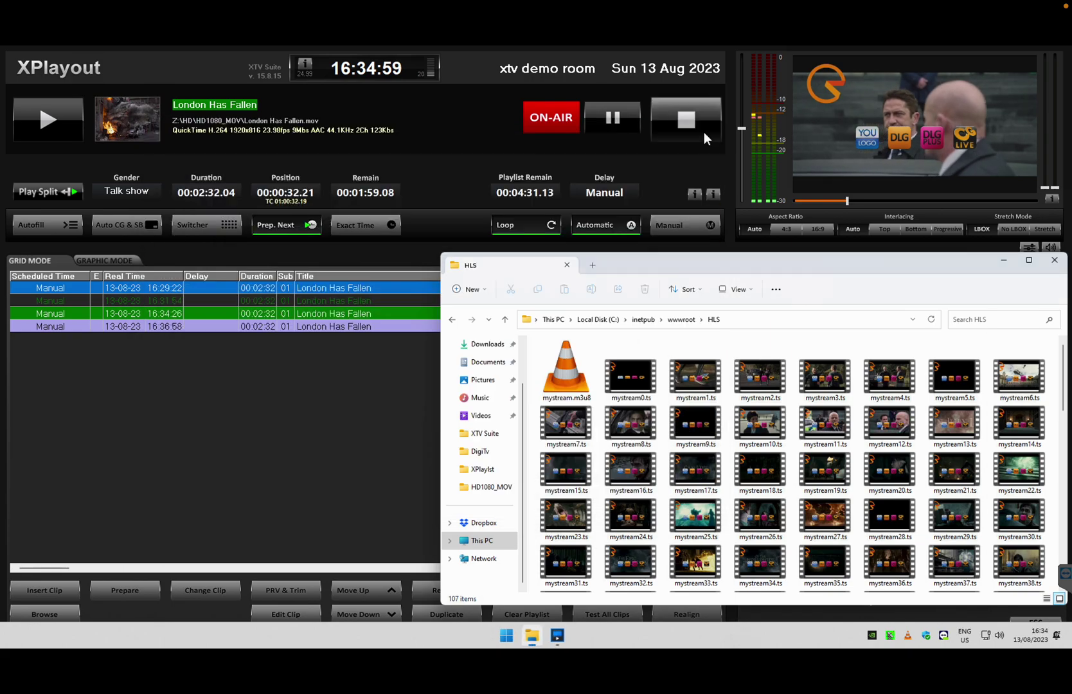
click(507, 637)
text(c)
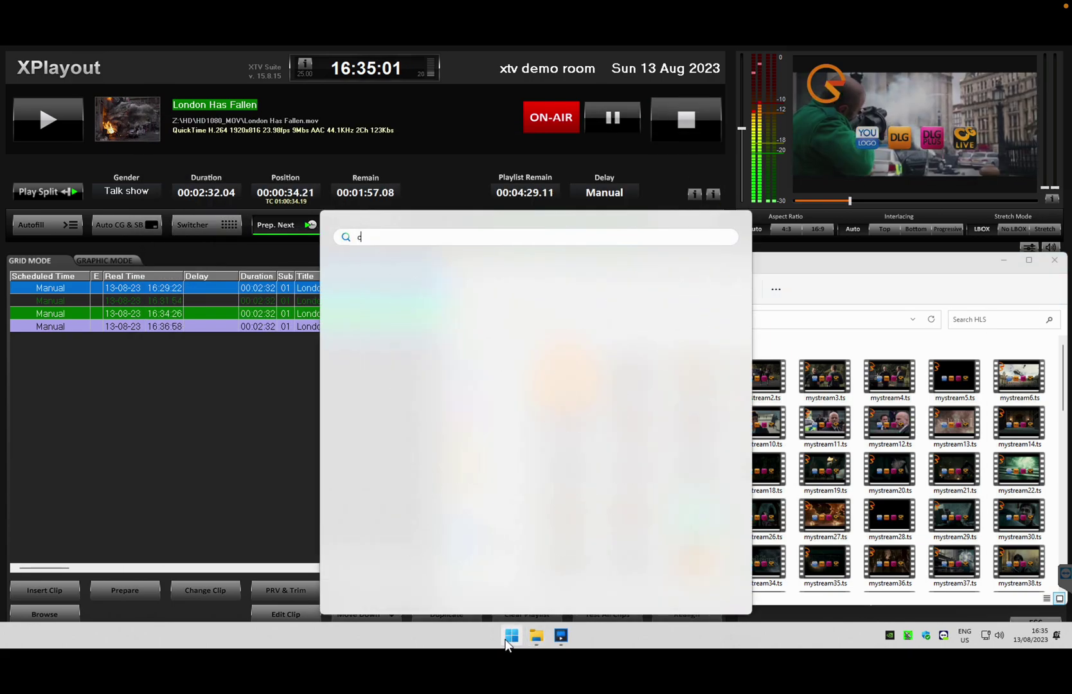
text(ontrol)
key(BackSpace)
key(BackSpace)
key(BackSpace)
key(BackSpace)
key(BackSpace)
key(BackSpace)
key(BackSpace)
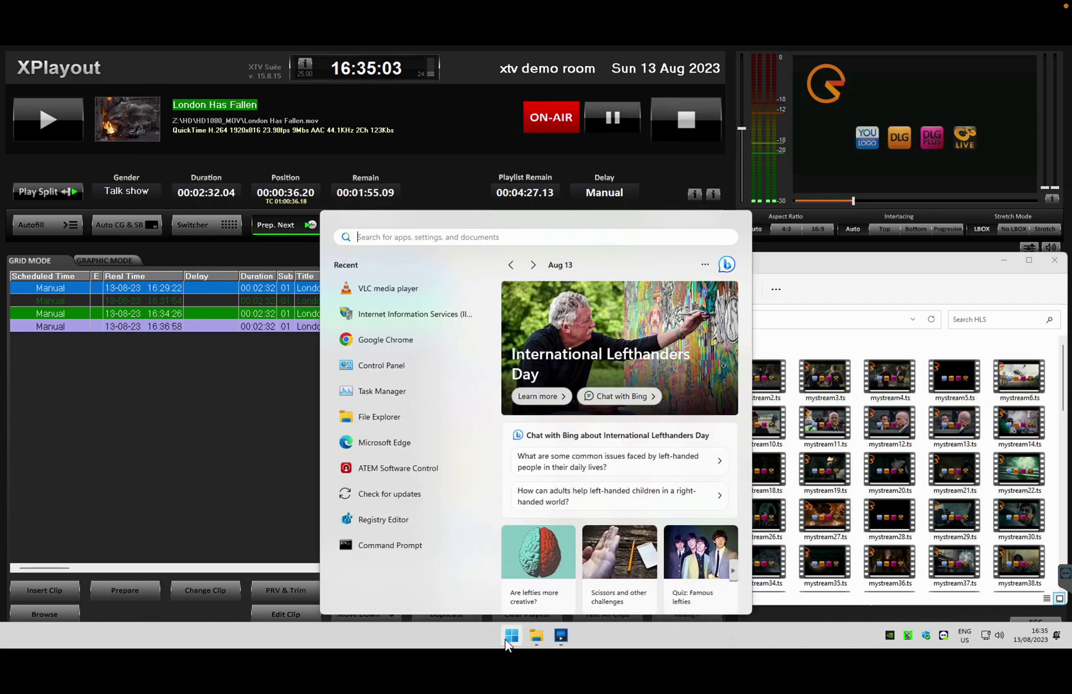
Switch to Internet Information Services (IIS) Manager and open the MIME Types of Default Web Site.
text(iis)
key(Return)
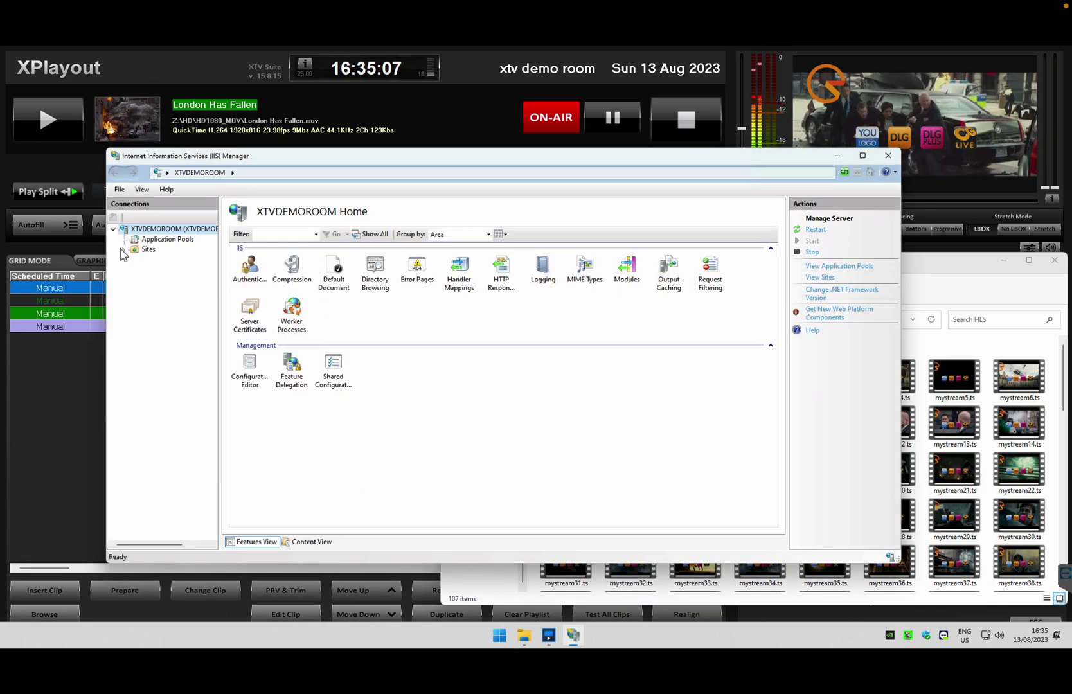
click(143, 261)
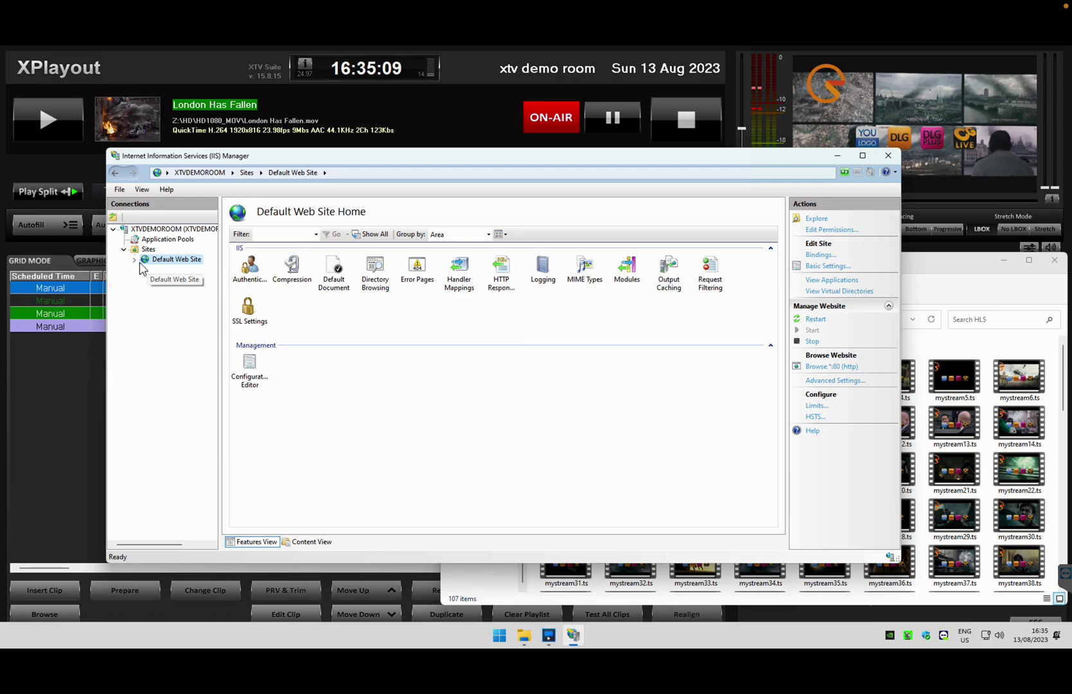
double_click(596, 278)
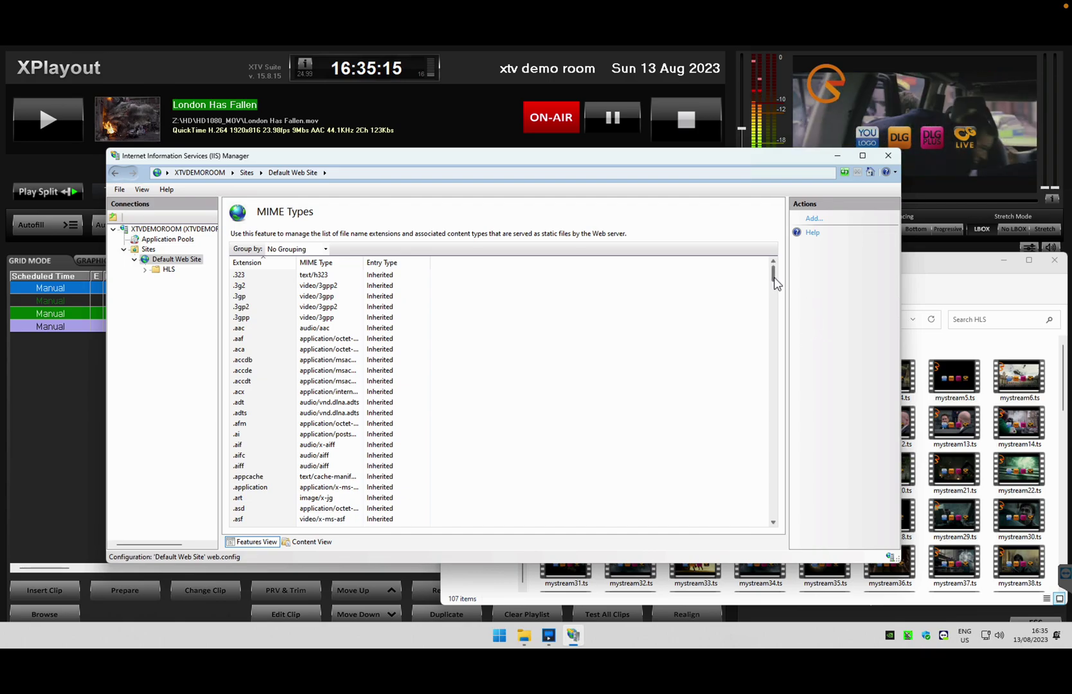
Examine the .m3u8 extension's MIME type entry, cancel its edit dialog, and close IIS Manager.
drag(775, 283, 767, 359)
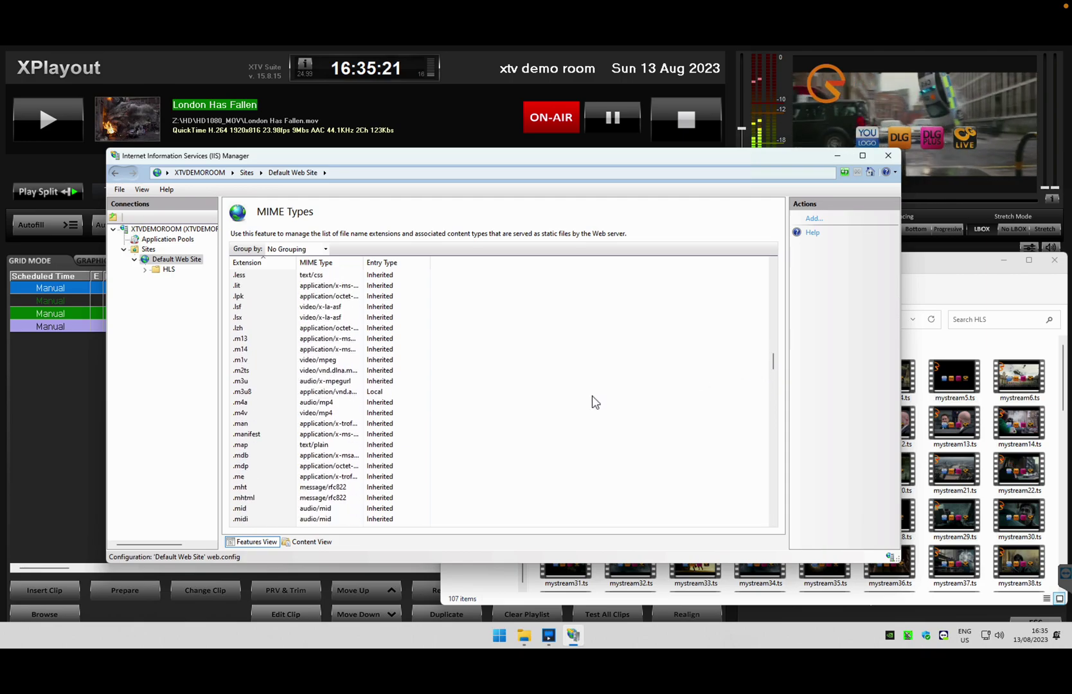
double_click(321, 392)
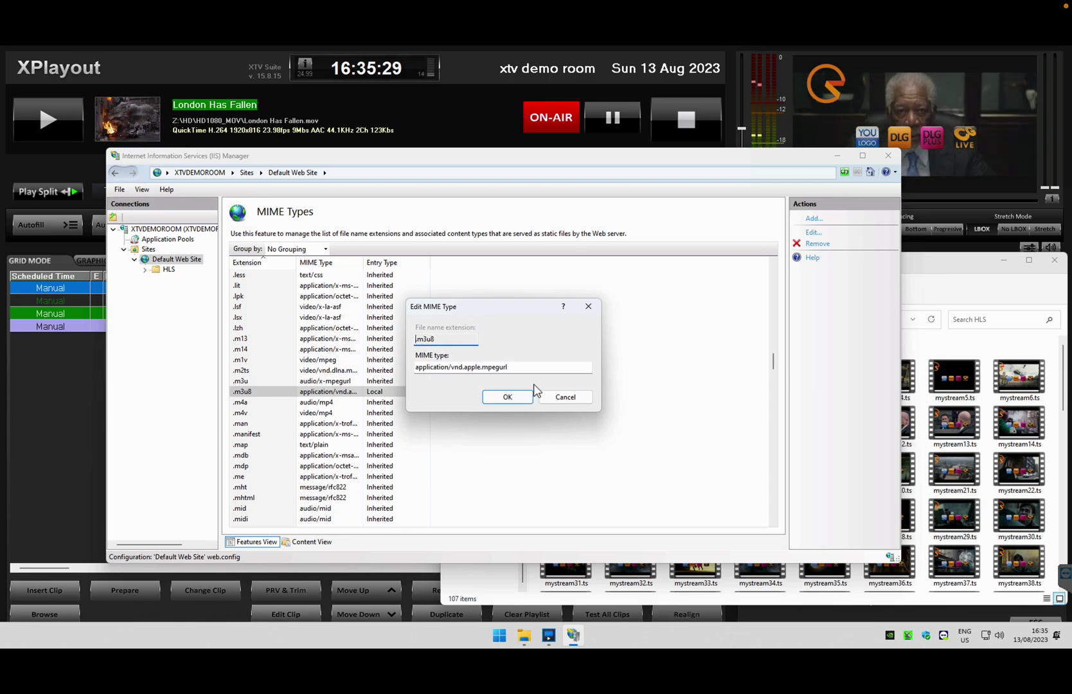
click(569, 399)
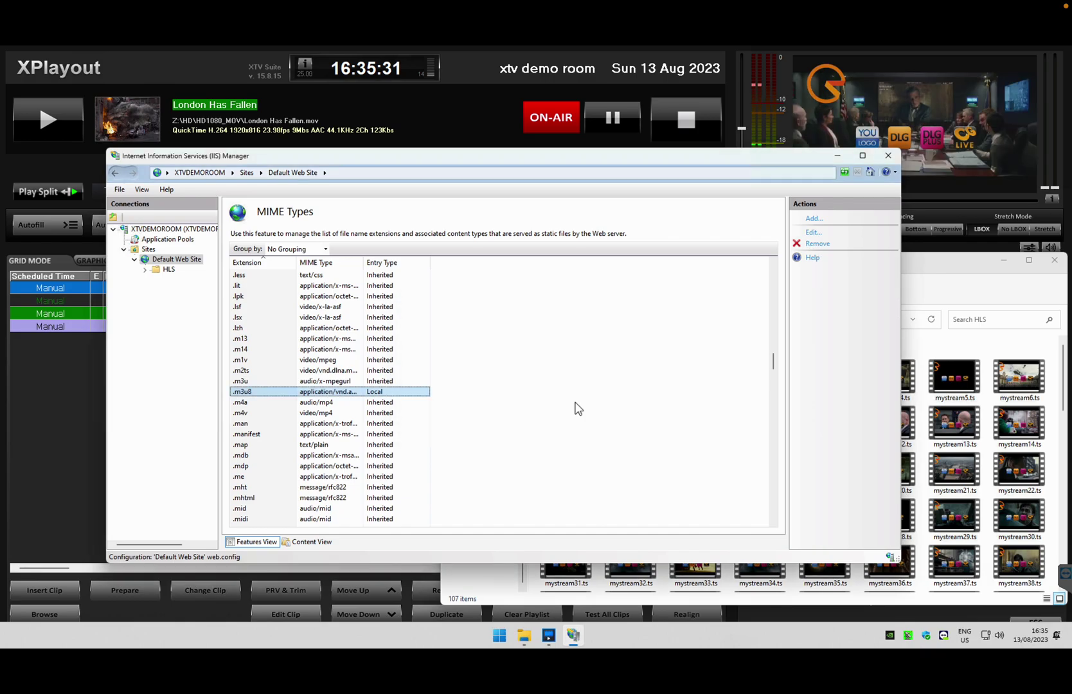
click(378, 412)
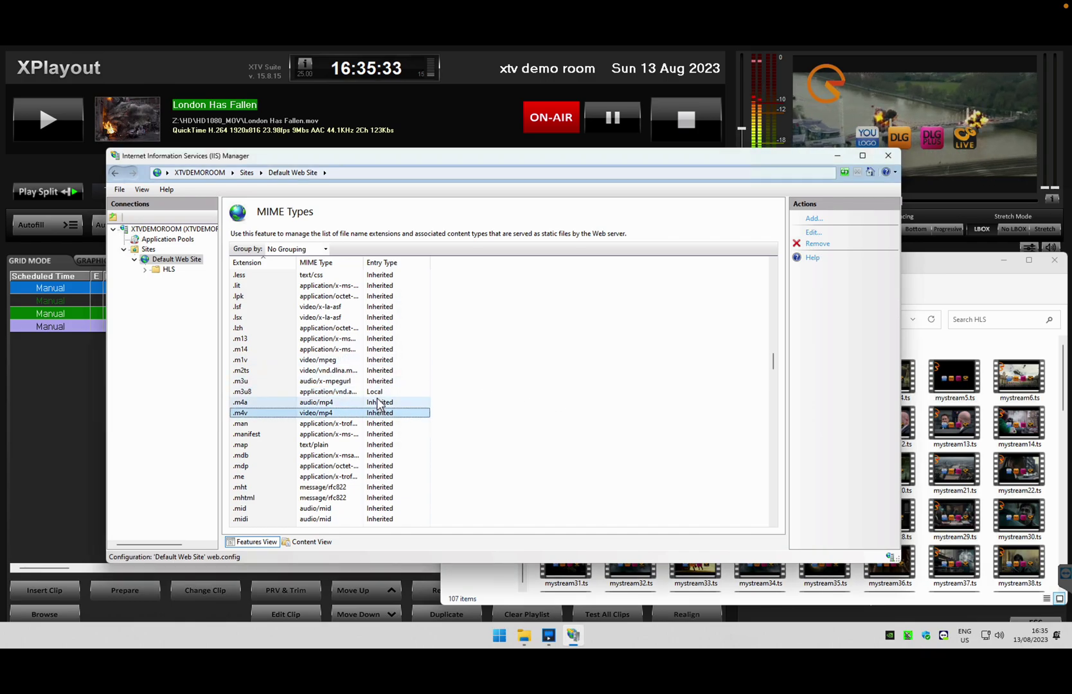
click(379, 392)
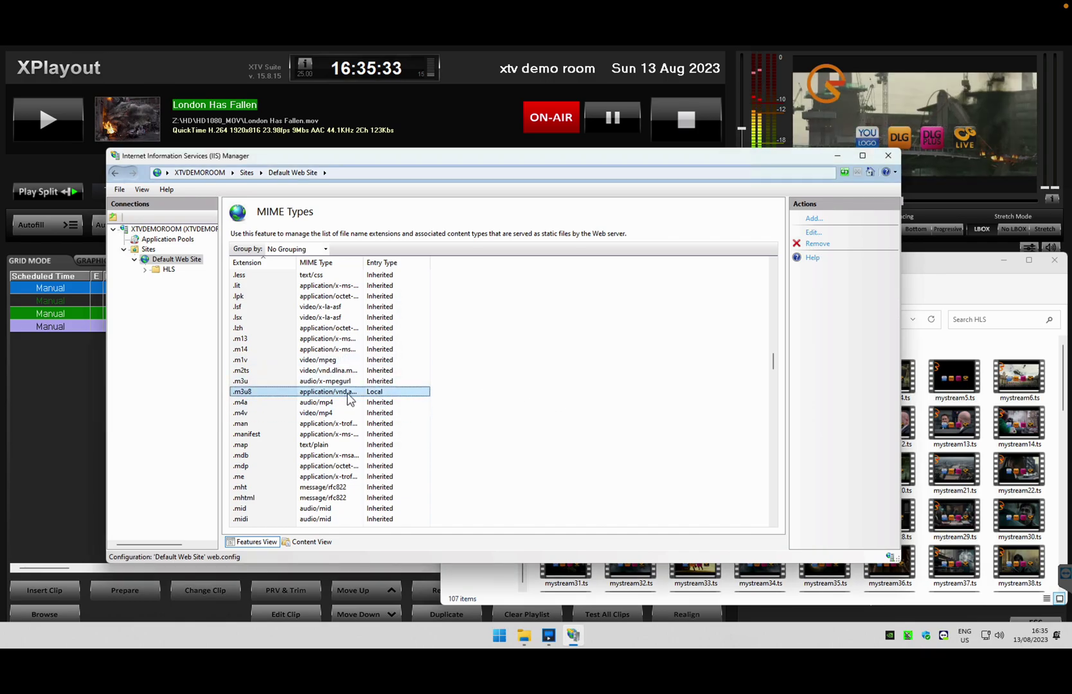
click(889, 155)
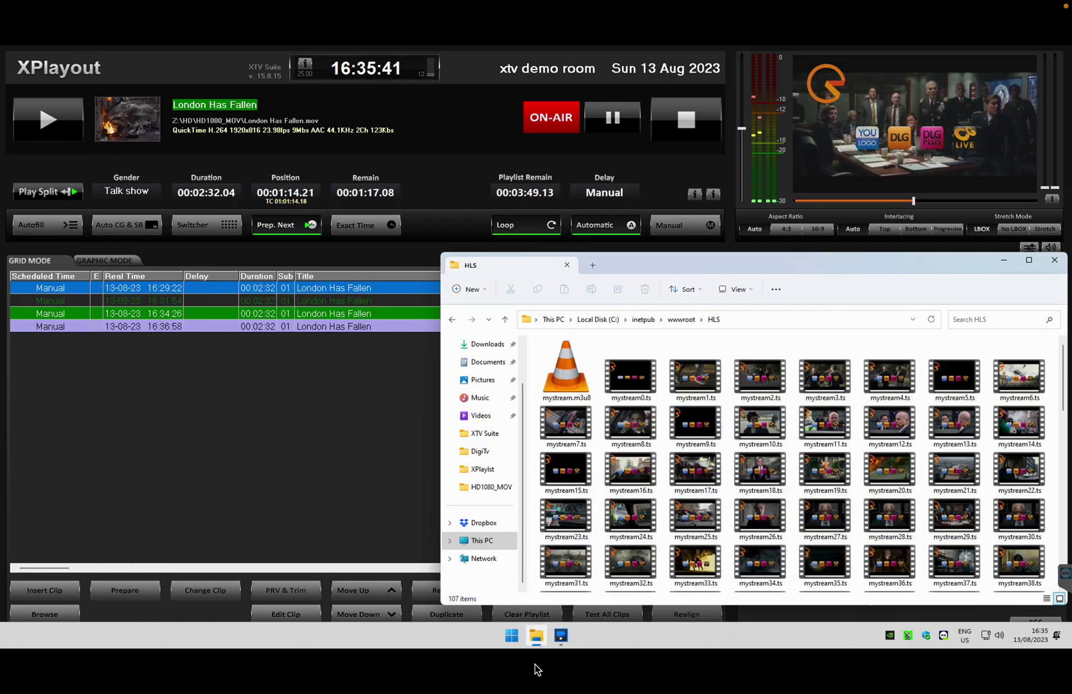
Switch to Google Chrome and enter the path C:\inetpub\wwwroot\HLS as the address of the new tab.
click(511, 635)
text(chro)
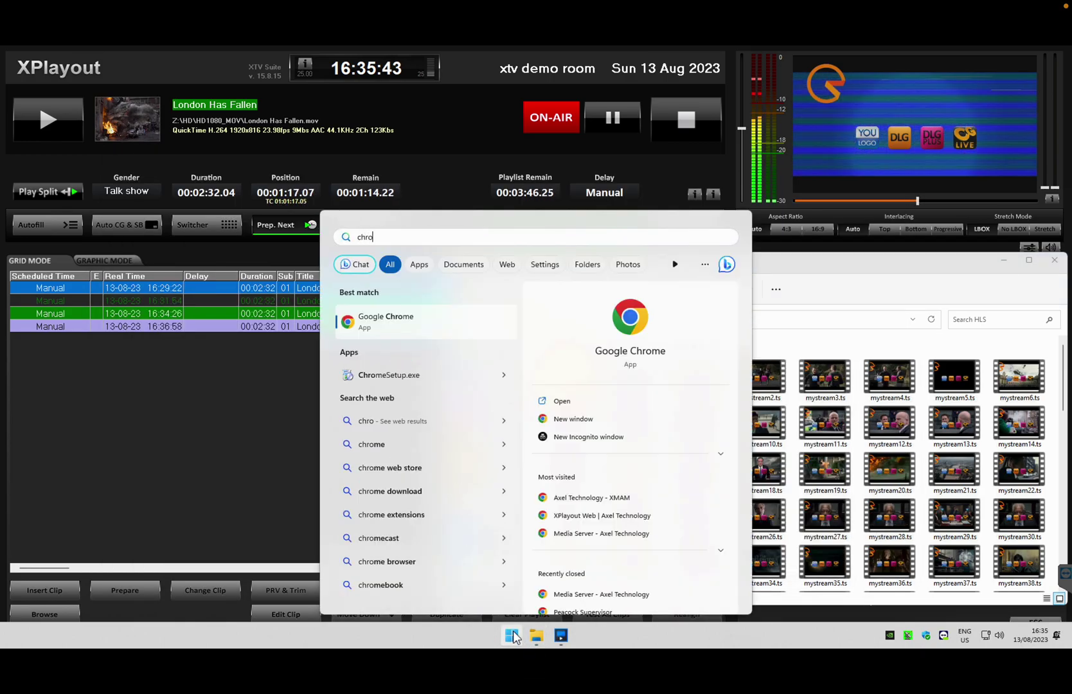
key(Return)
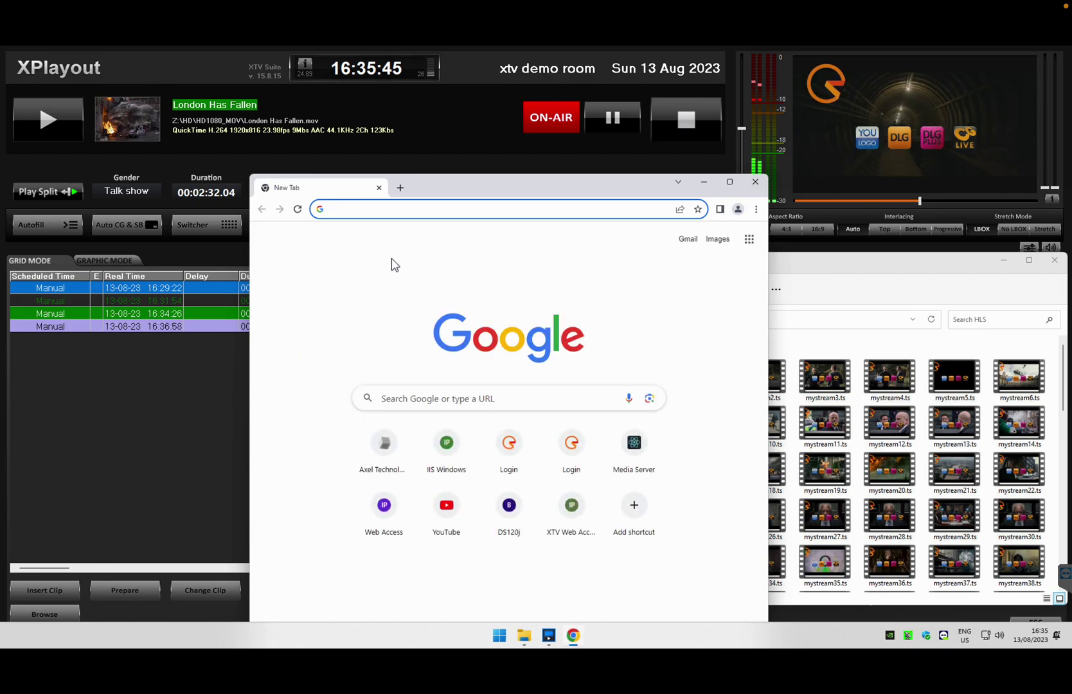
text(ht)
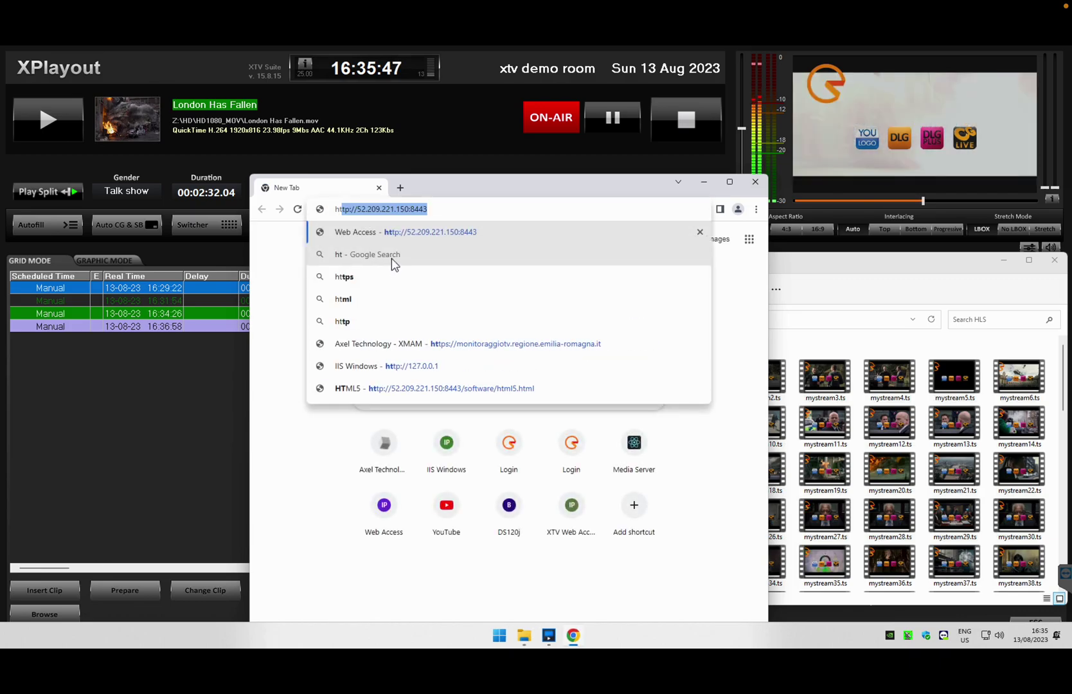
text(tp:/)
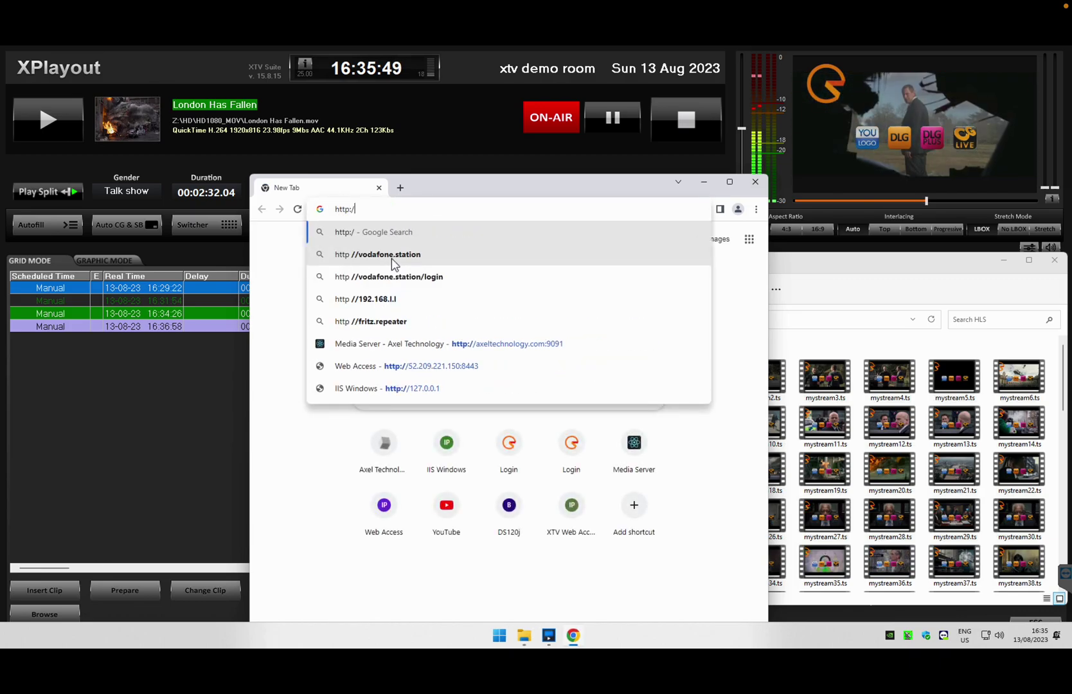
key(BackSpace)
key(BackSpace)
key(BackSpace)
key(BackSpace)
key(BackSpace)
key(BackSpace)
text(C:\inetpub\wwwroot\HLS)
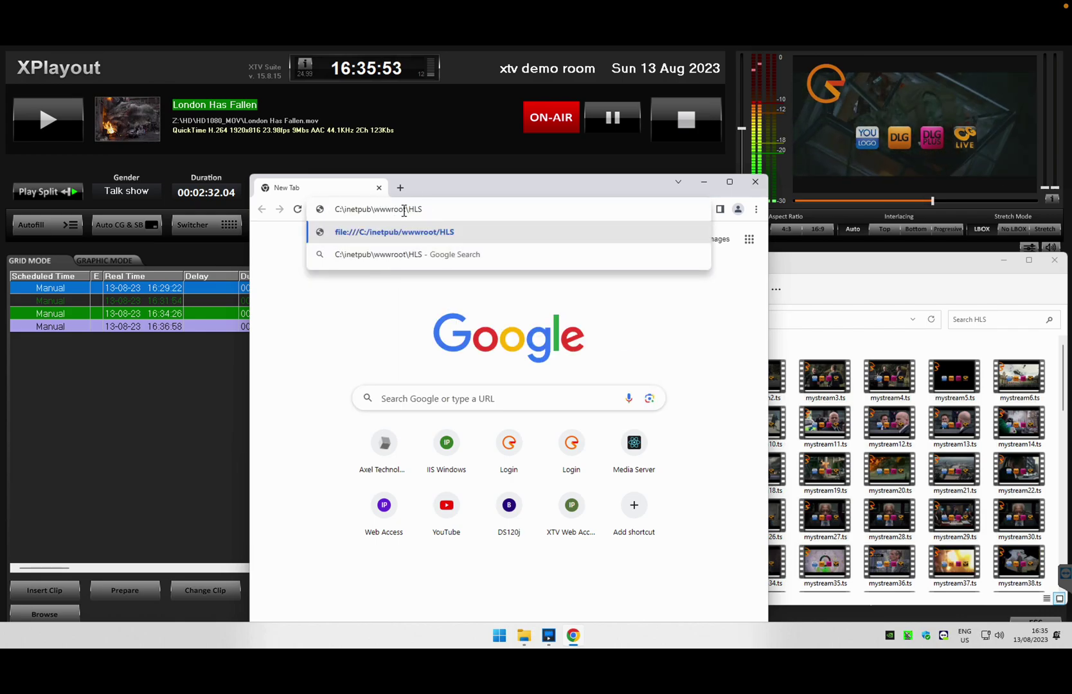
drag(410, 209, 331, 210)
text(h)
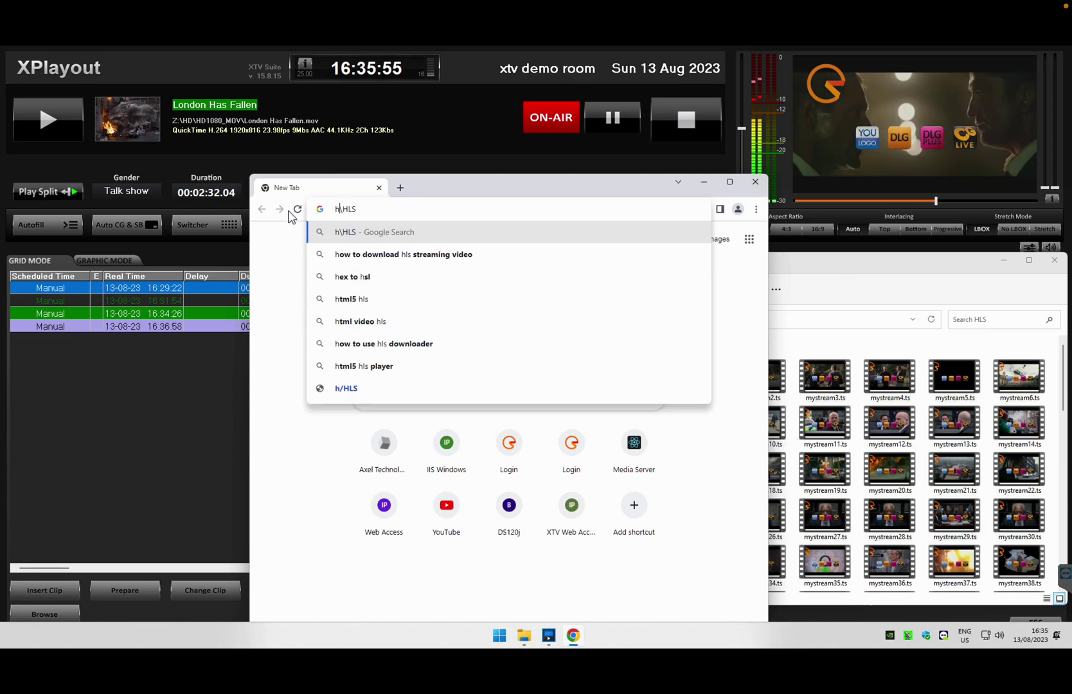
text(ttp://12)
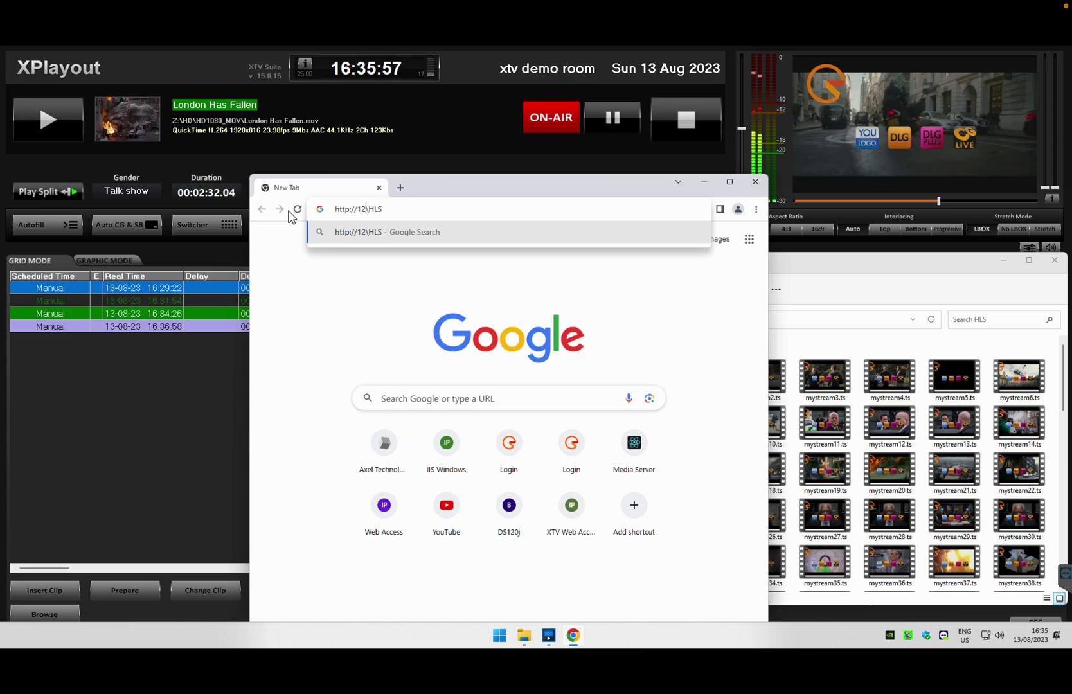
text(7.0.0.1)
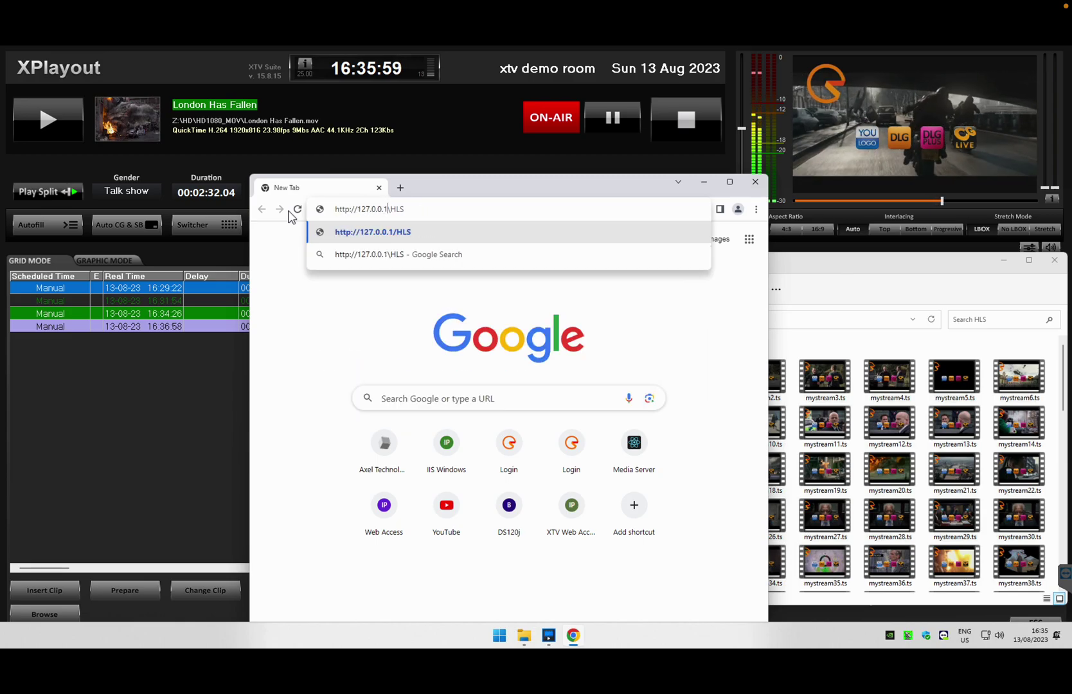
key(Delete)
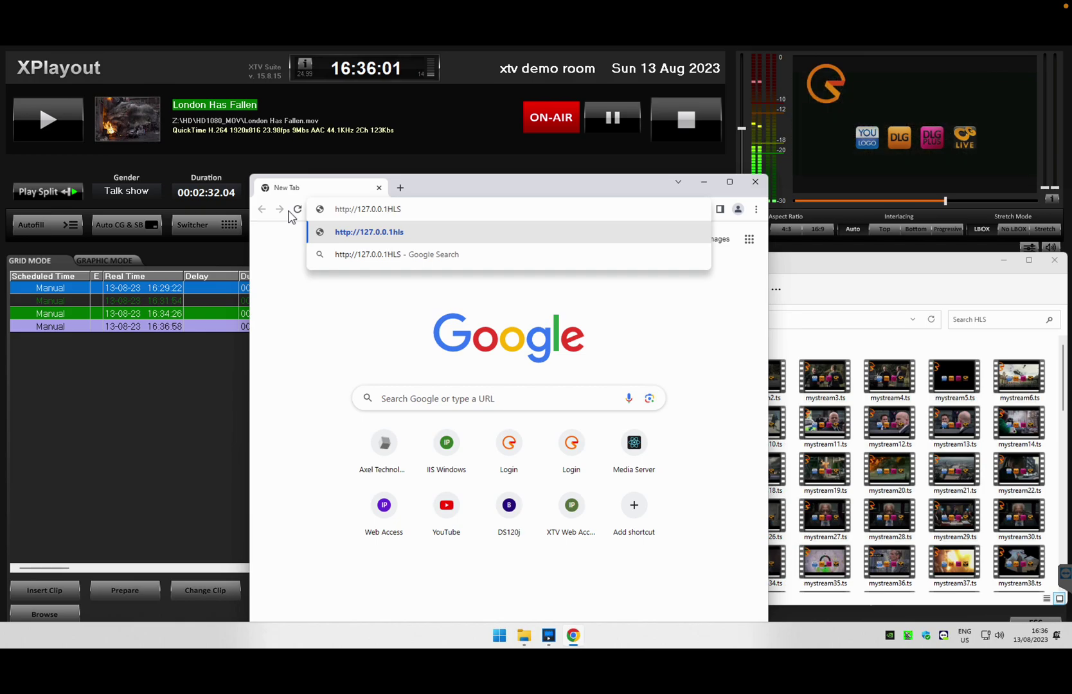
text(/HLS/)
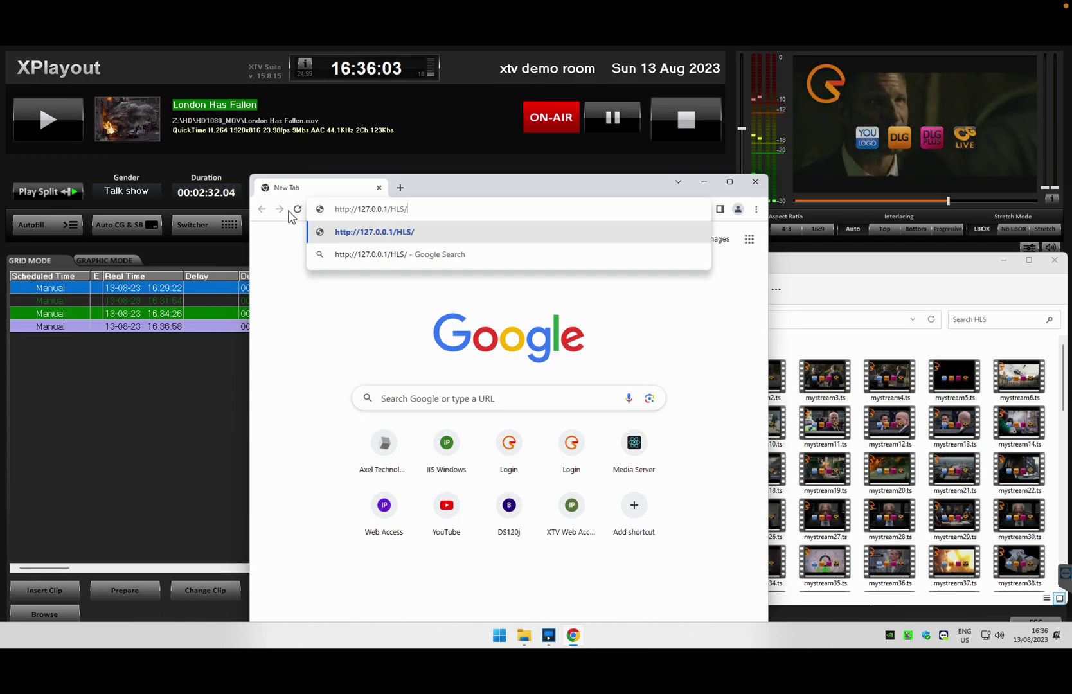
text(mystream)
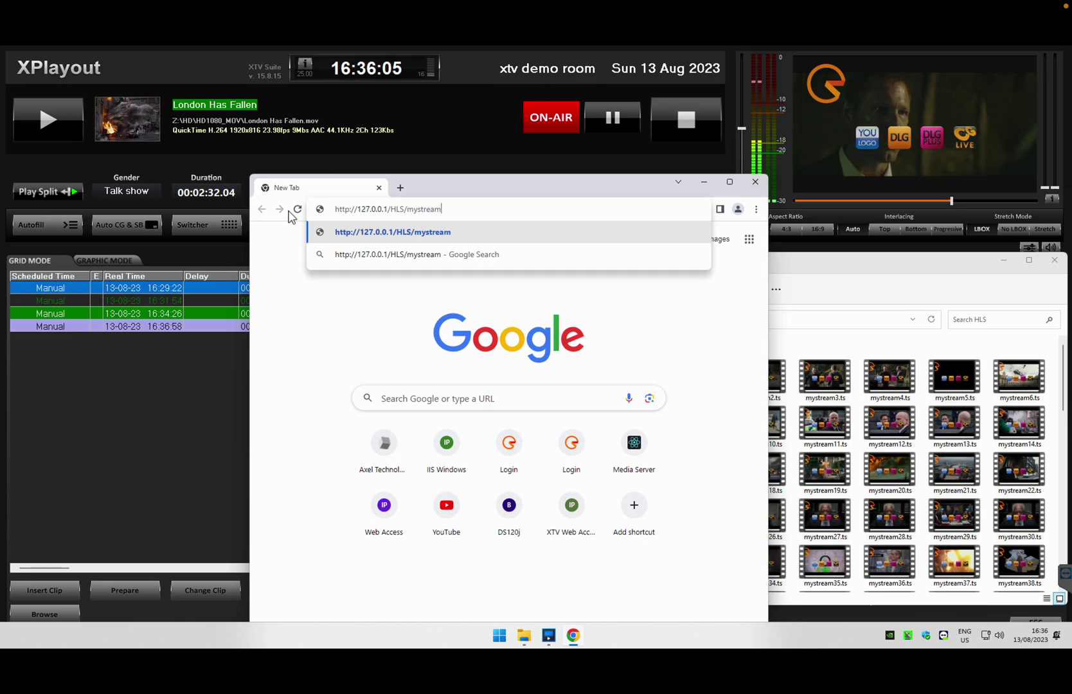
text(.m3u8)
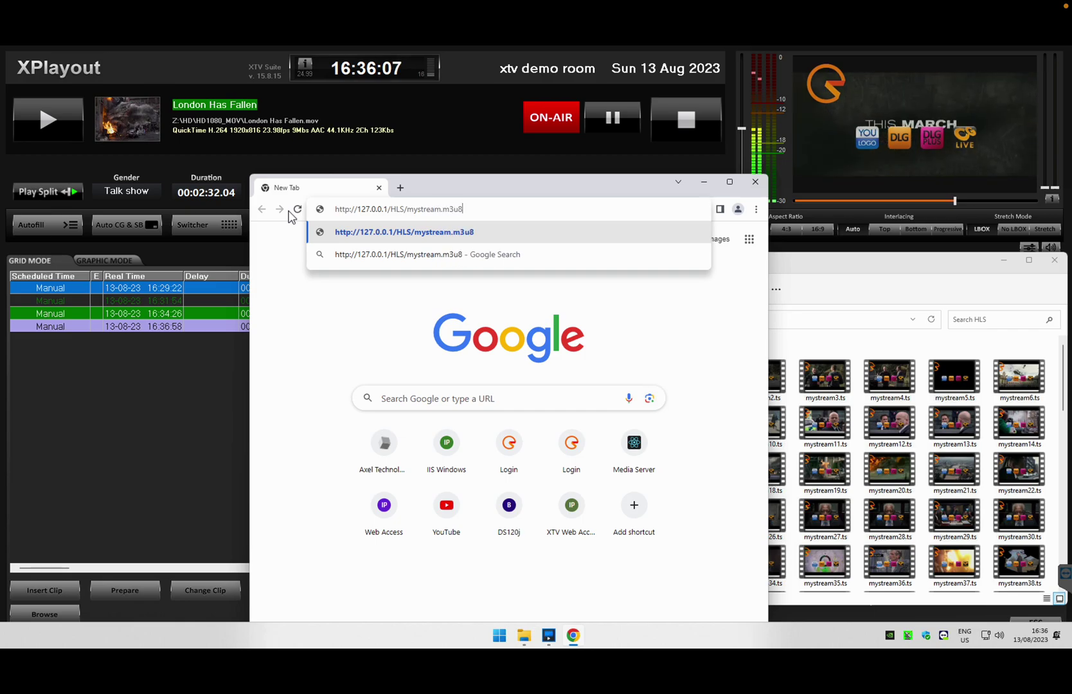
key(Return)
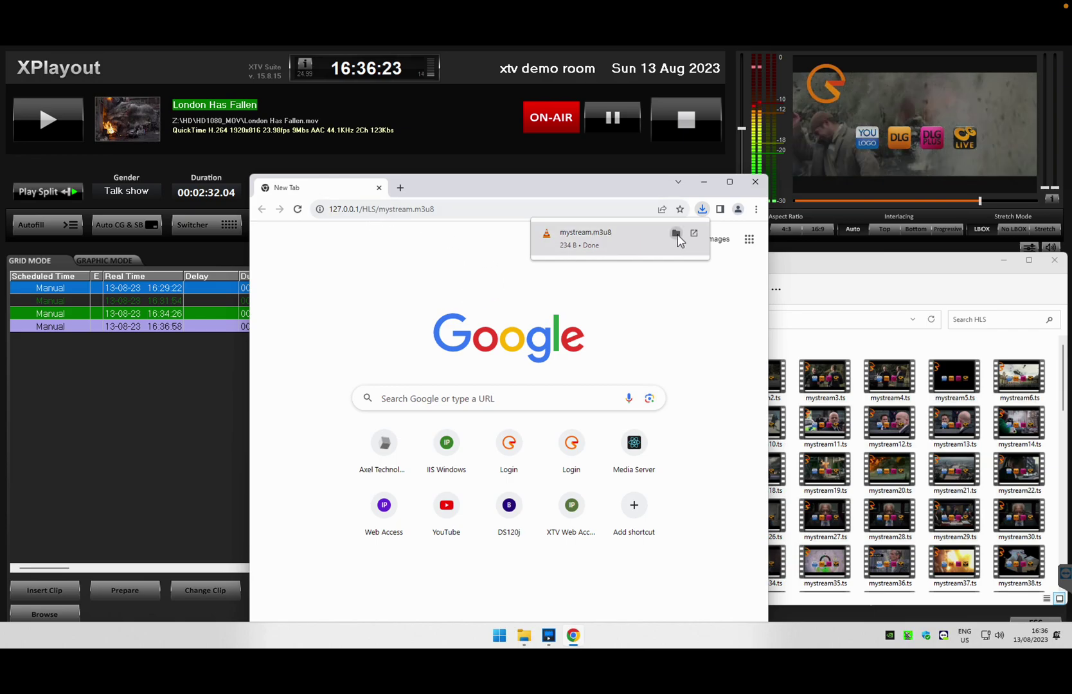
Open the downloaded mystream.m3u8 from its folder in VLC, and close the player and Chrome to return to XPlayout.
click(675, 233)
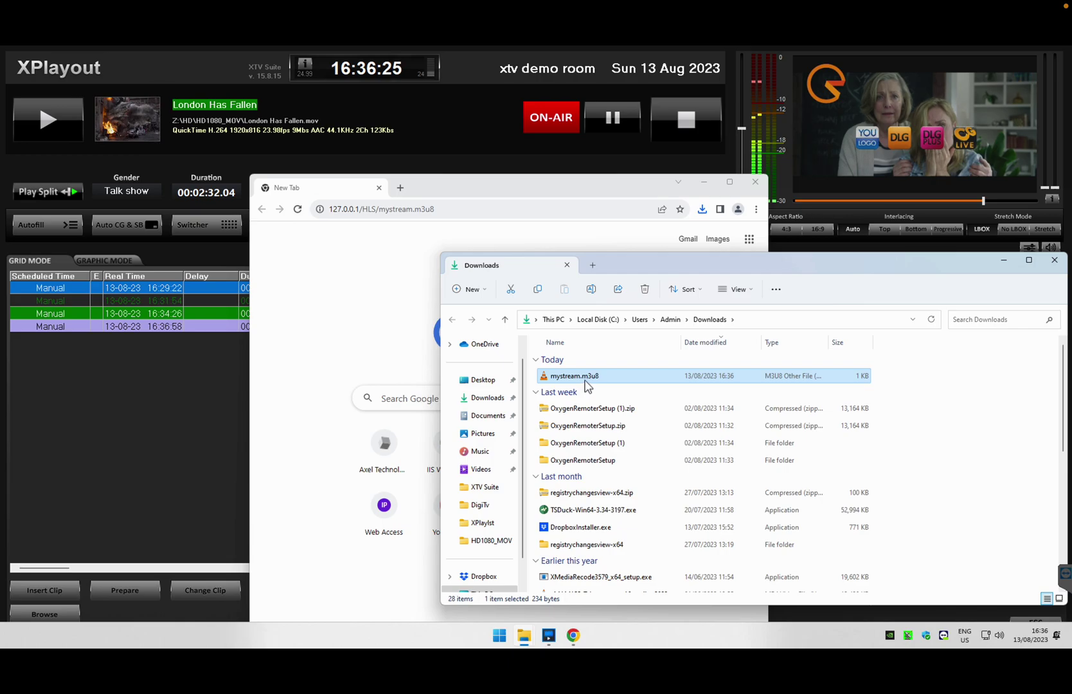
double_click(585, 382)
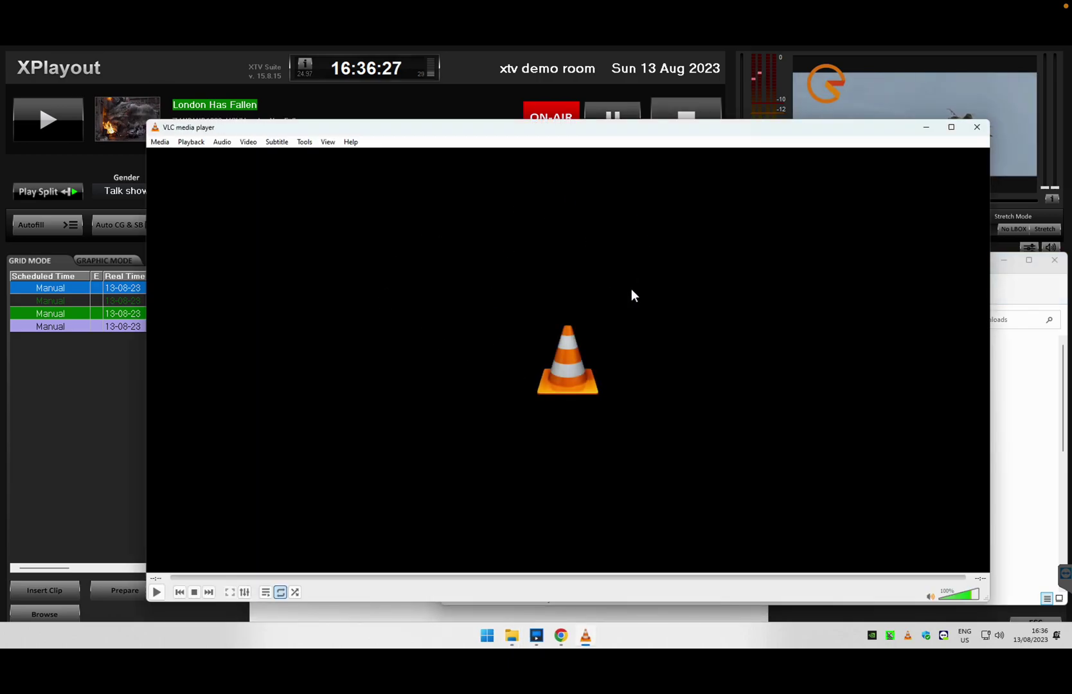
click(977, 126)
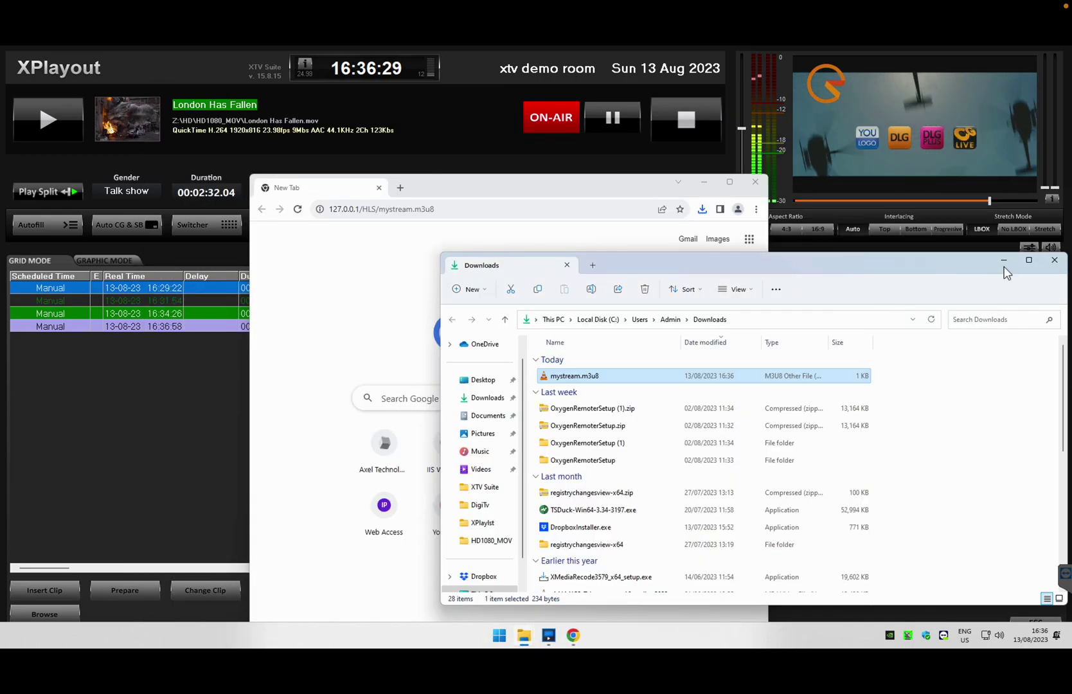
click(1004, 260)
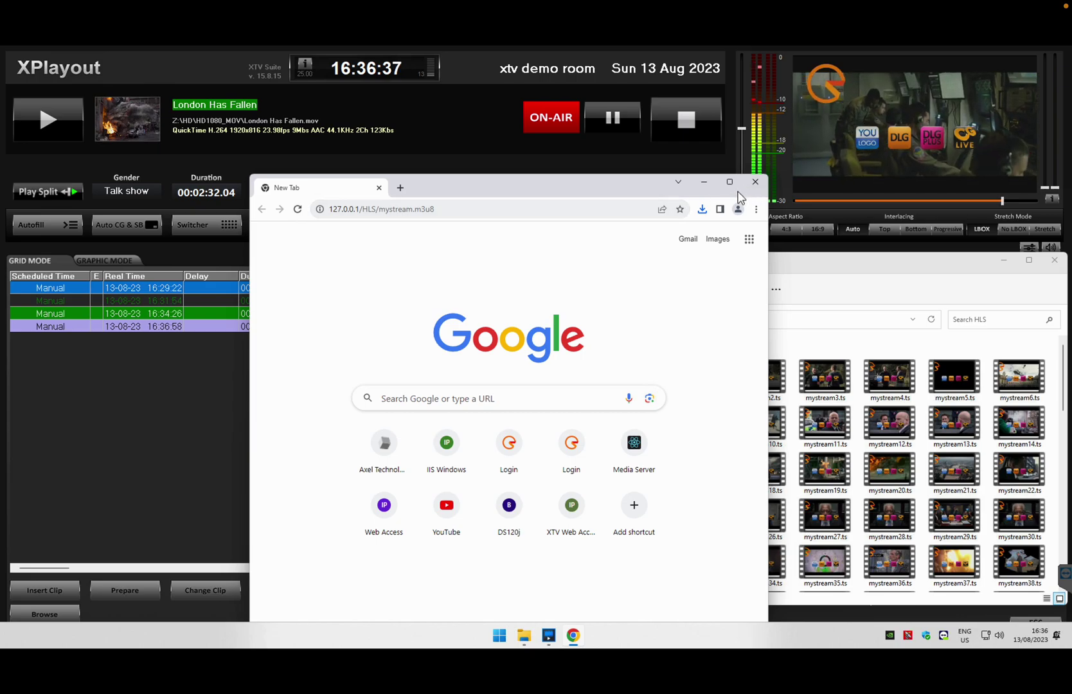
click(755, 182)
click(360, 408)
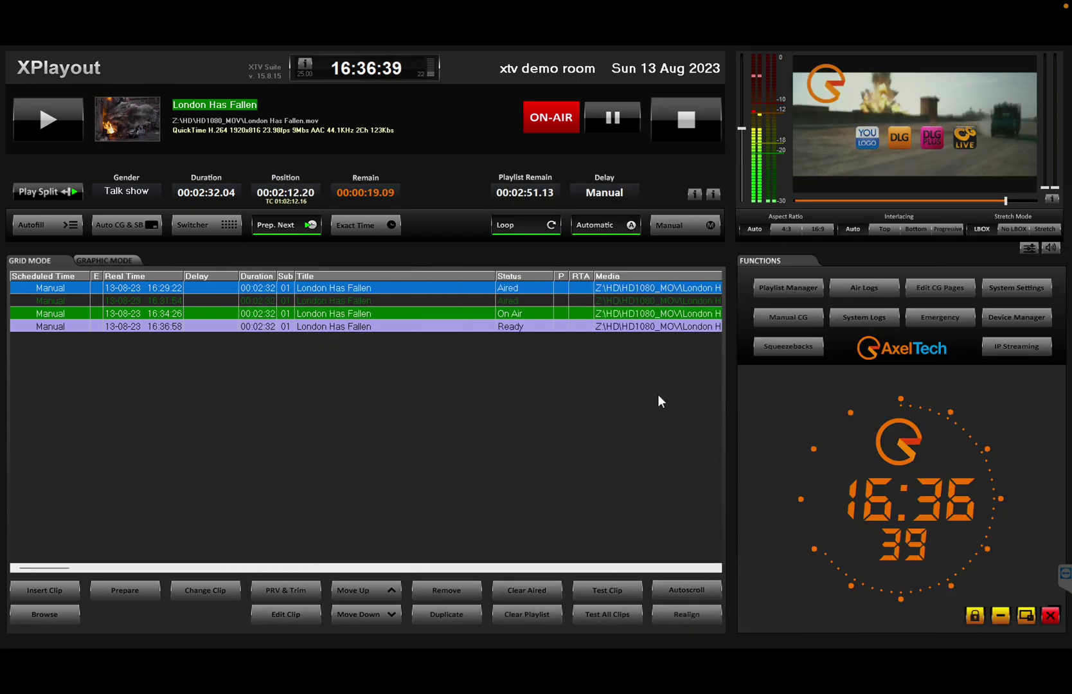
Examine the embed_scte35 option in the Apple HTTP Live Streaming settings of IP stream 1, and close the options.
click(1006, 348)
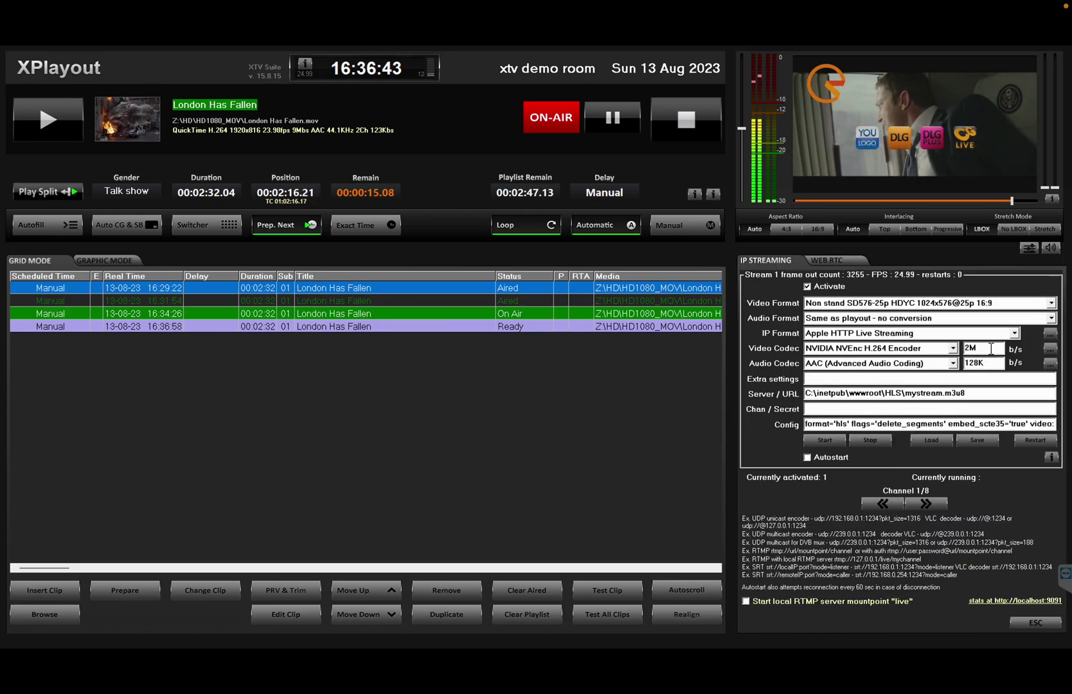
click(1049, 334)
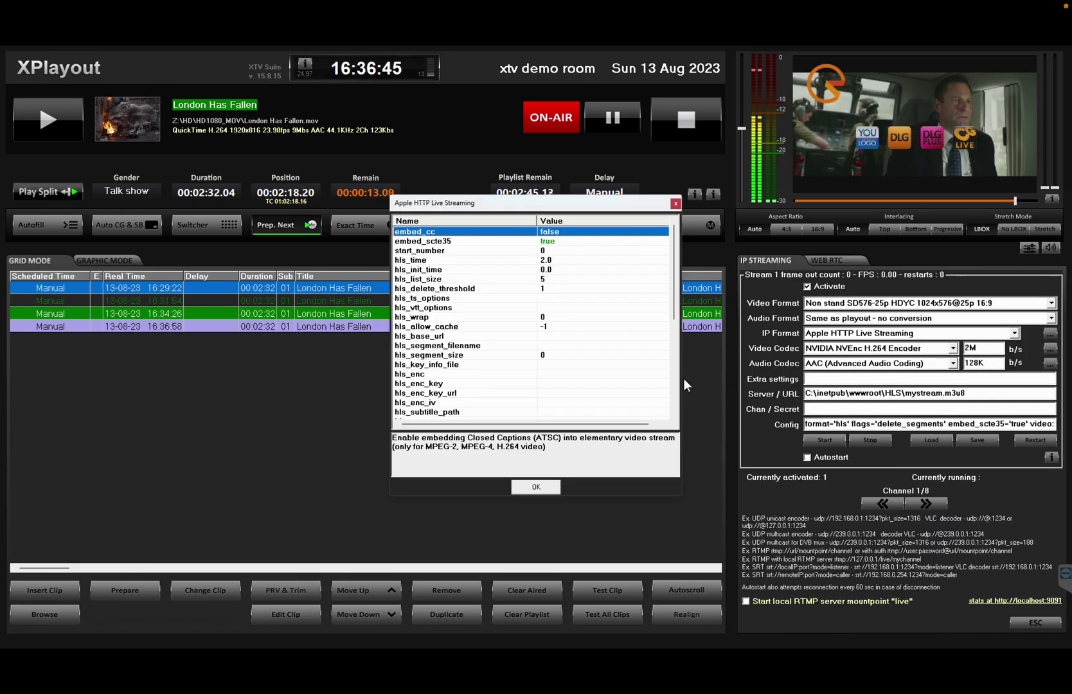
click(427, 240)
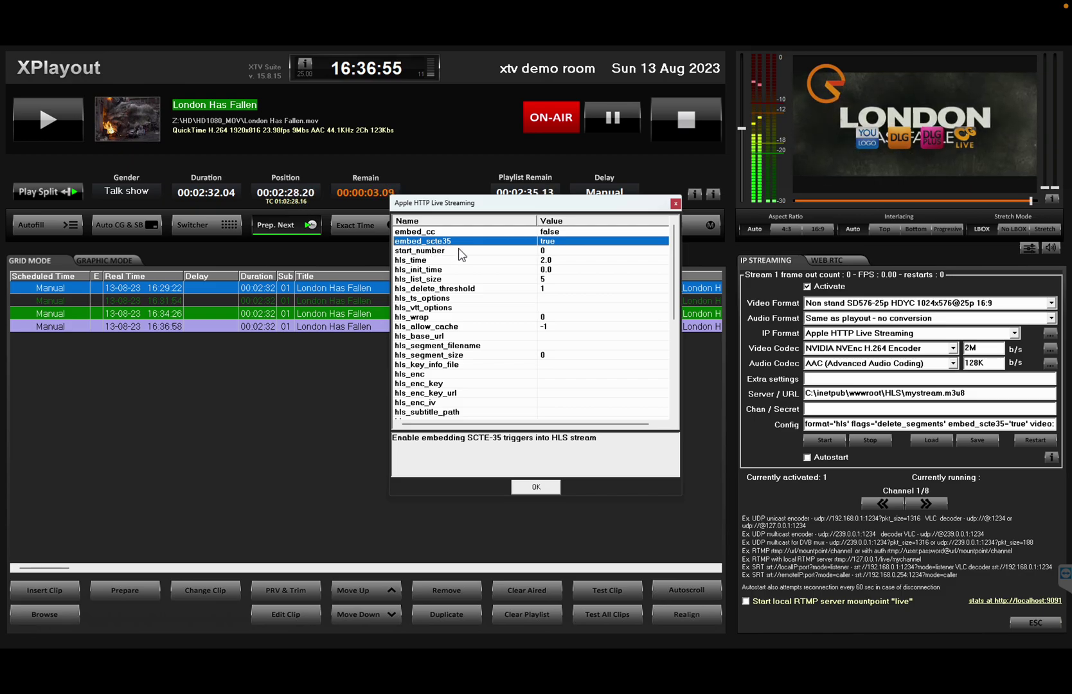
click(593, 251)
click(583, 242)
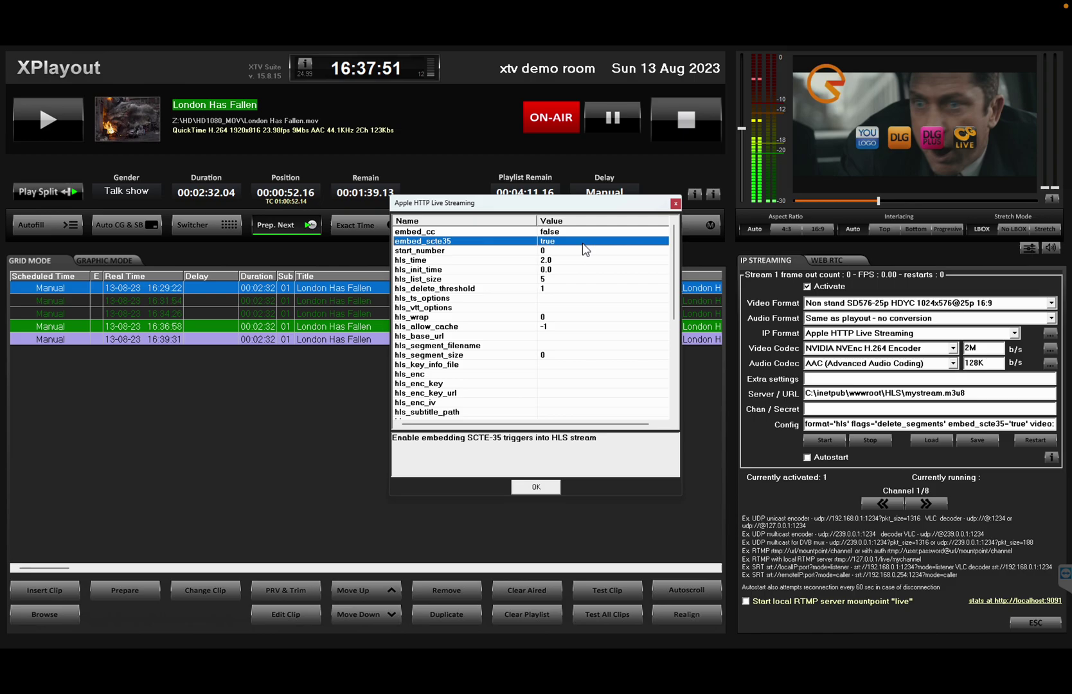
click(536, 487)
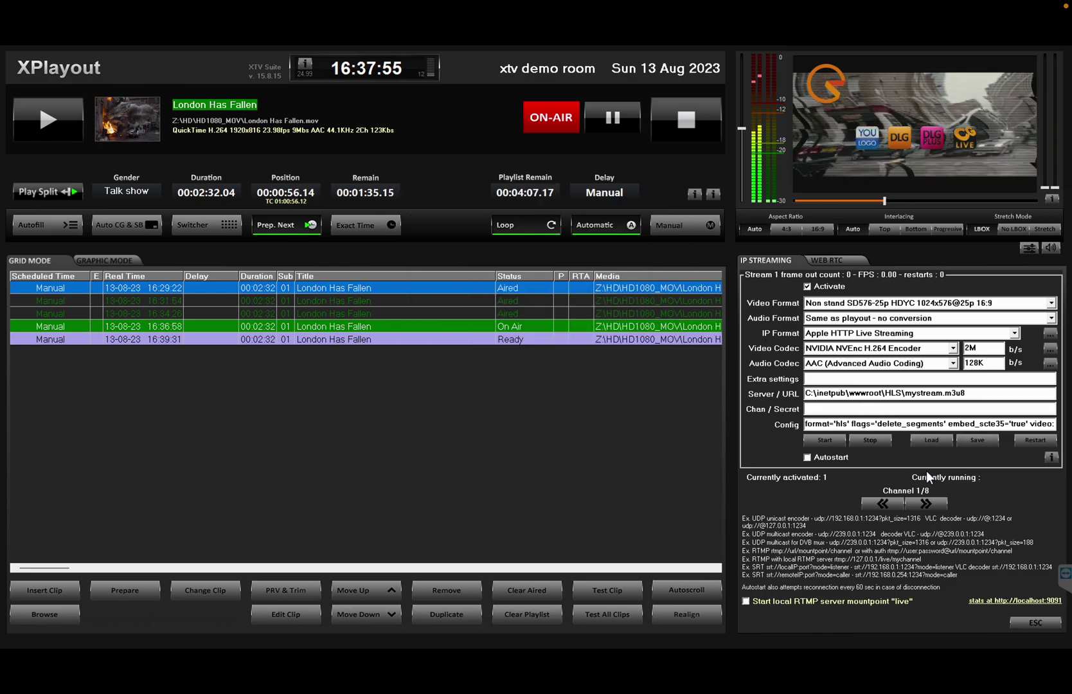
Activate IP stream channel 2, and check channel 1 before returning to channel 2.
click(926, 503)
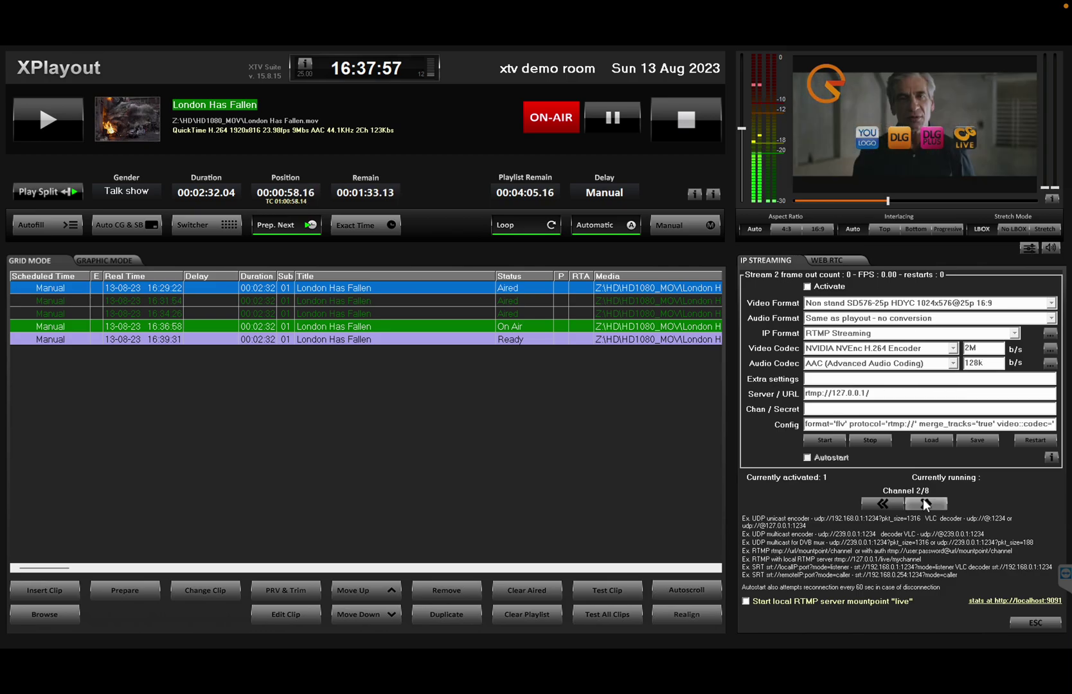
click(808, 287)
click(880, 502)
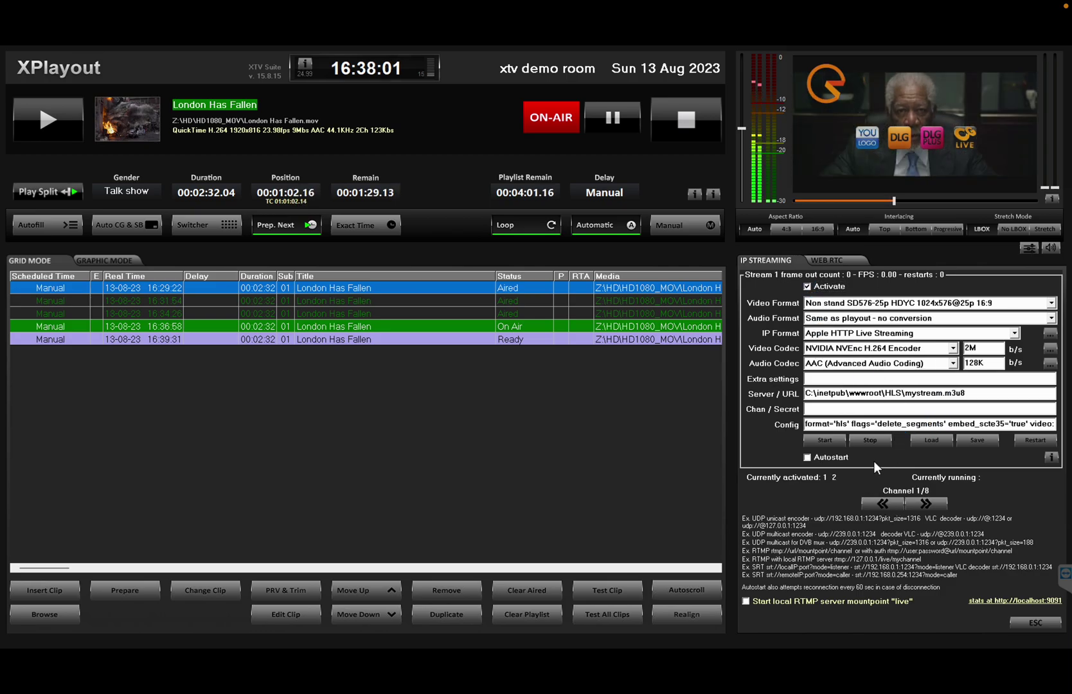
click(926, 503)
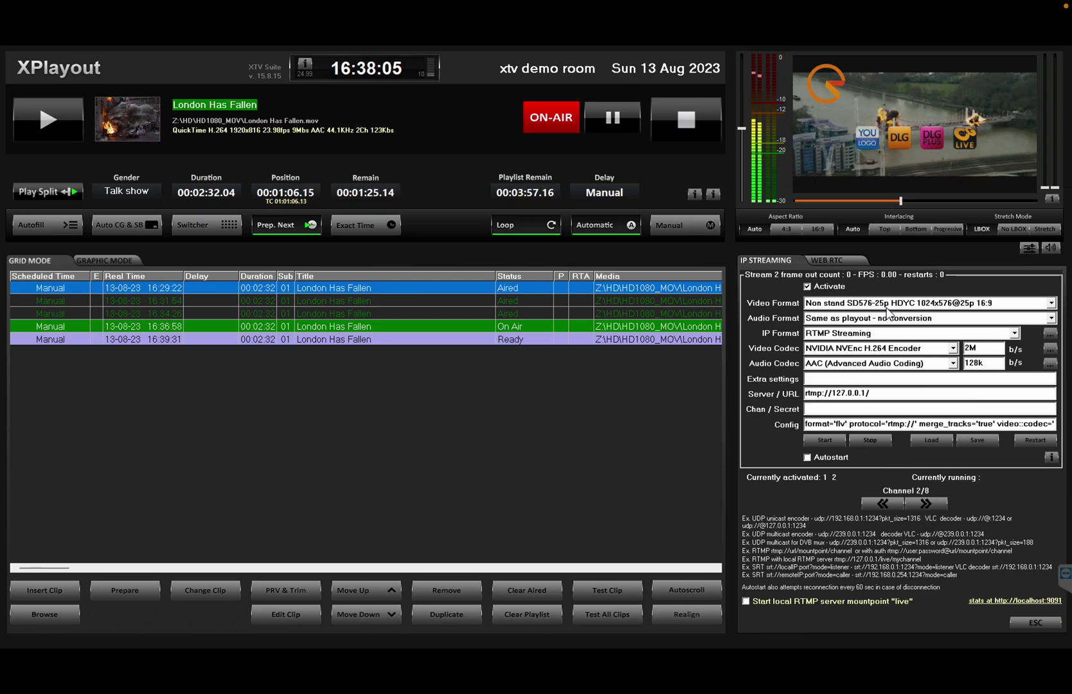
Choose RTMP Streaming as stream 2's IP format, and review its video and audio codec choices without changing them.
click(844, 335)
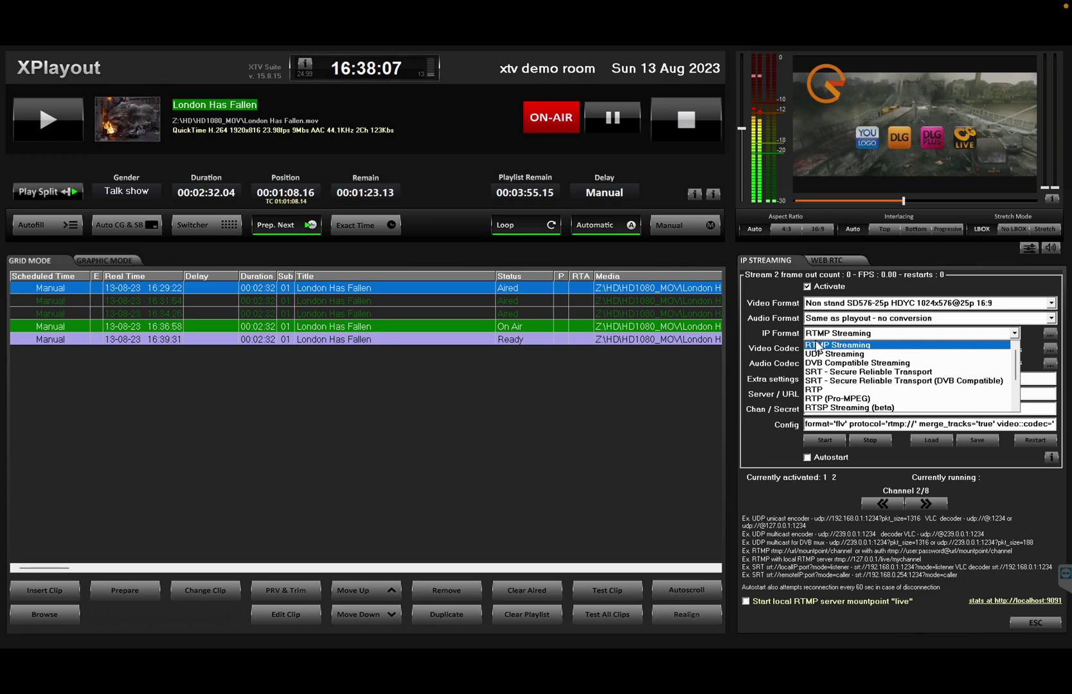
click(827, 345)
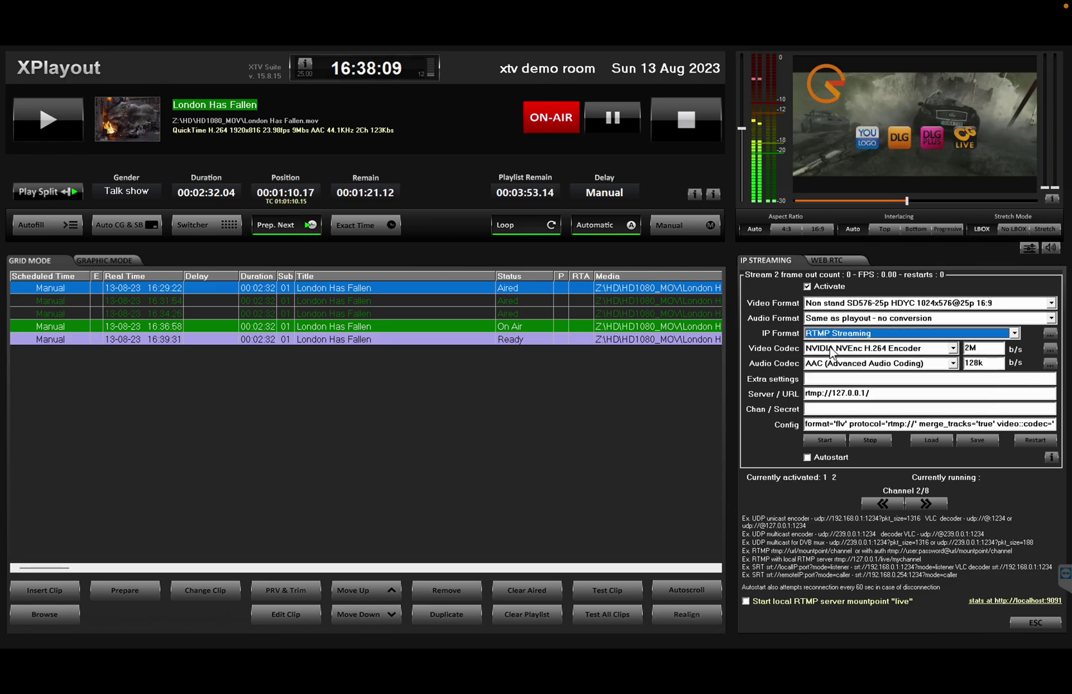
click(832, 357)
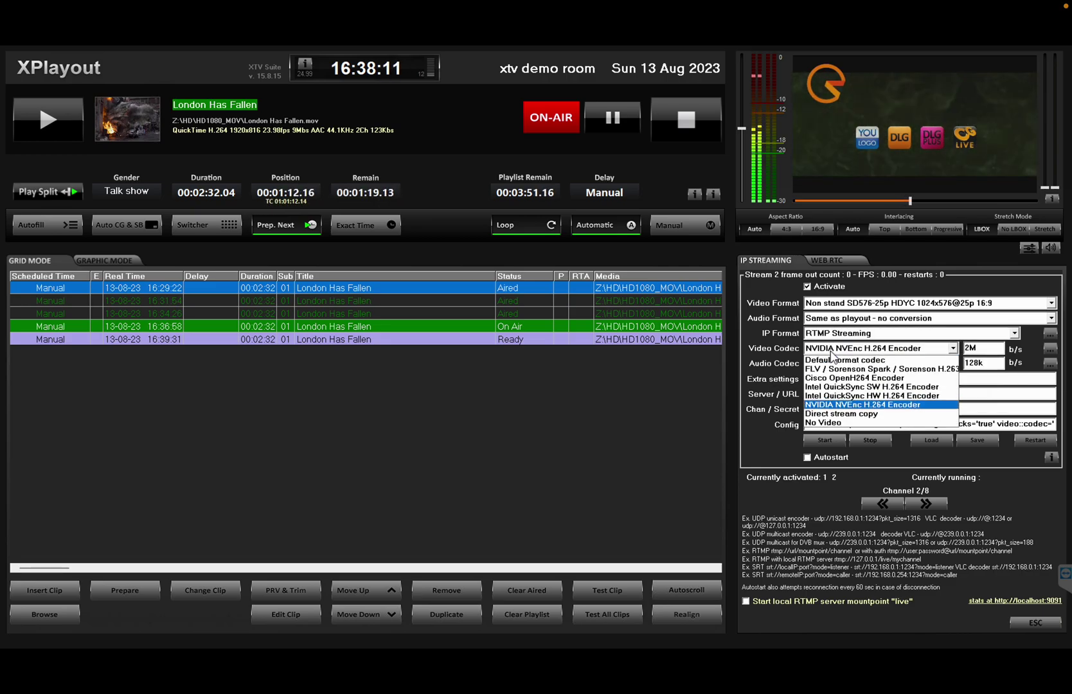
click(832, 353)
click(852, 365)
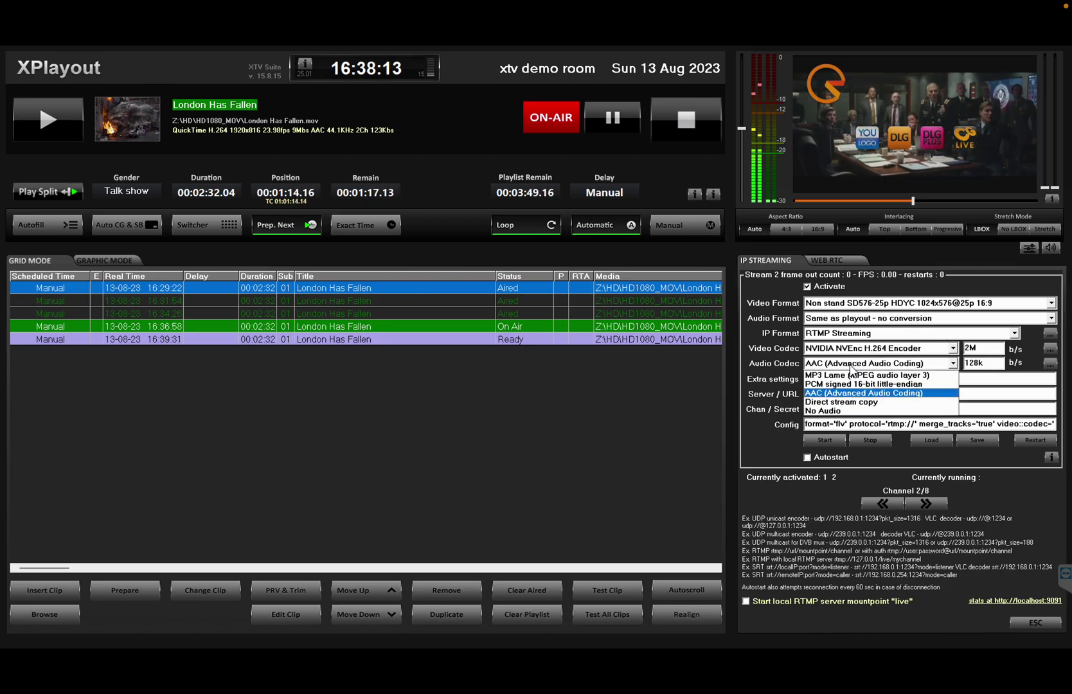
click(851, 367)
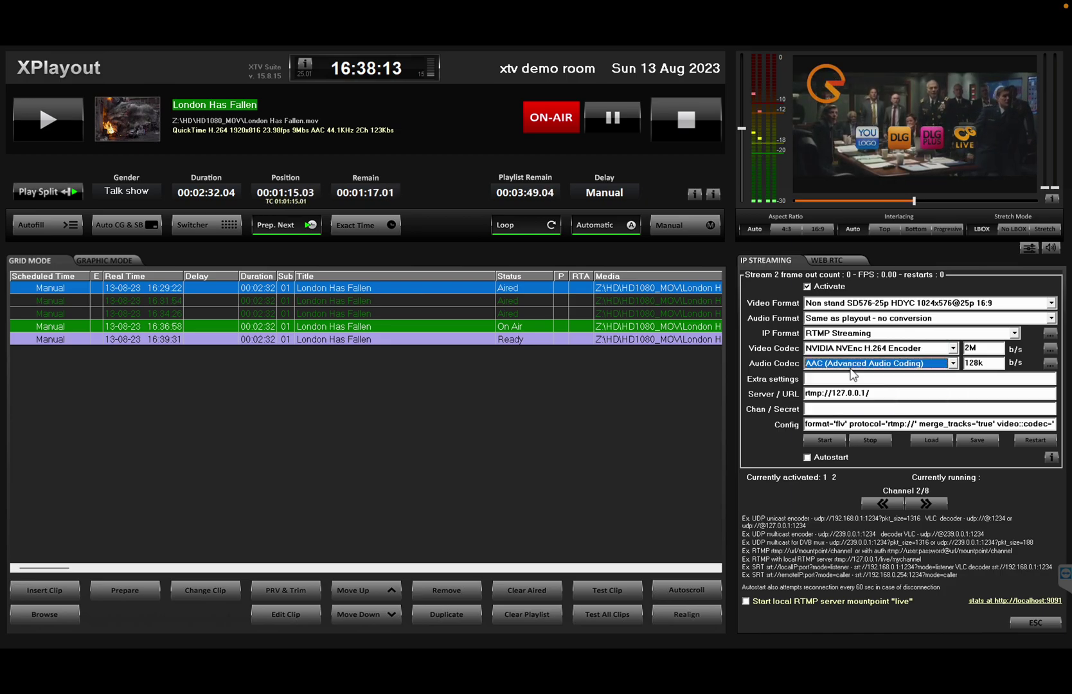
Enable the local RTMP server mountpoint "live", and open Task Manager to check the running processes.
click(774, 602)
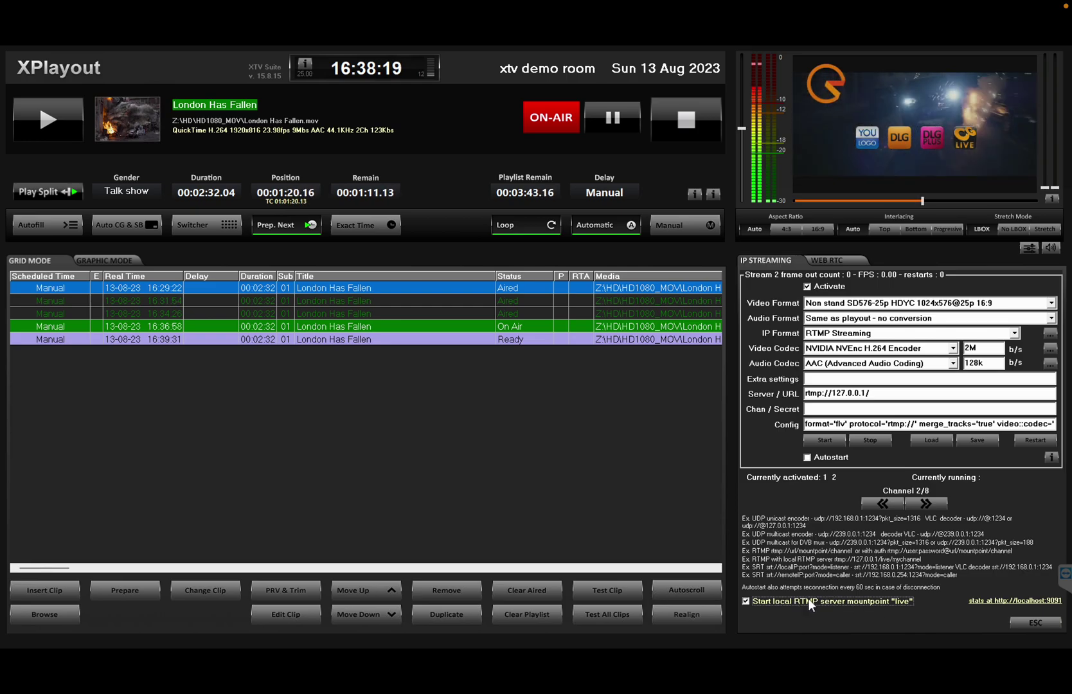
key(super)
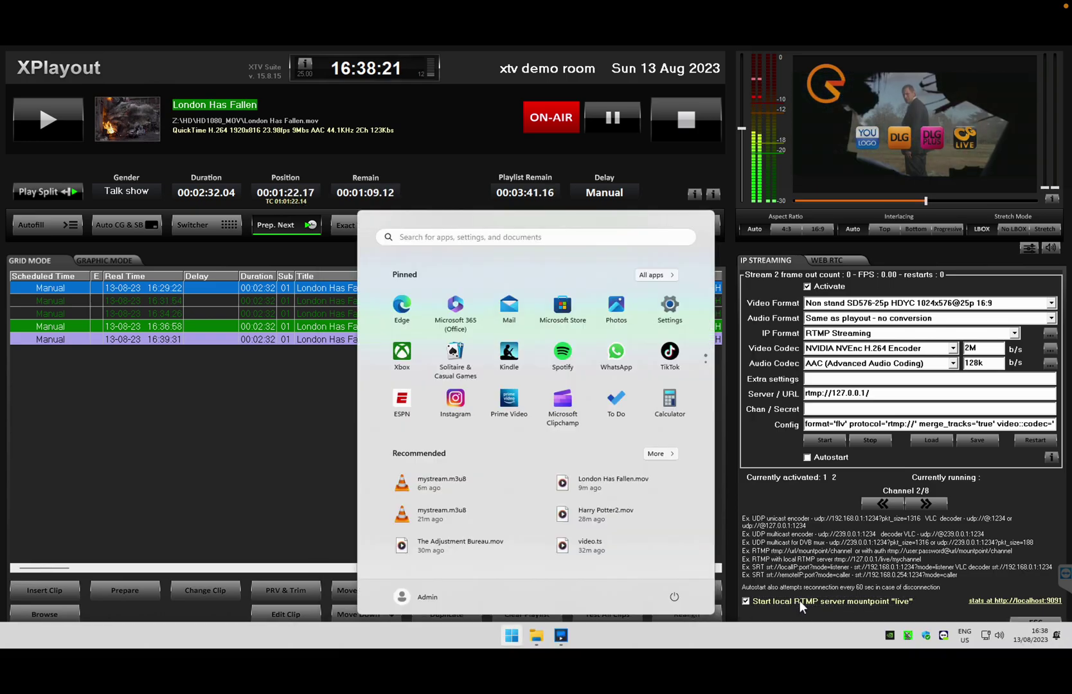
text(task)
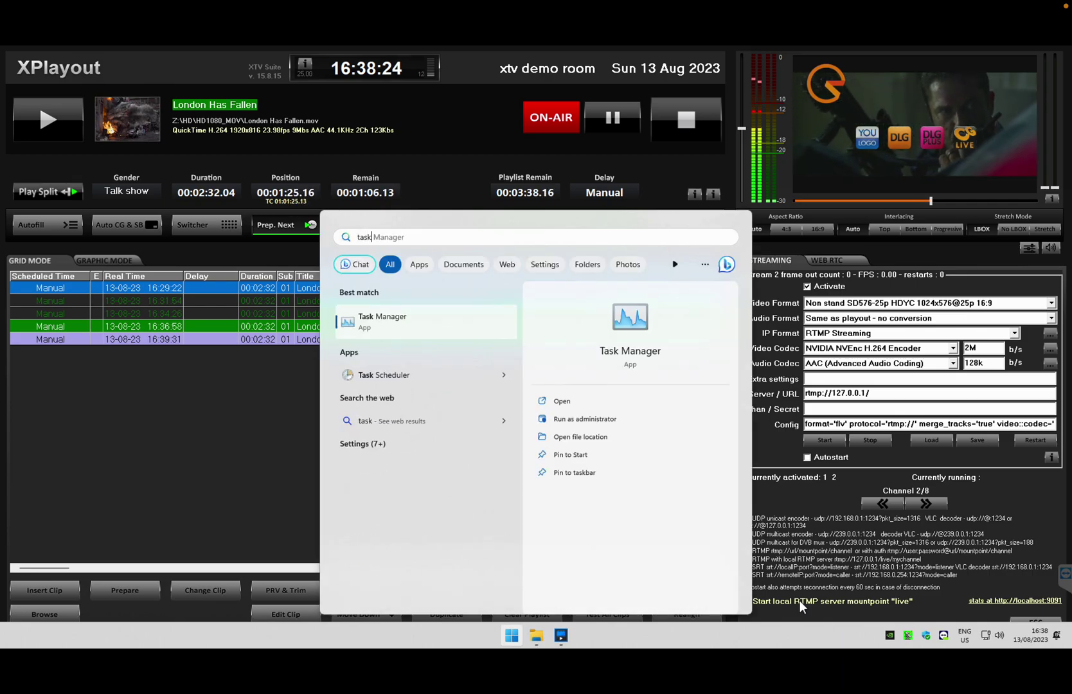
key(Return)
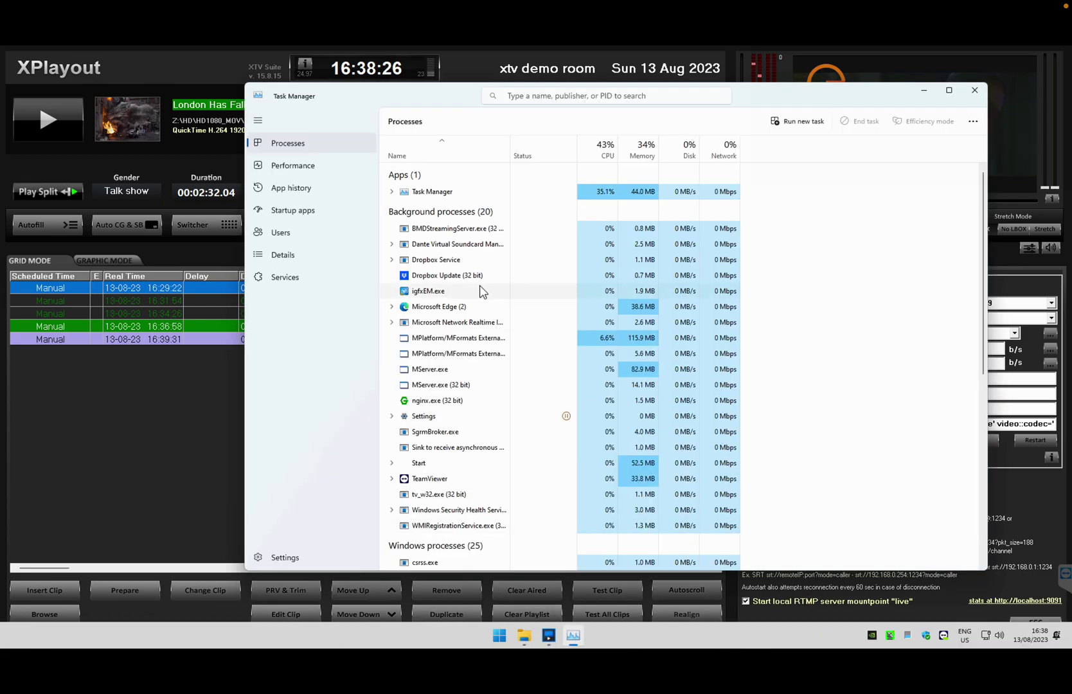
Find the nginx processes in Task Manager's detailed process list, and close Task Manager.
click(305, 260)
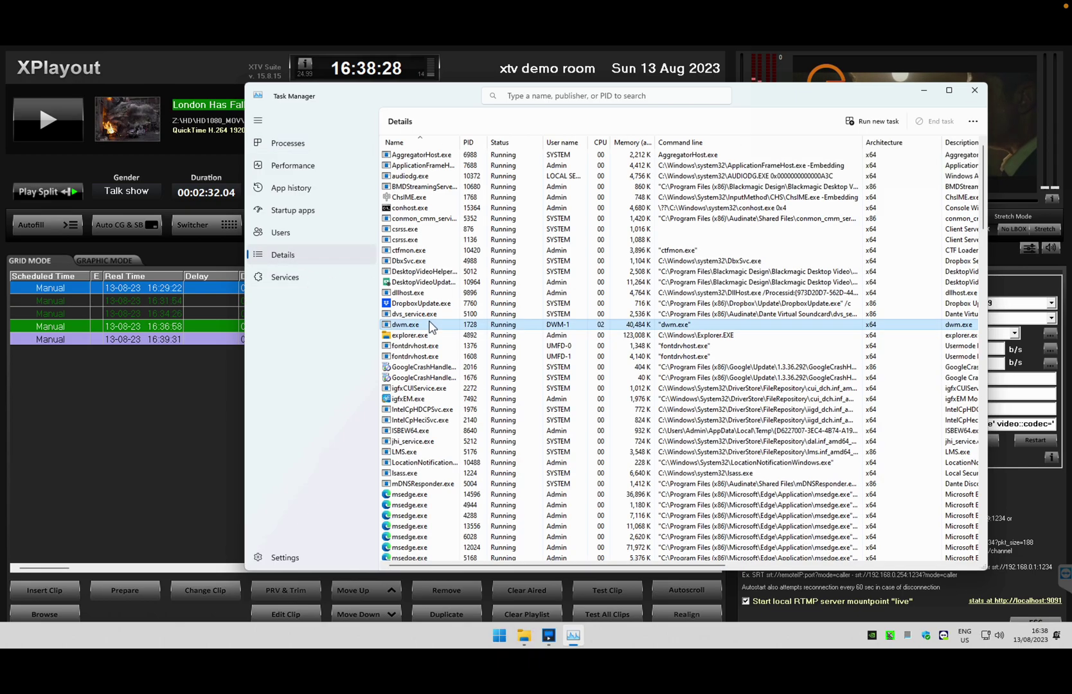
click(430, 326)
text(nginx)
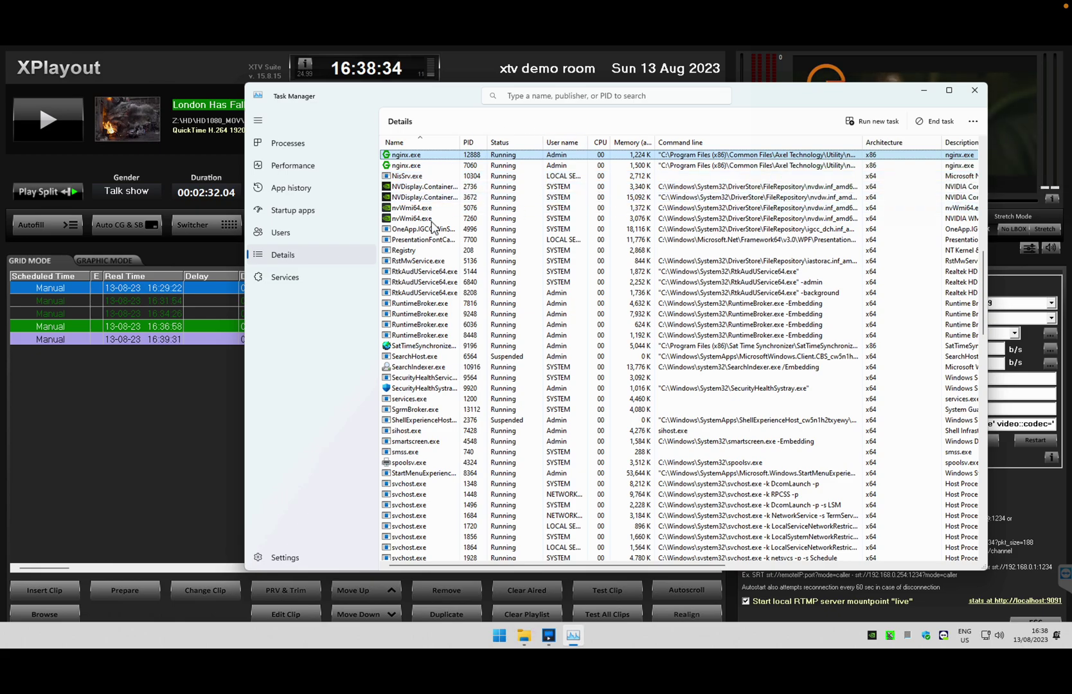
click(976, 91)
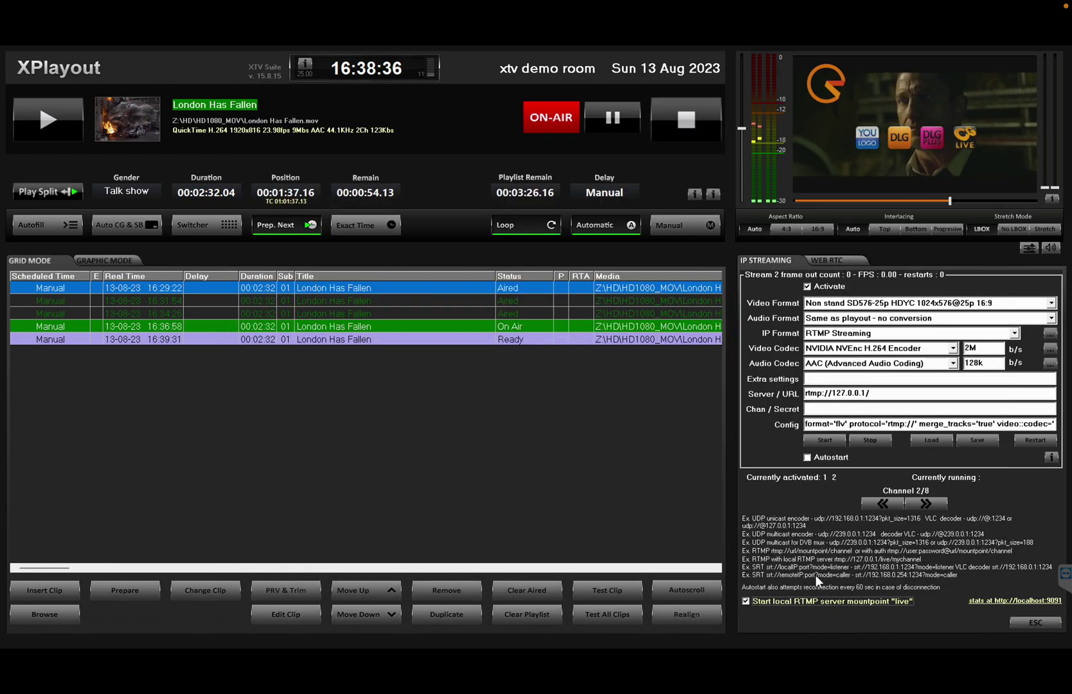
Set stream 2's server URL to rtmp://127.0.0.1/live/xtvtest and start the stream.
click(886, 394)
text(live/)
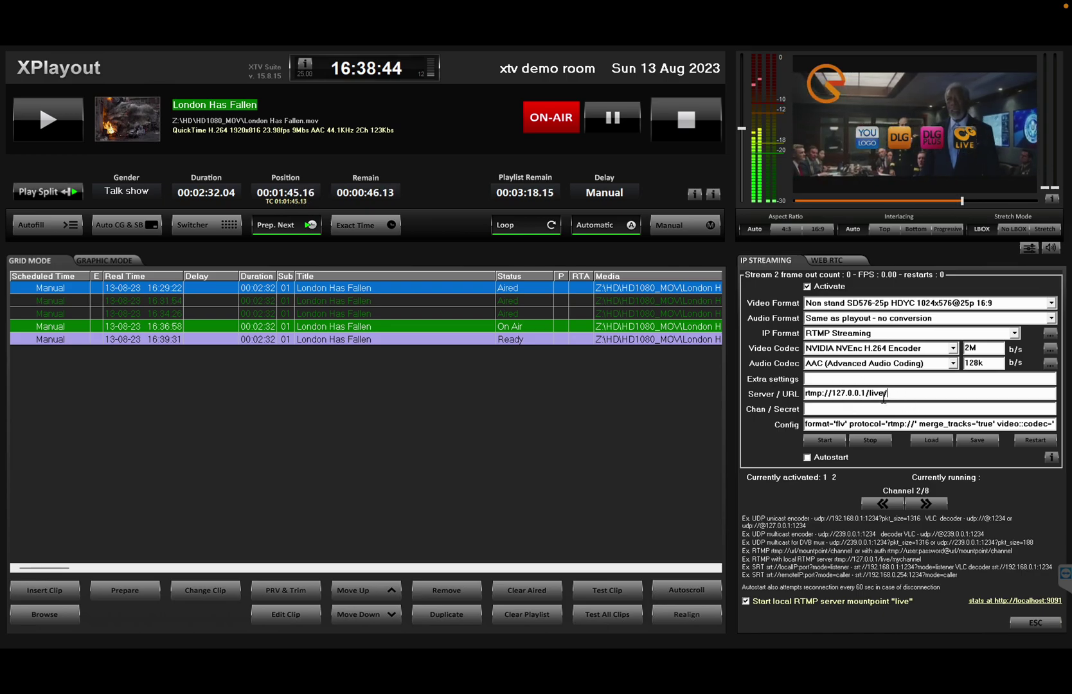
text(xtvt)
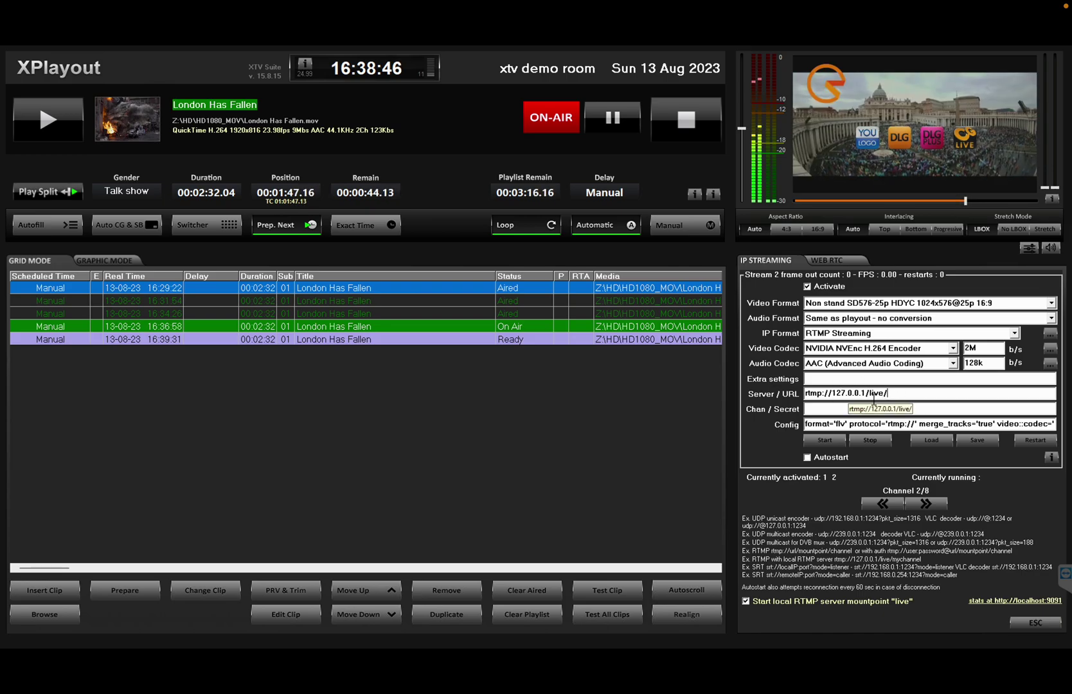
text(est)
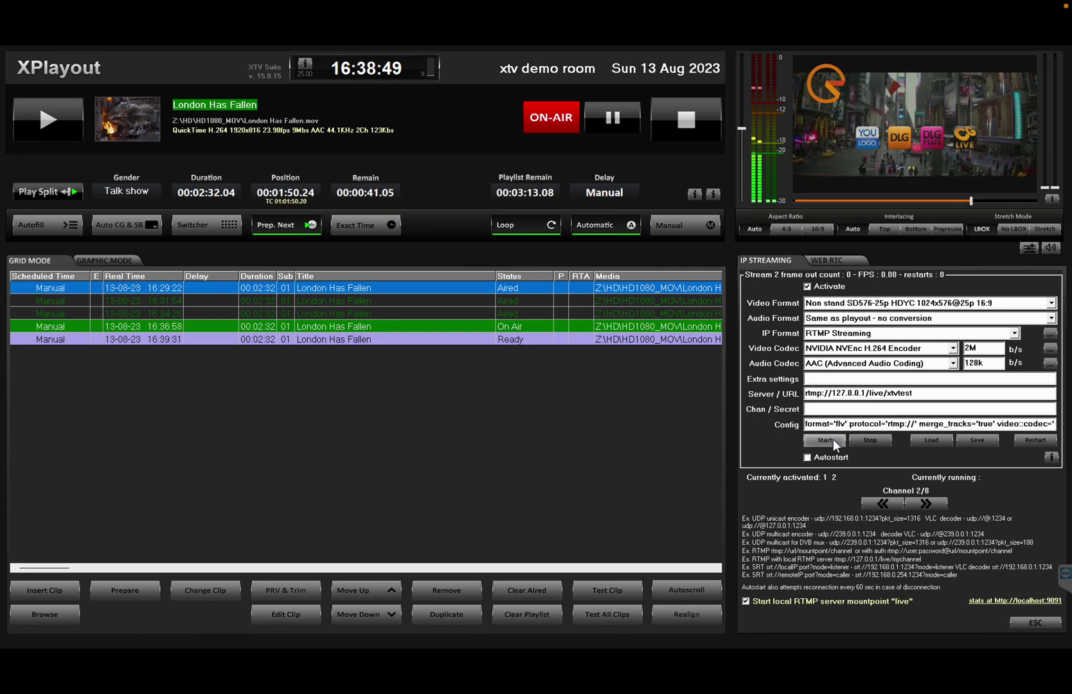
click(825, 439)
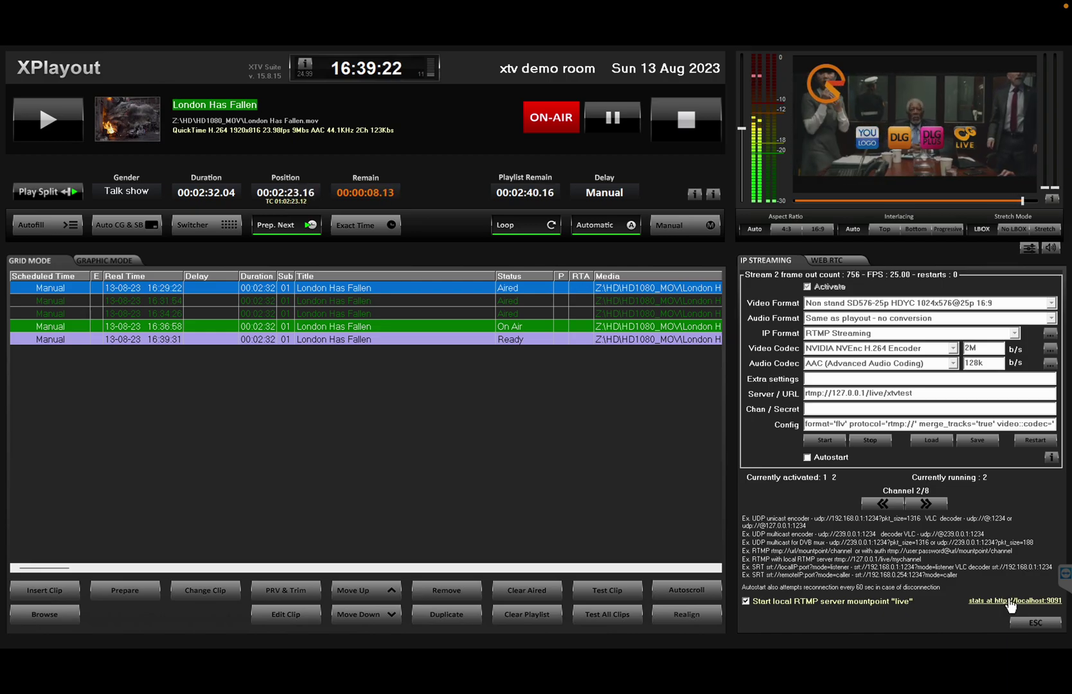
Open the local RTMP server's statistics page, dismiss the Edge browsing-data offer, and watch the xtvtest stream briefly before pausing it.
click(1011, 602)
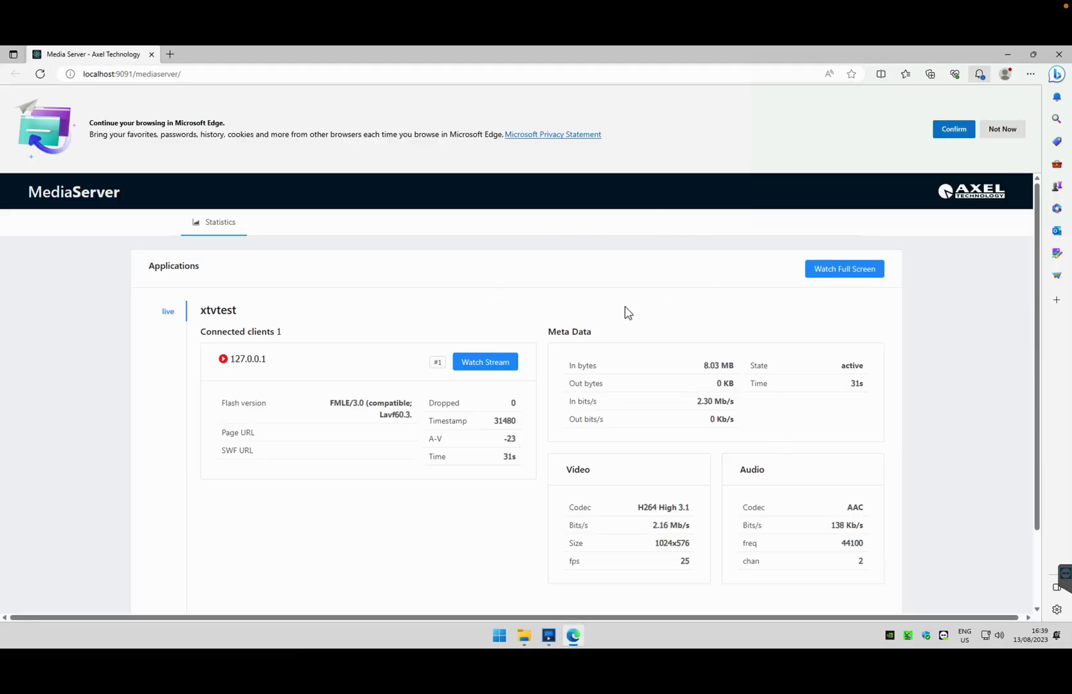
click(998, 134)
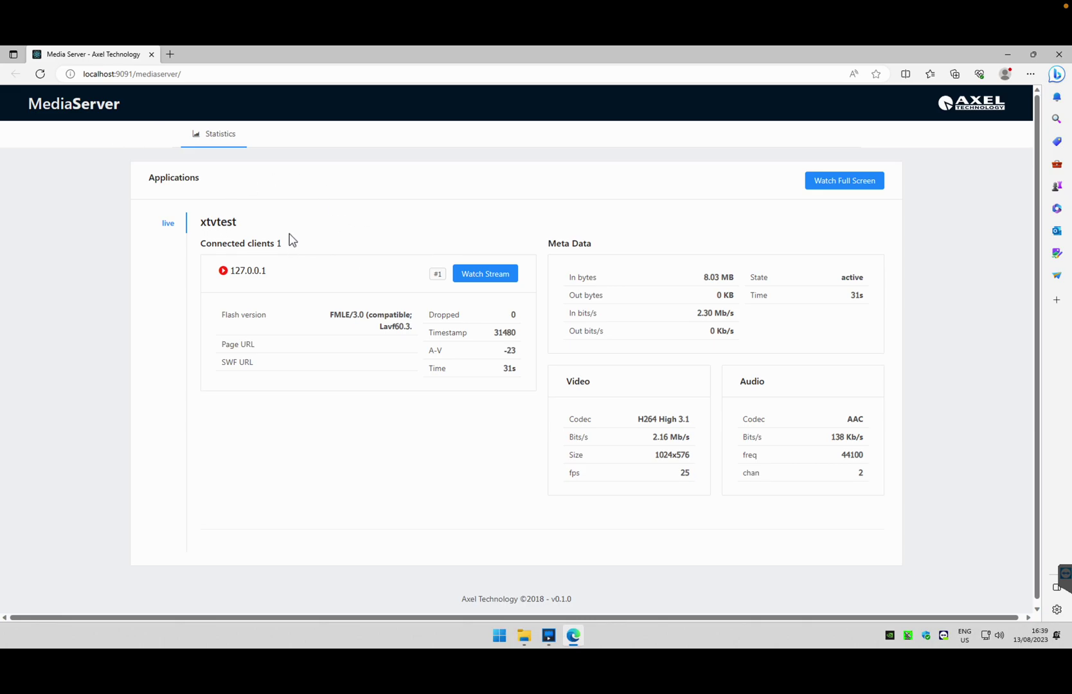
drag(198, 227, 249, 225)
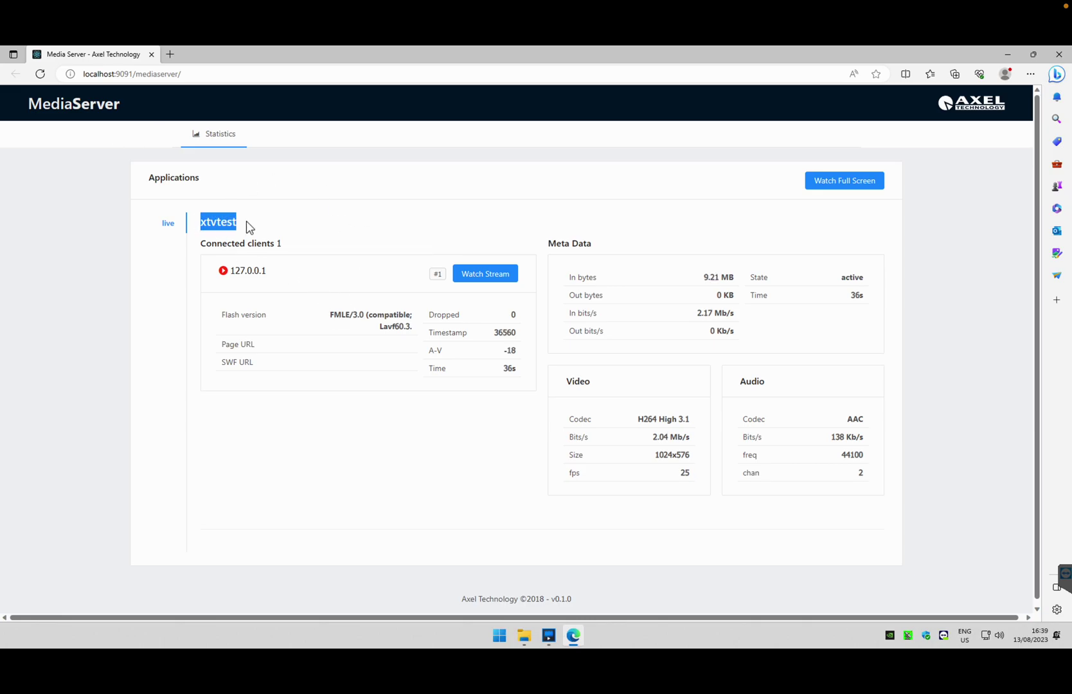
click(487, 275)
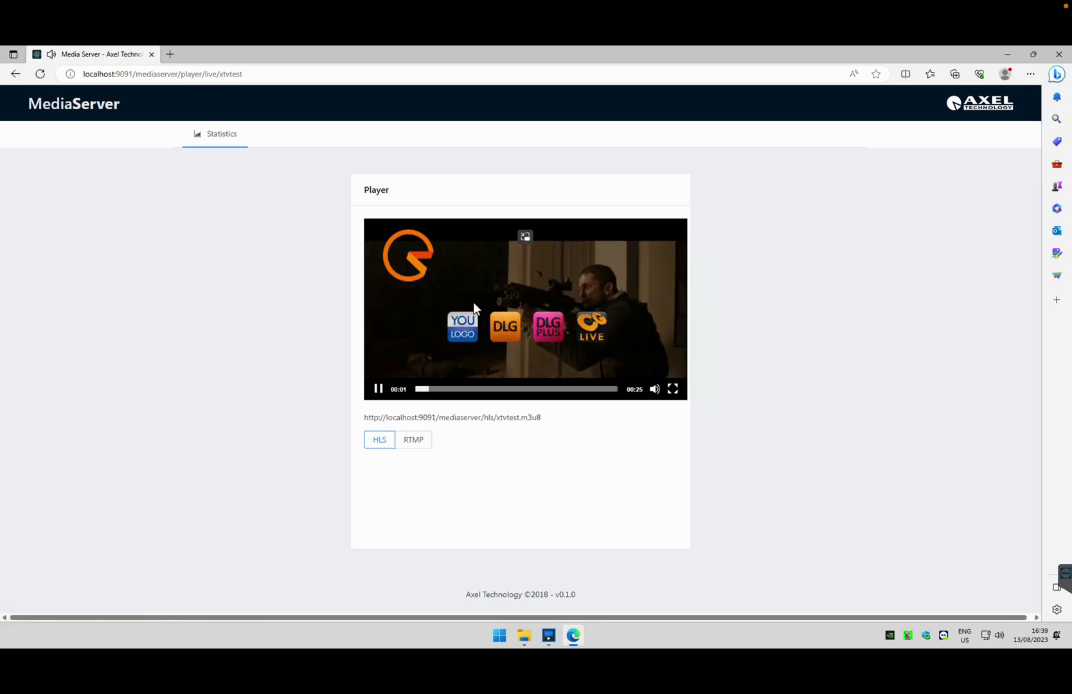
click(378, 389)
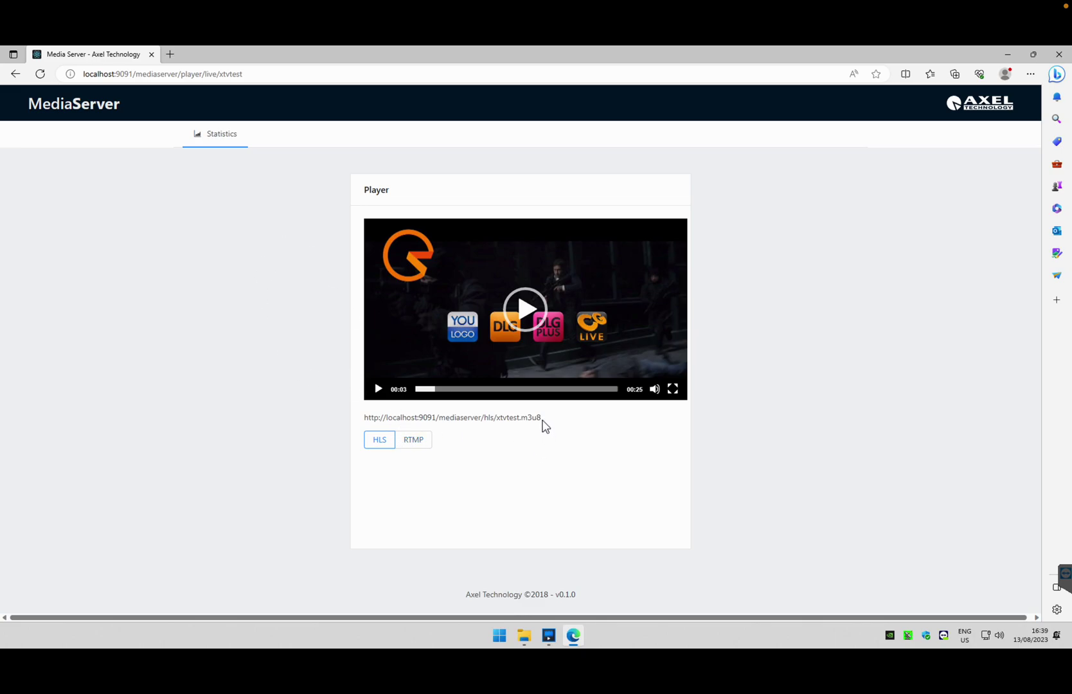
Select the HLS playlist URL below the player, and launch VLC media player.
drag(543, 426, 360, 422)
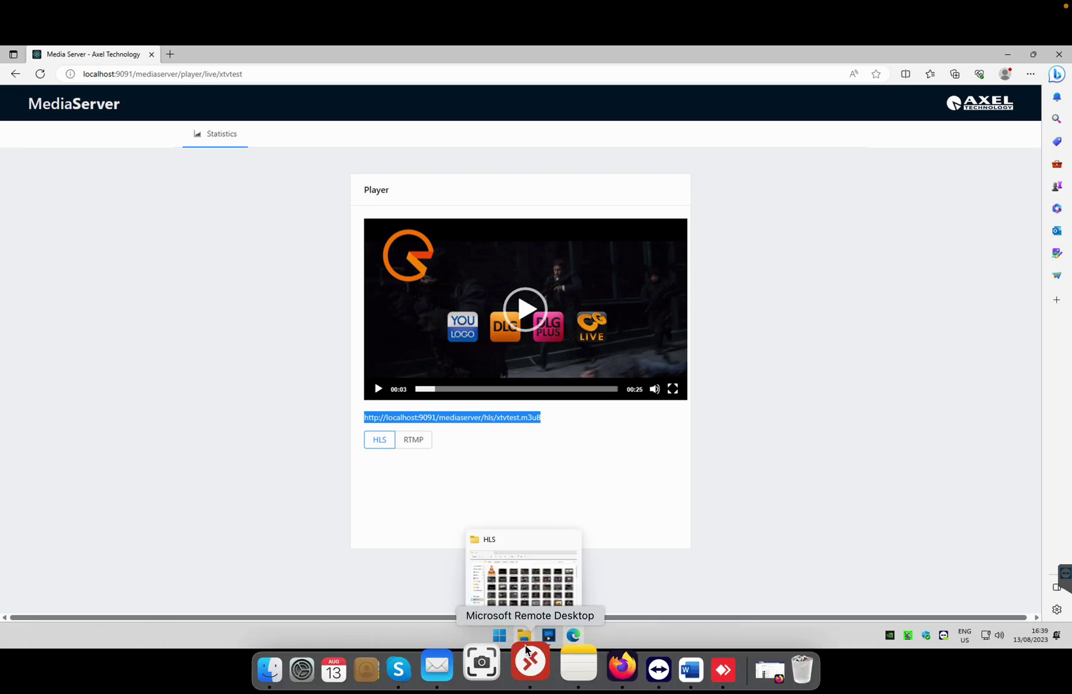
click(498, 638)
text(vlc)
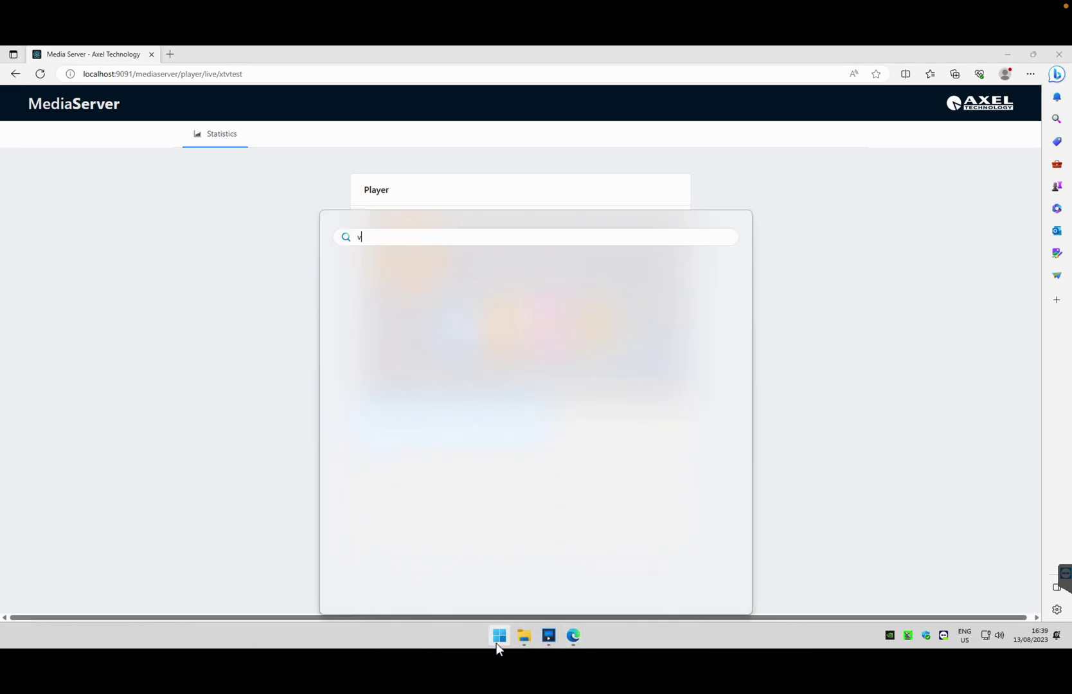
key(Return)
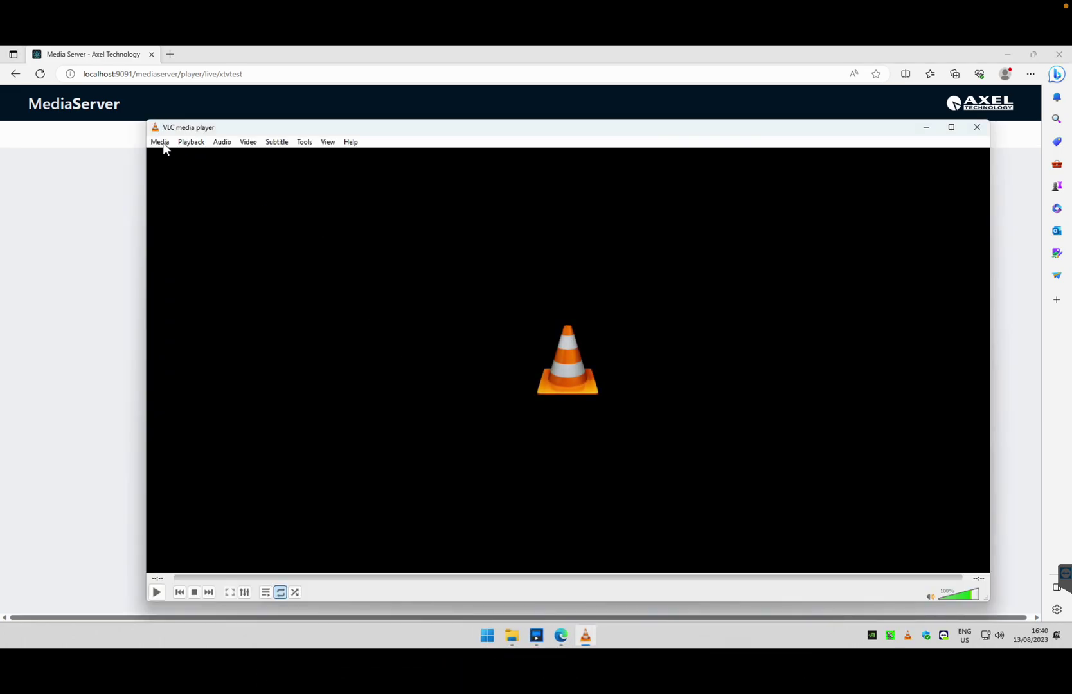
click(160, 142)
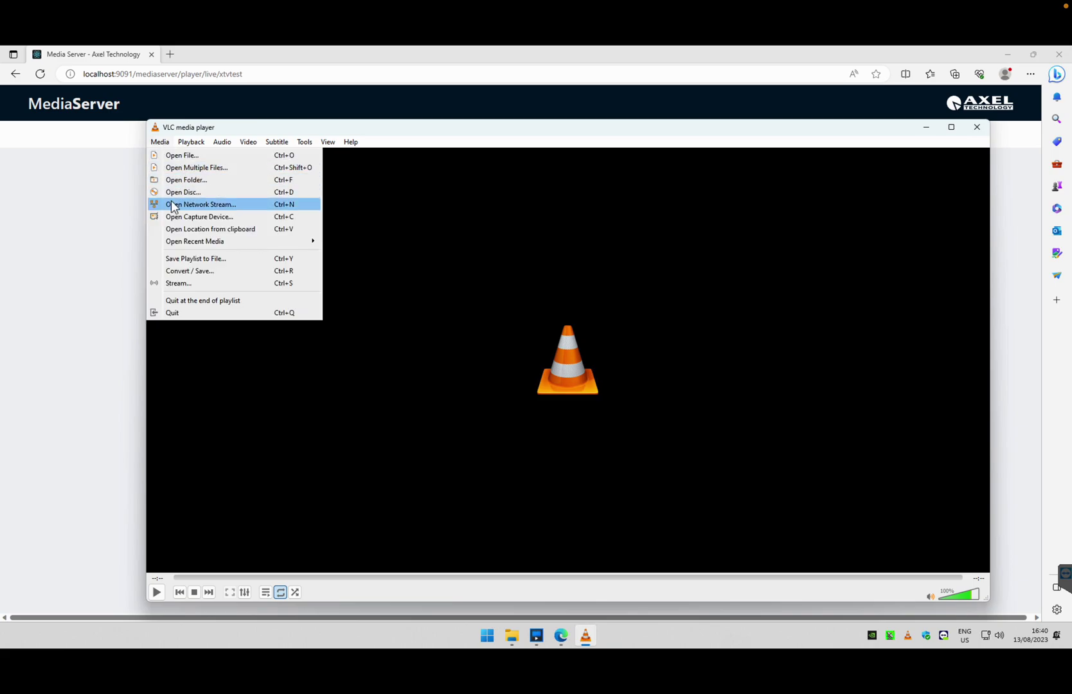
click(171, 203)
text(C:\inetpub\wwwroot\HLS)
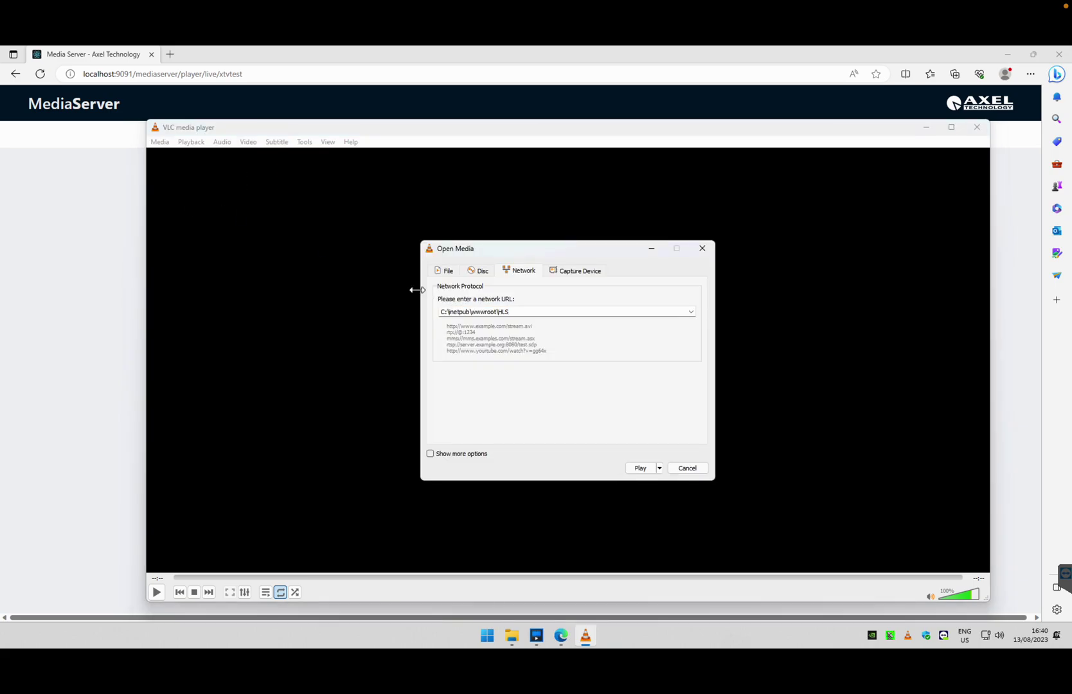
key(Escape)
click(62, 367)
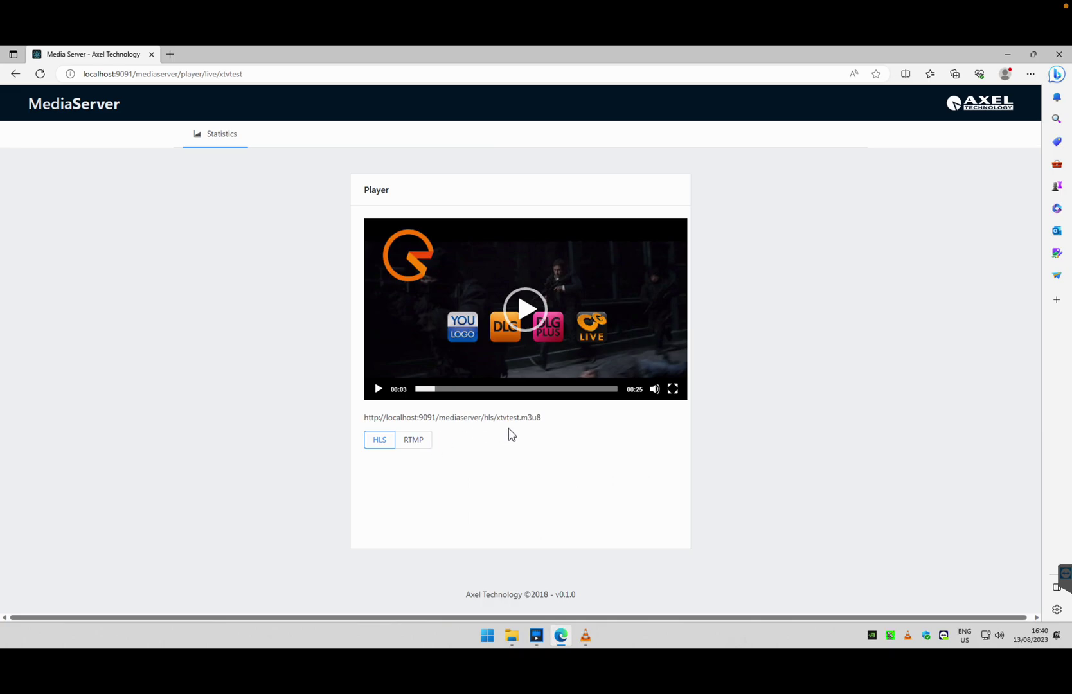
drag(548, 417, 358, 423)
key(ctrl+c)
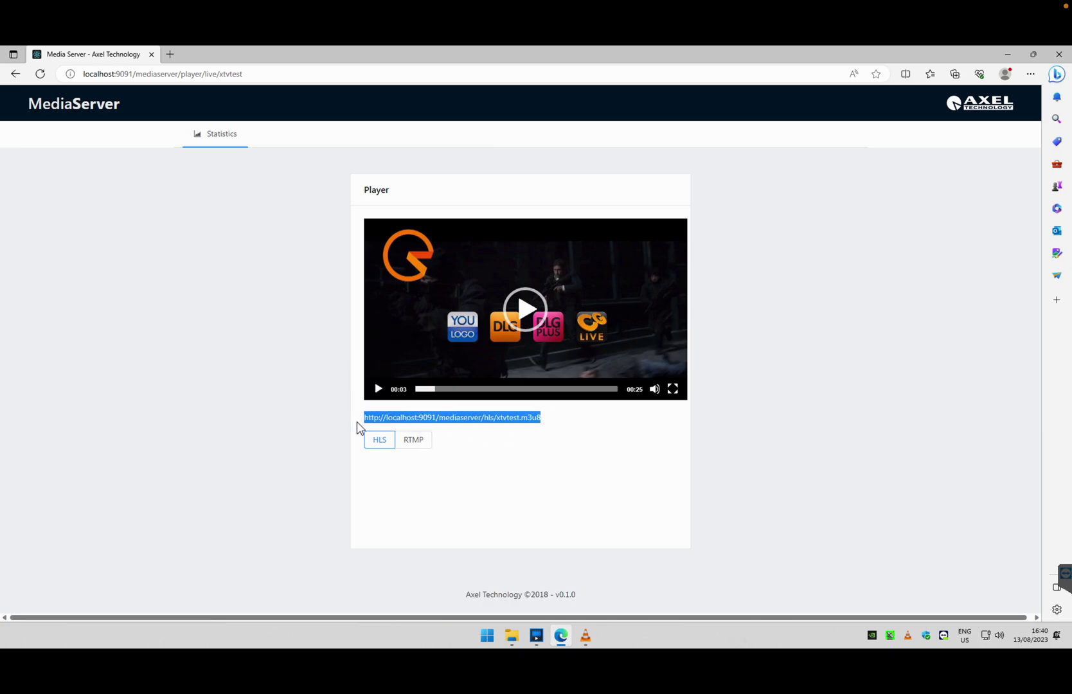
click(585, 636)
click(160, 142)
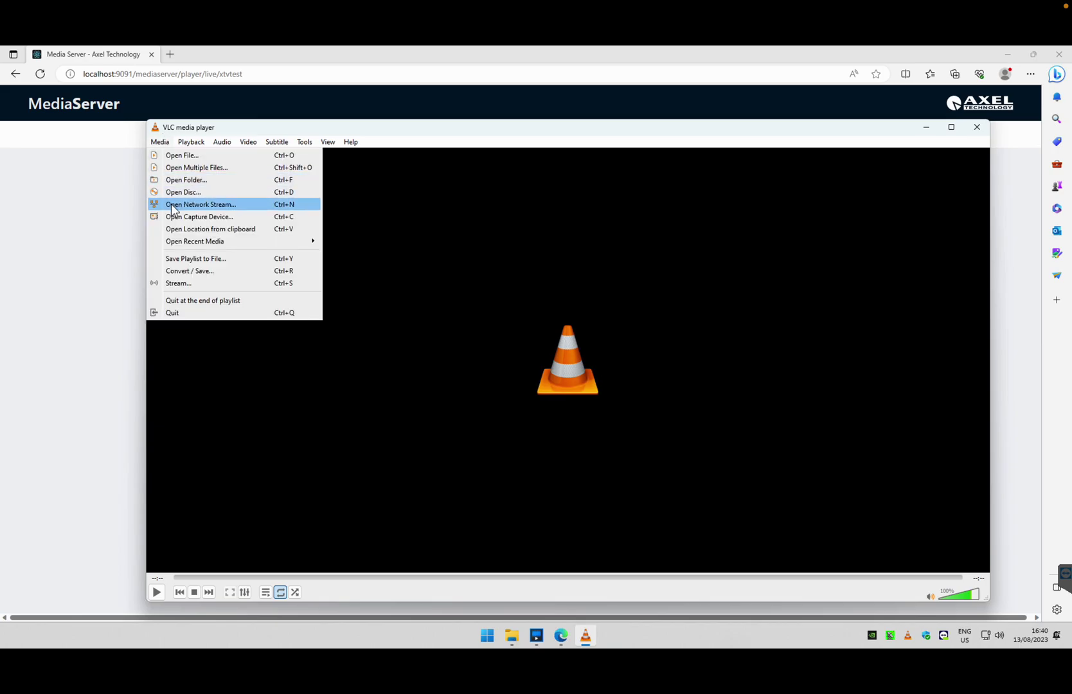
click(172, 205)
key(ctrl+v)
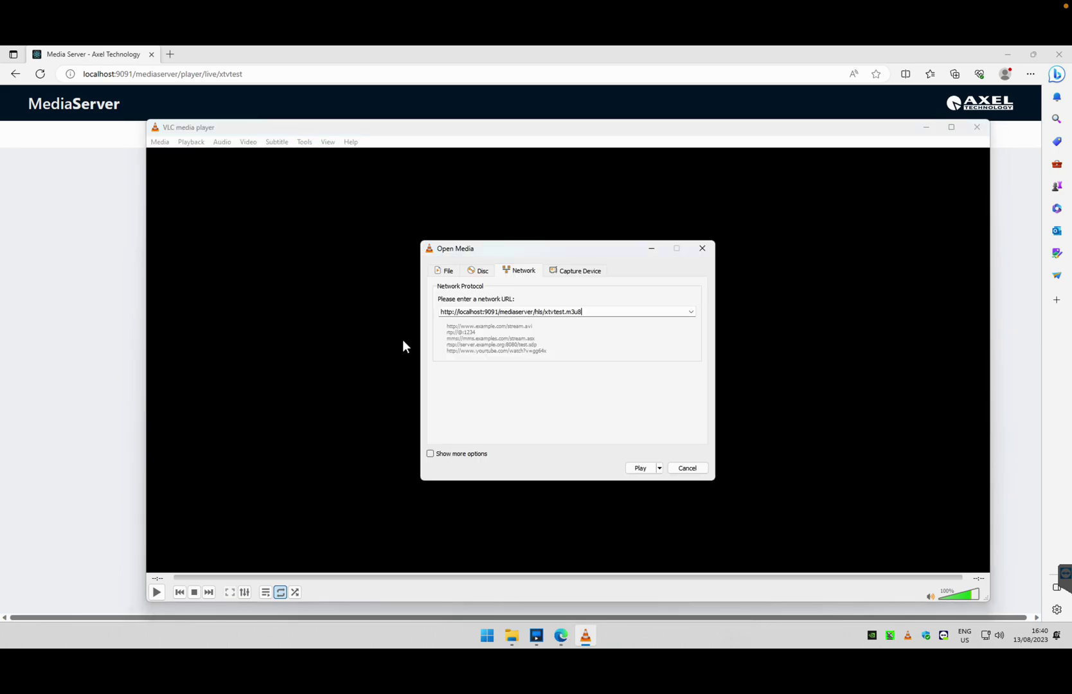
key(Return)
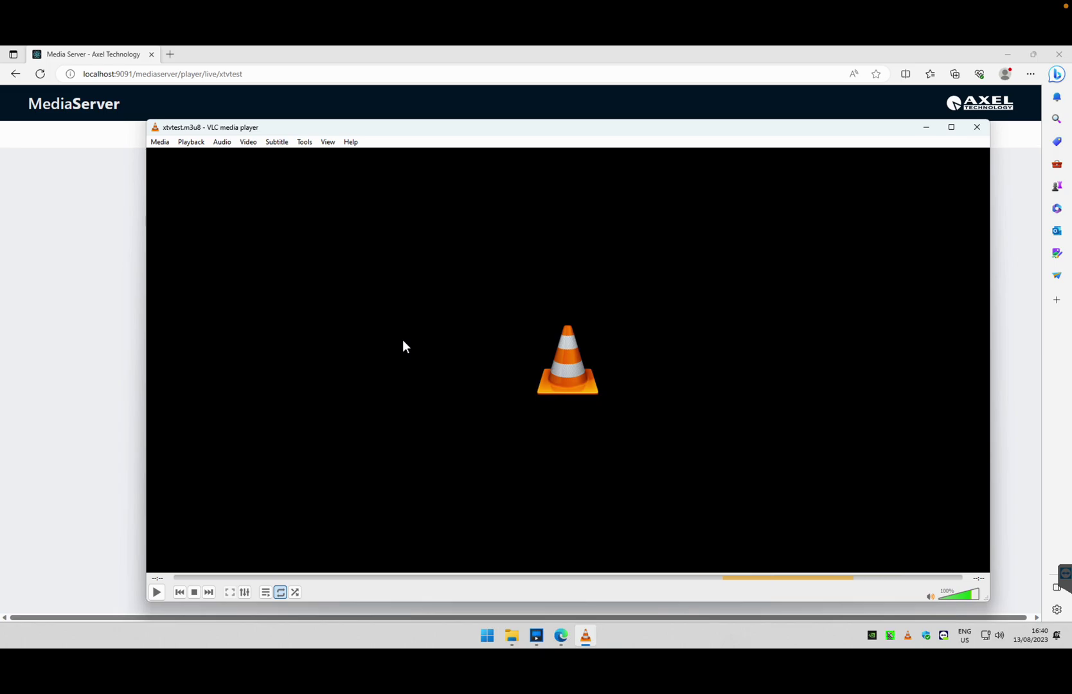
Close VLC and the MediaServer browser window to return to XPlayout.
click(166, 142)
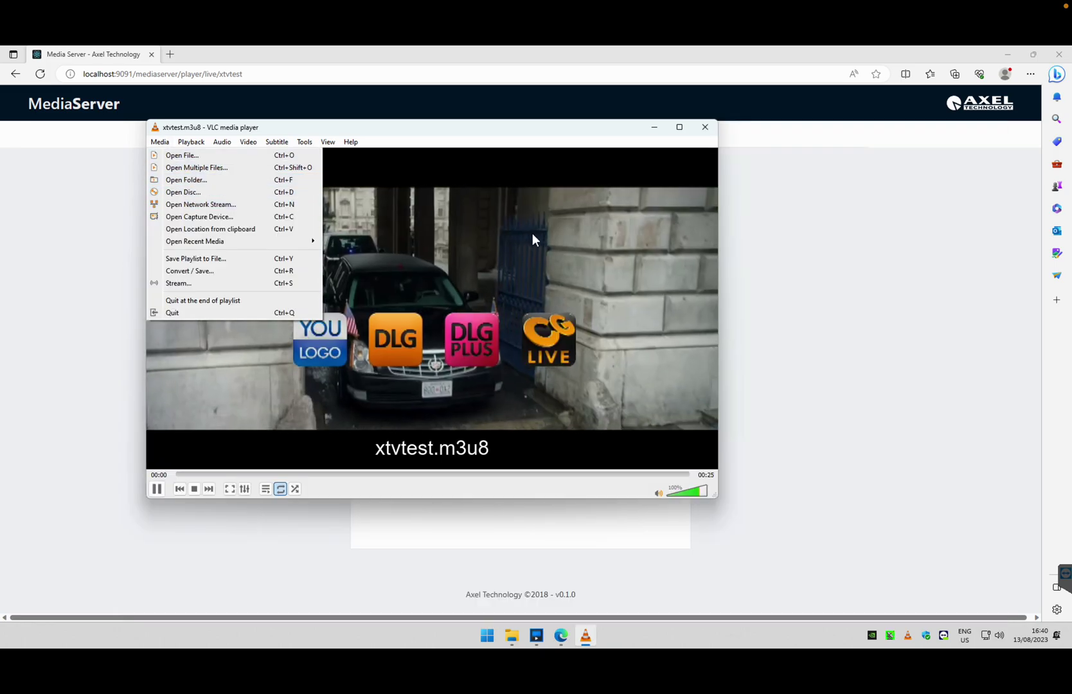
click(623, 257)
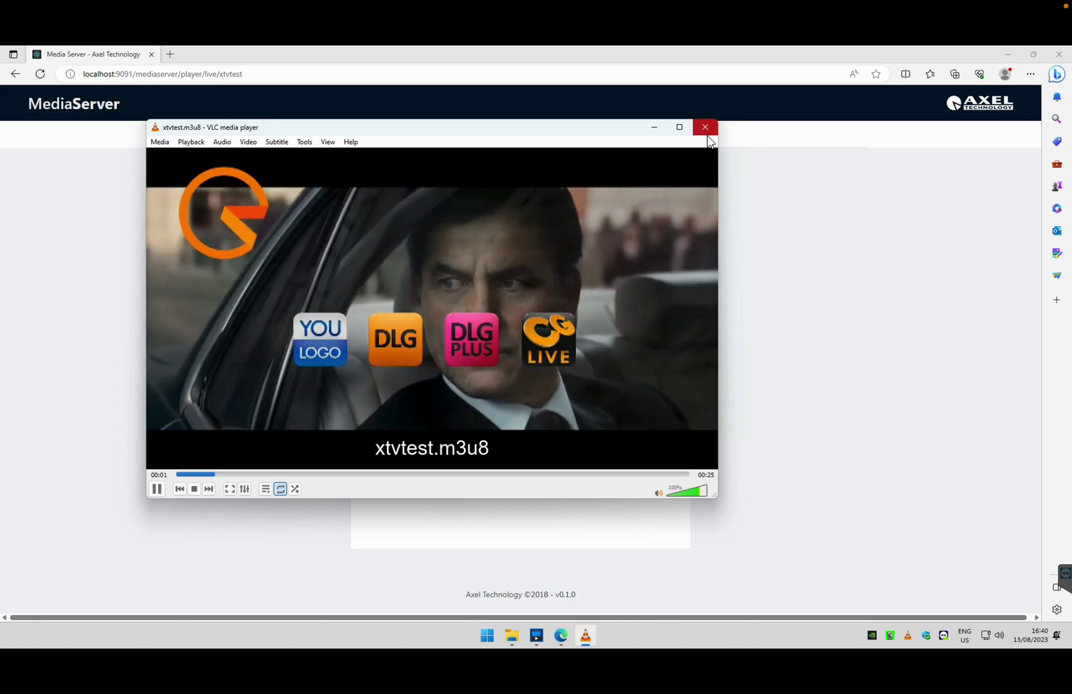
click(707, 131)
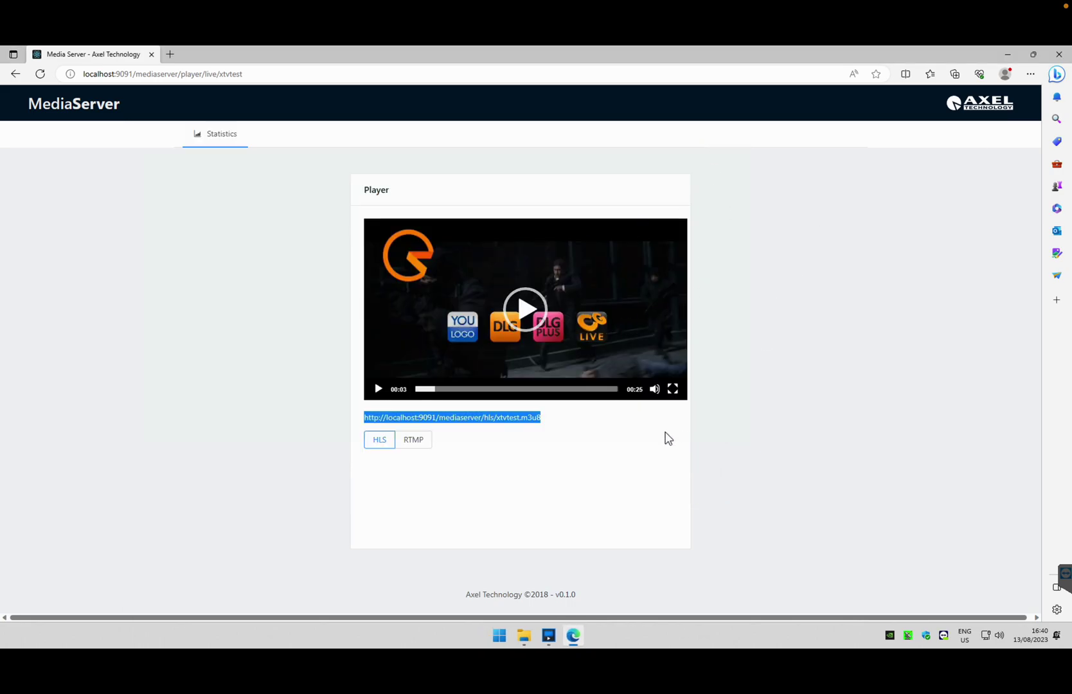
click(1059, 54)
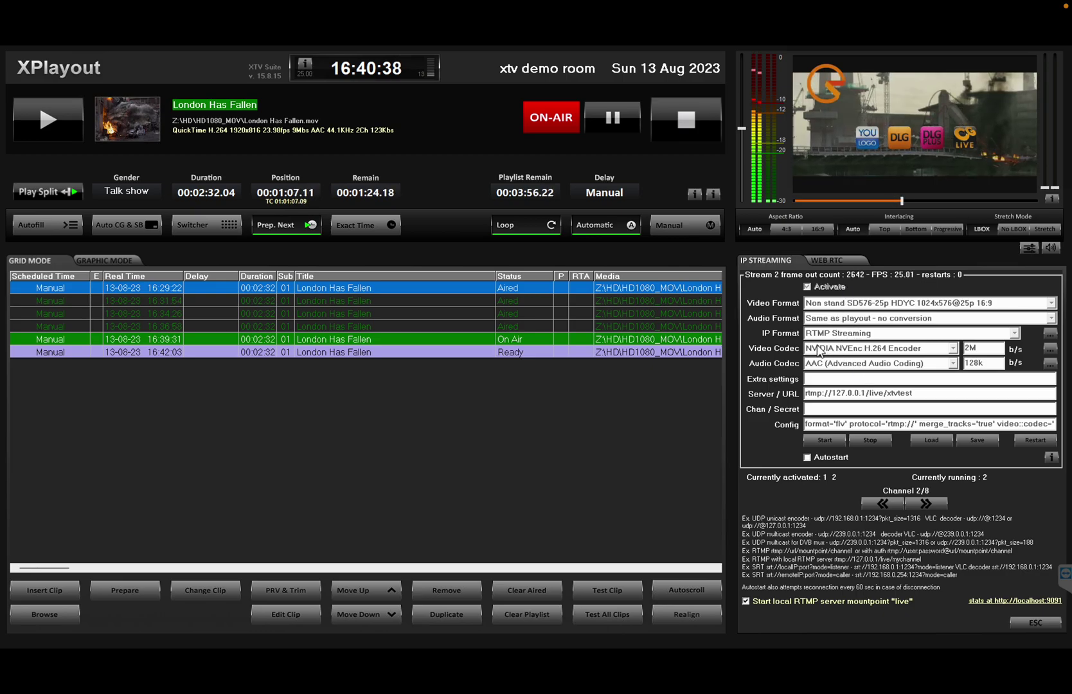
Stop stream 2, and review the advanced options of its RTMP Streaming format without changing them.
click(872, 435)
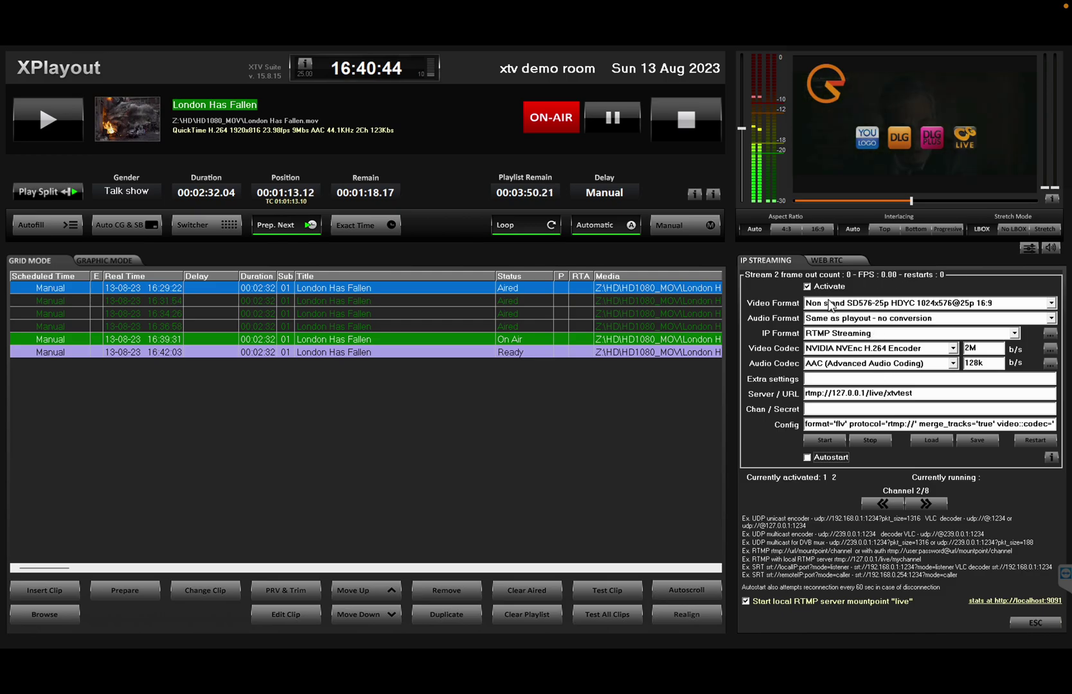
drag(846, 393, 784, 396)
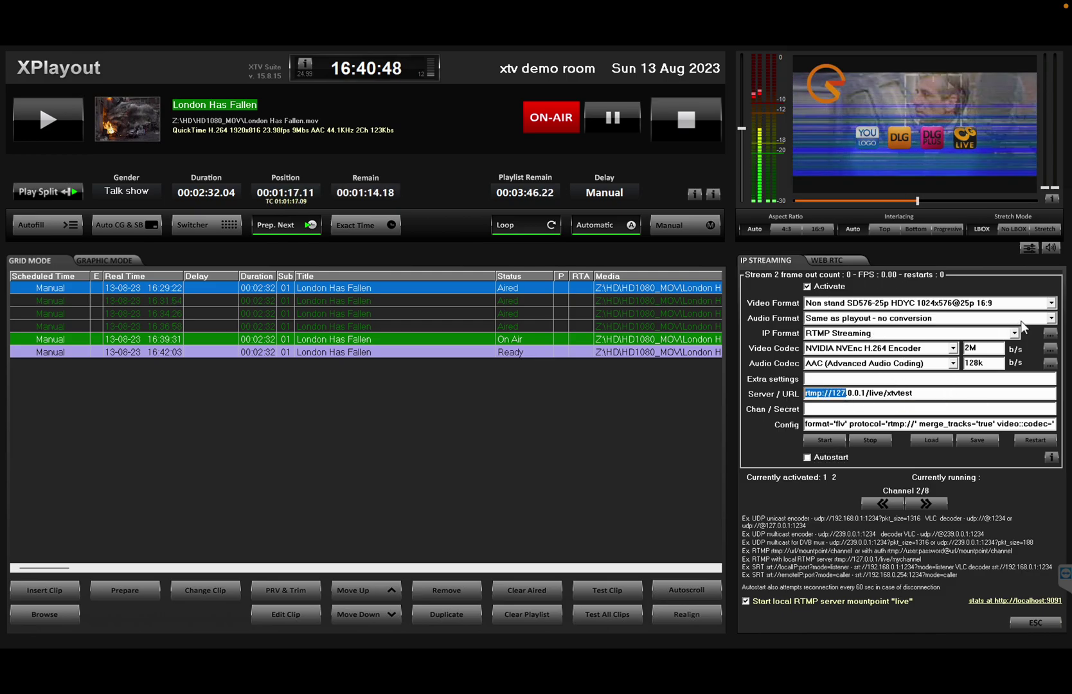
click(1050, 335)
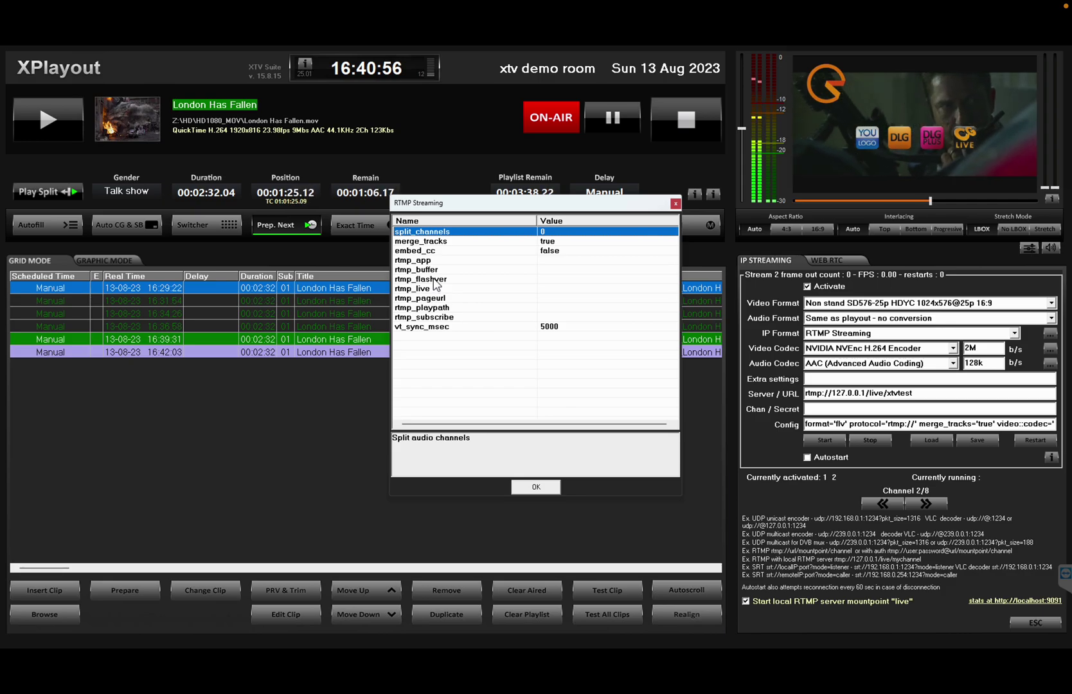
click(535, 487)
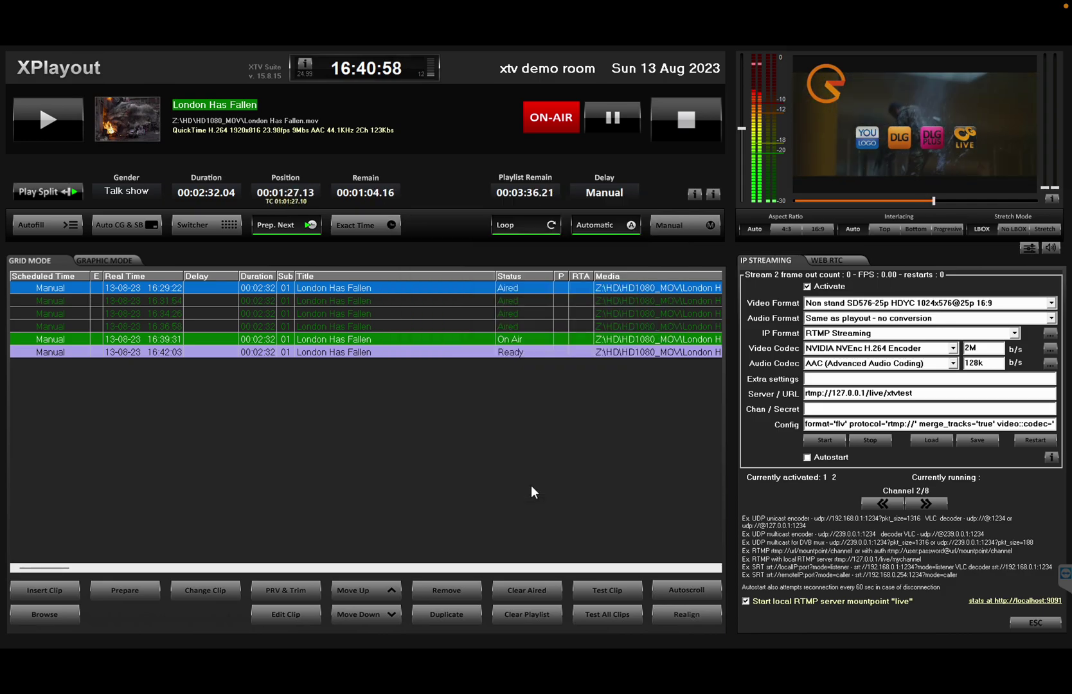
Review the IP formats available for stream 2, keeping RTMP Streaming selected.
click(1015, 333)
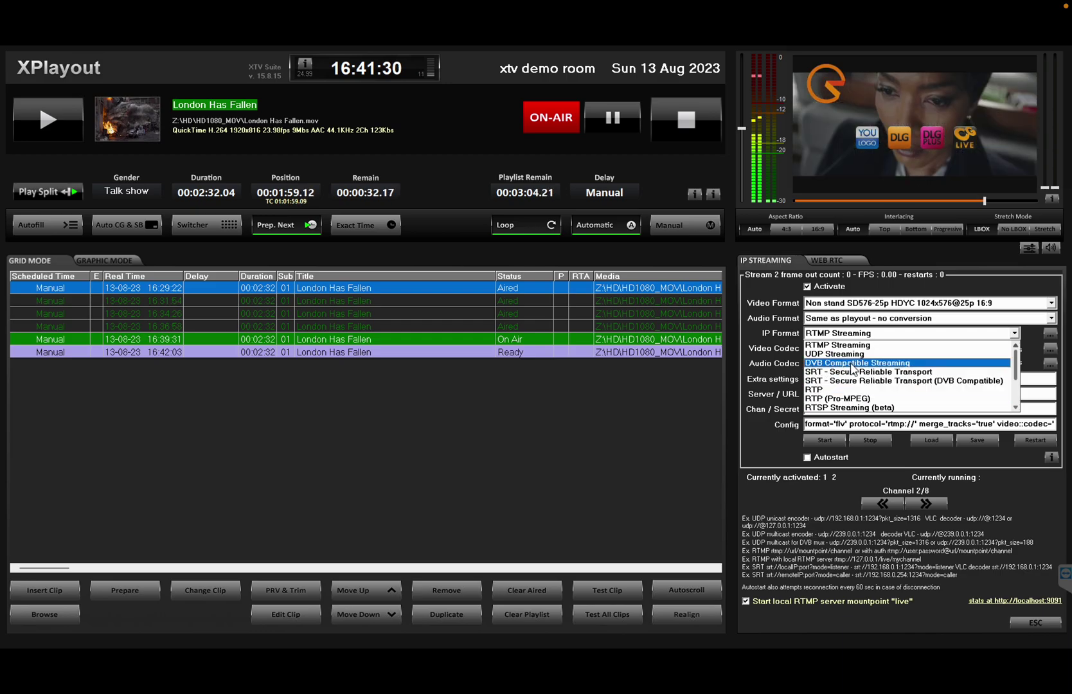
scroll(962, 384, down, 3)
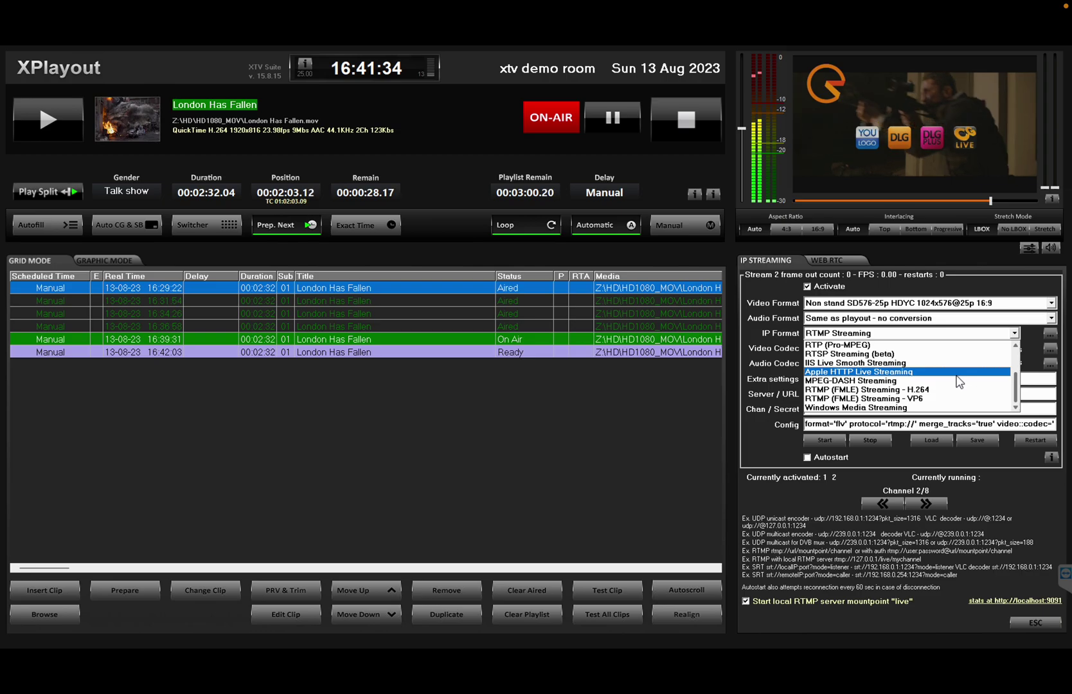
click(772, 293)
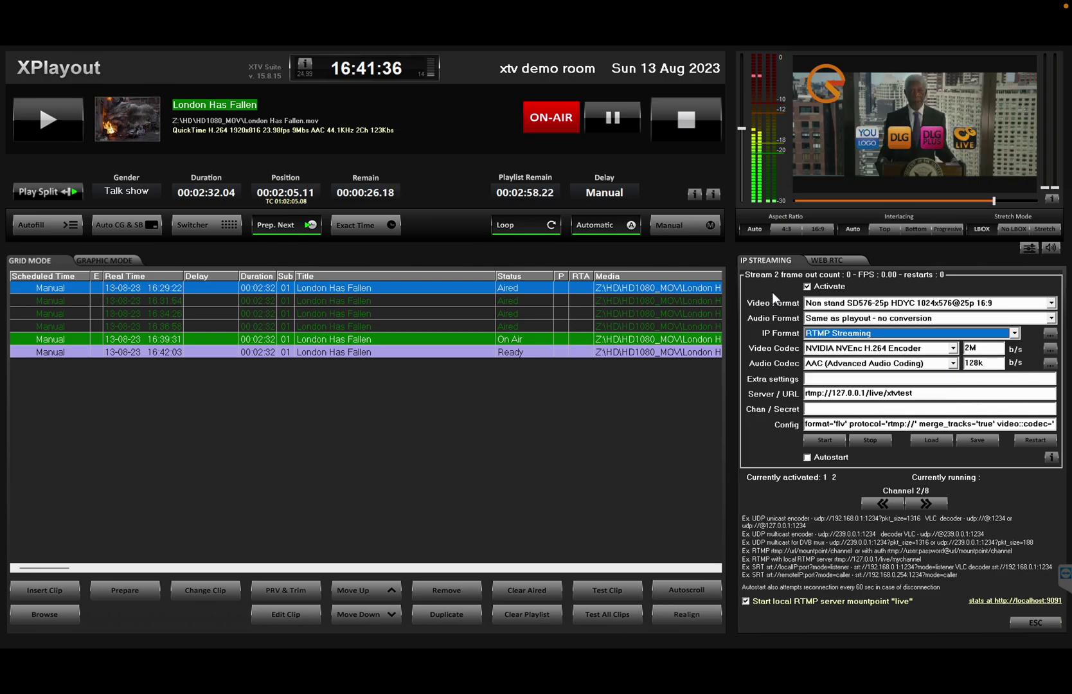